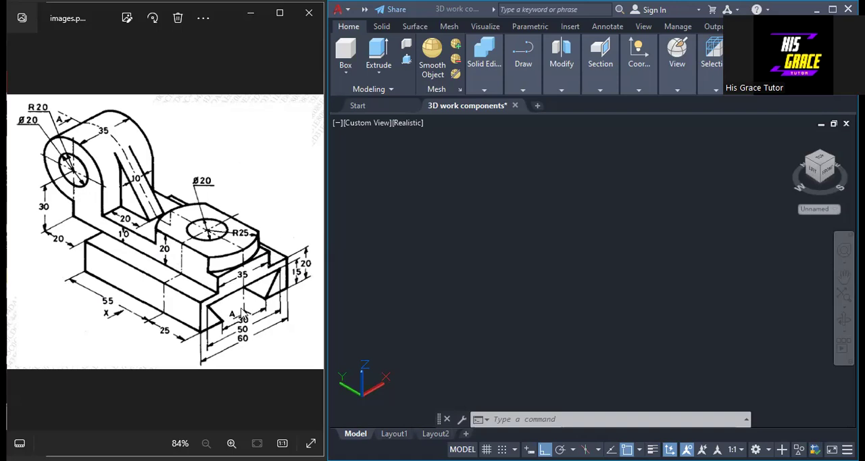
Set the current drawing color to white (index color 7)
click(534, 278)
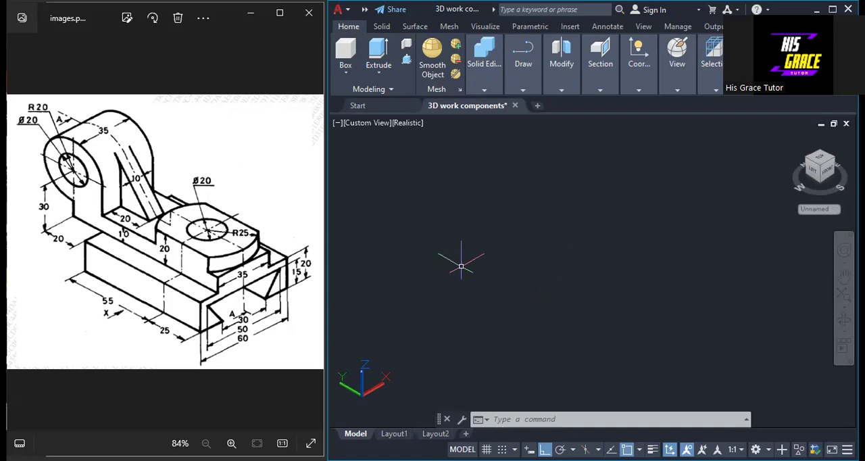
text(col)
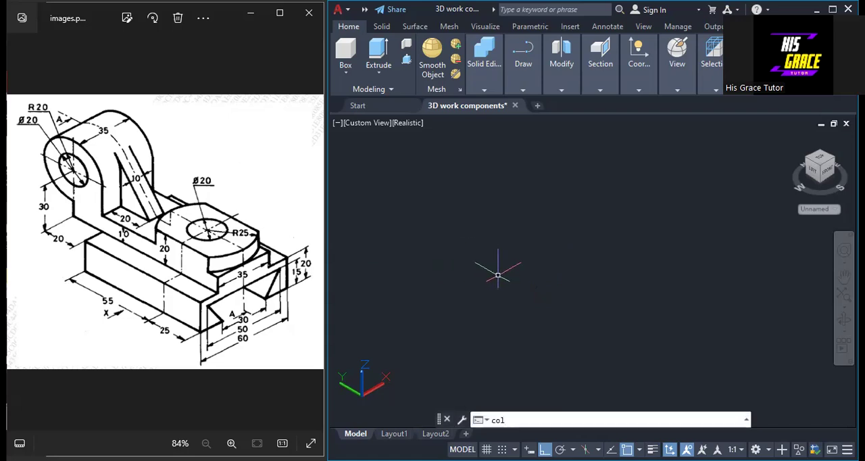
key(Return)
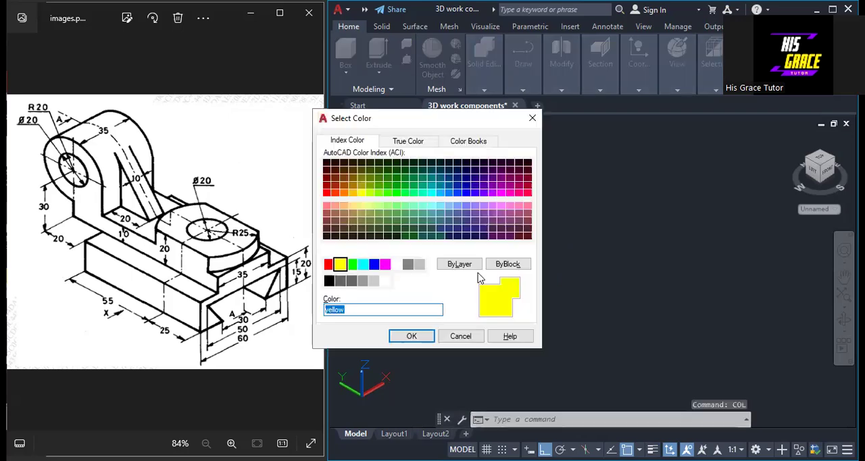
click(396, 266)
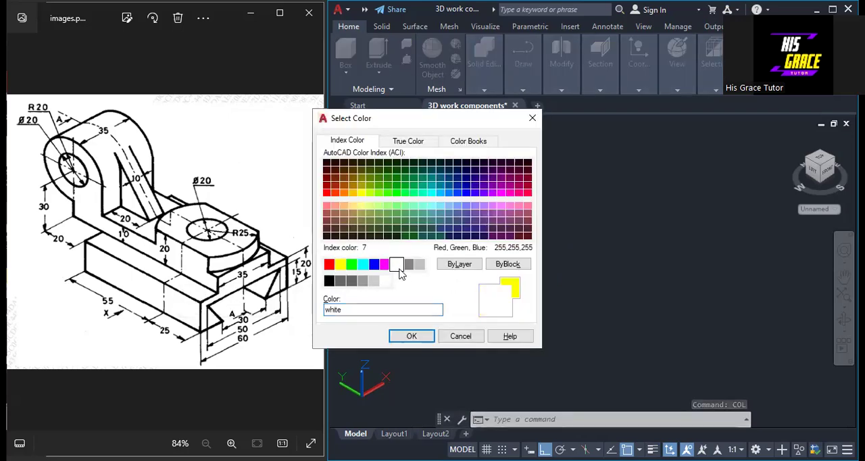
click(427, 340)
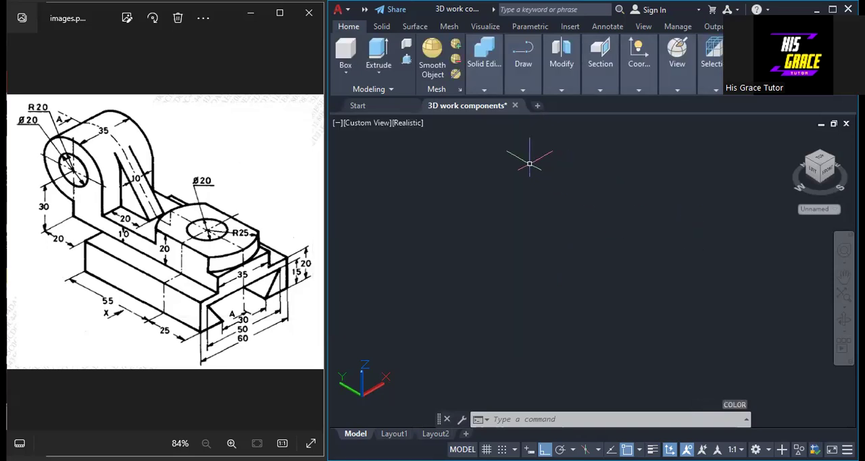
Draw a single long vertical line along the Z axis as the centre line of the profile
click(510, 81)
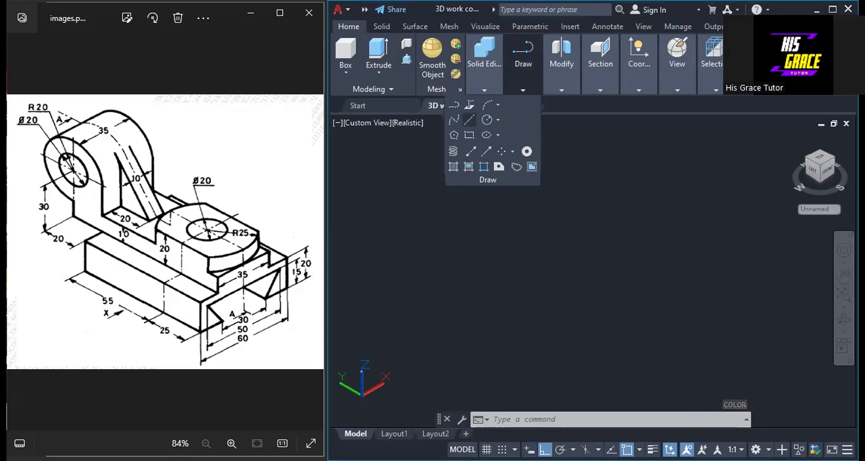
click(470, 121)
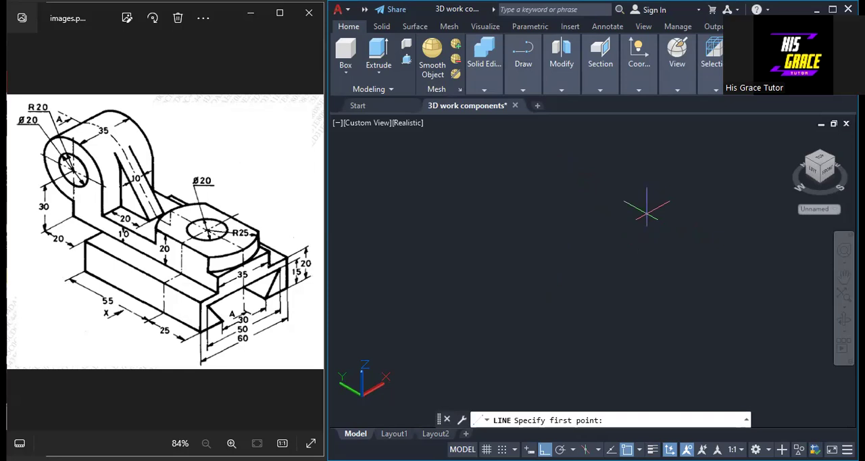
click(646, 212)
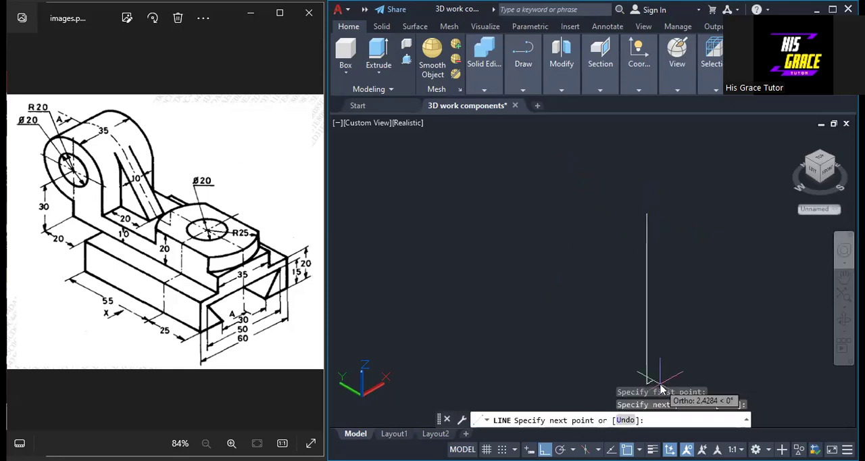
right_click(706, 246)
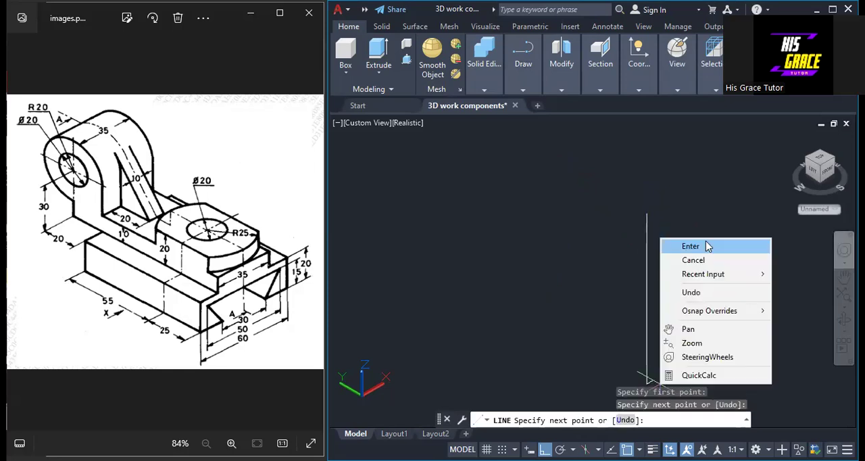
click(706, 245)
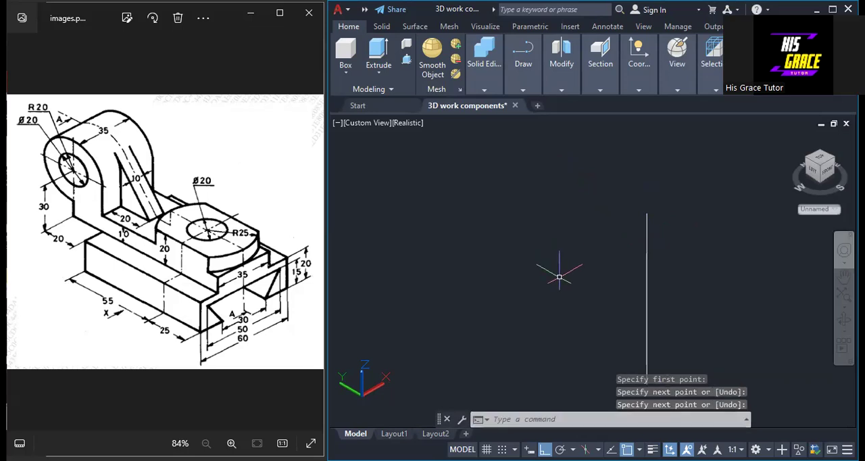
Try to offset the vertical line by a distance of 15
text(of)
key(Return)
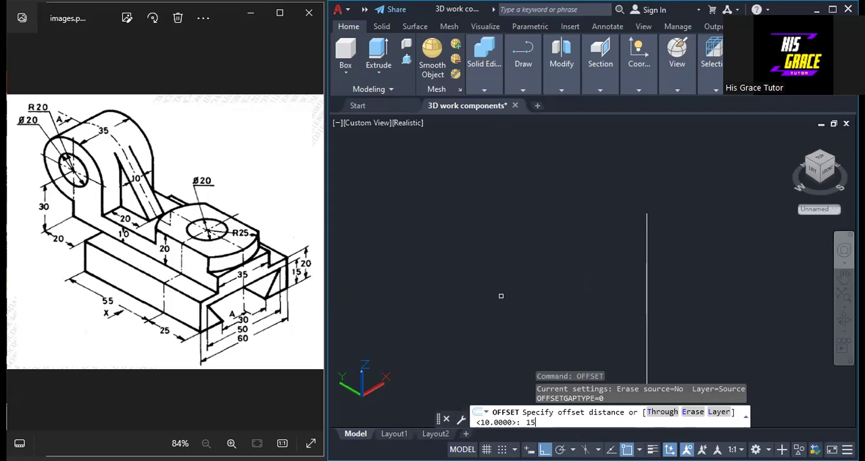
key(Return)
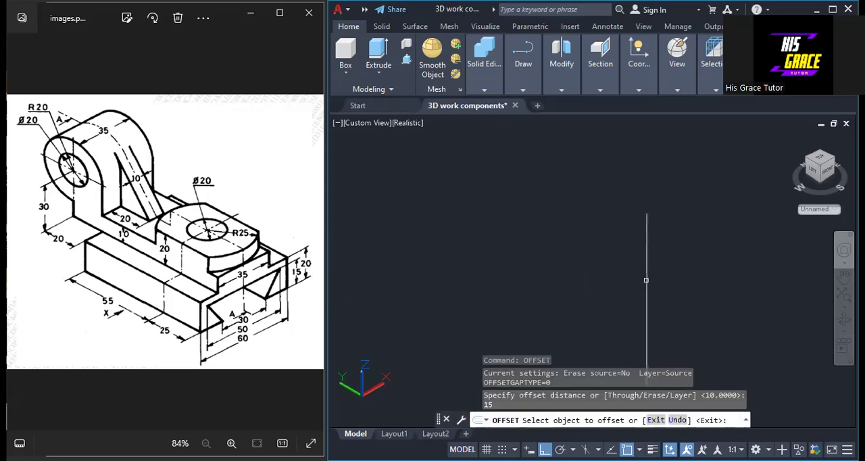
click(646, 280)
click(647, 280)
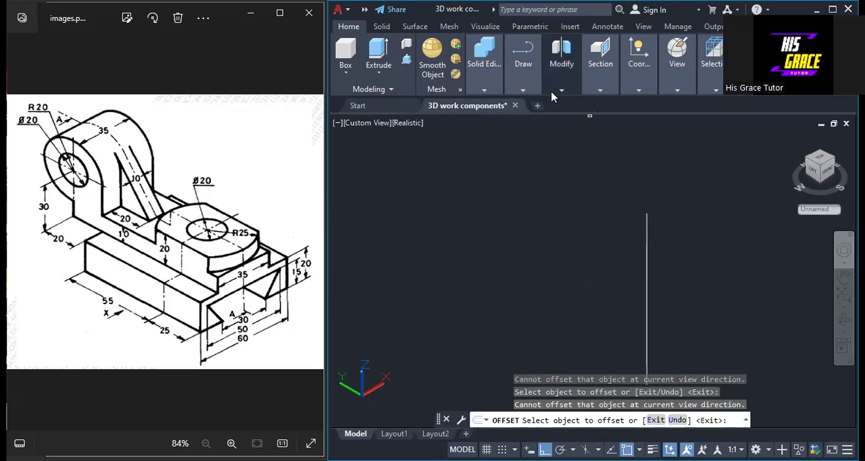
Switch the UCS to Front and offset the vertical centre line by 15 to both sides
click(637, 90)
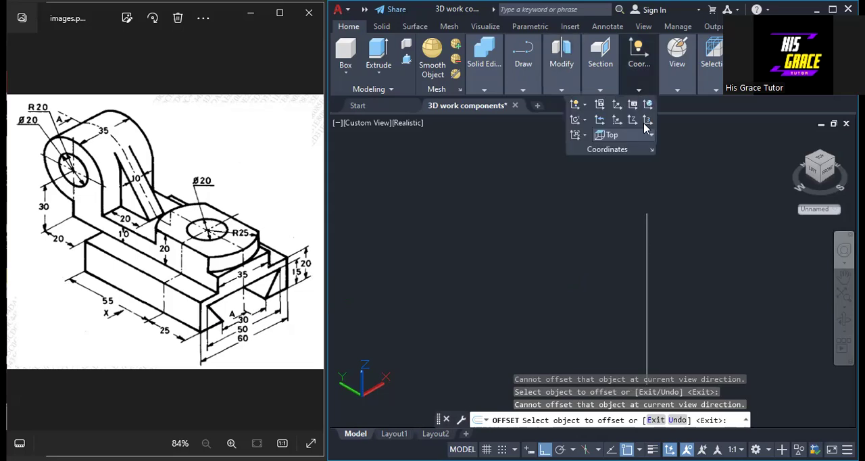
click(648, 136)
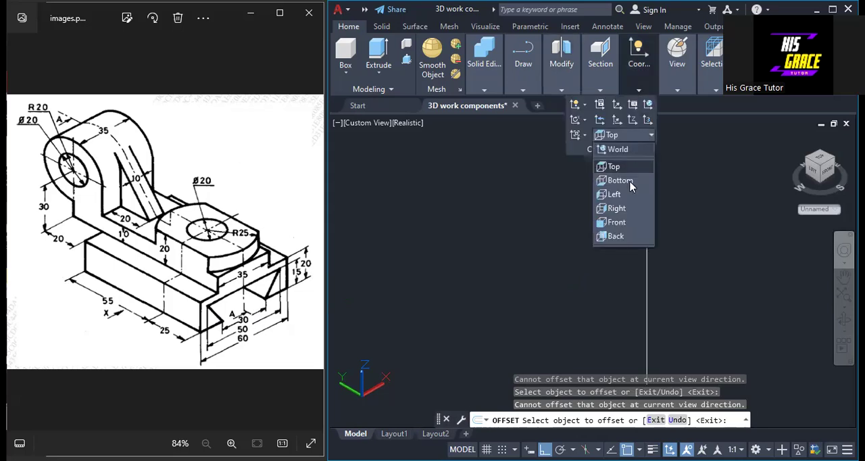
click(616, 222)
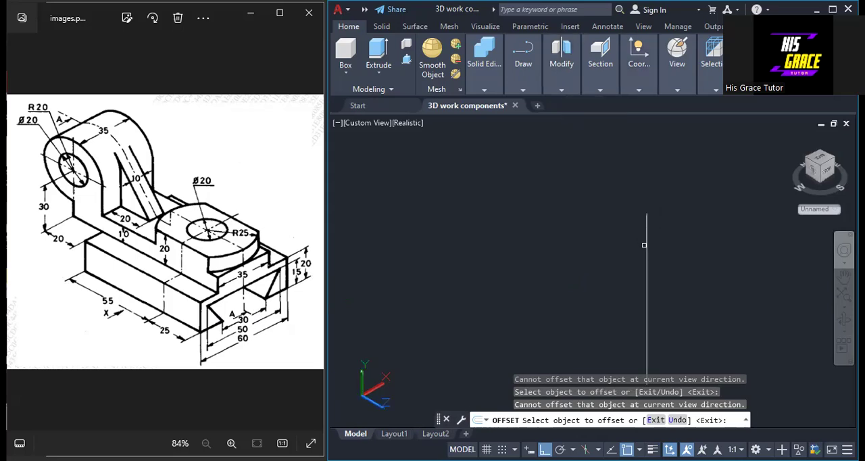
click(647, 251)
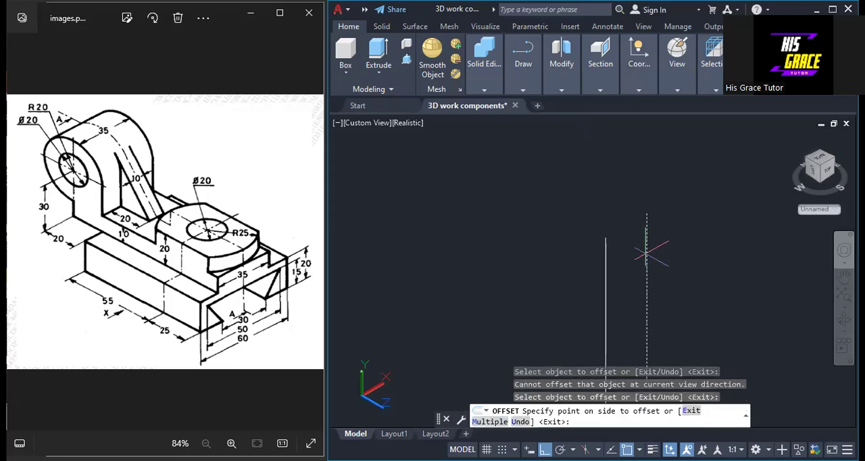
click(669, 240)
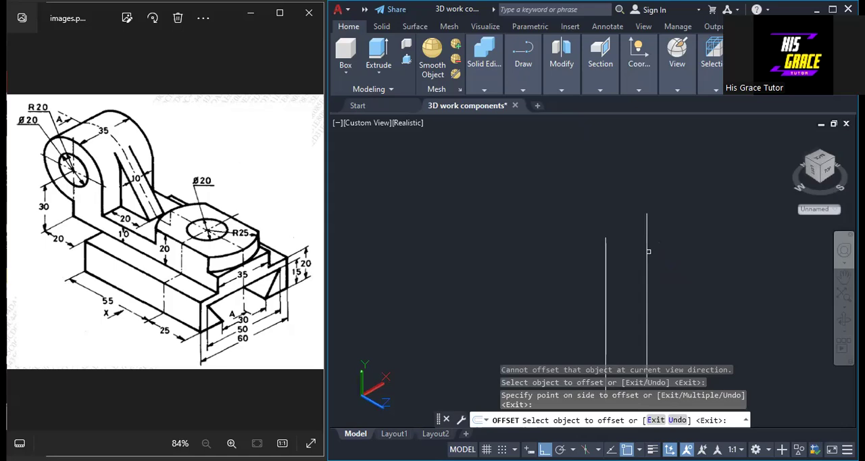
click(646, 246)
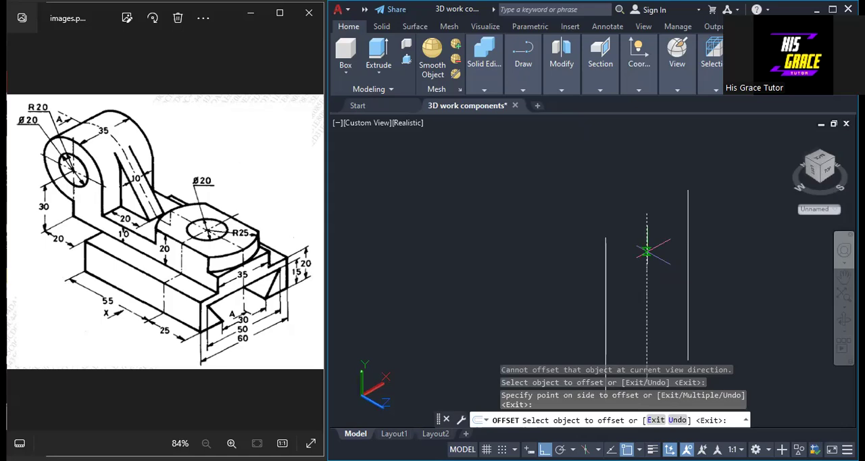
click(688, 251)
right_click(689, 253)
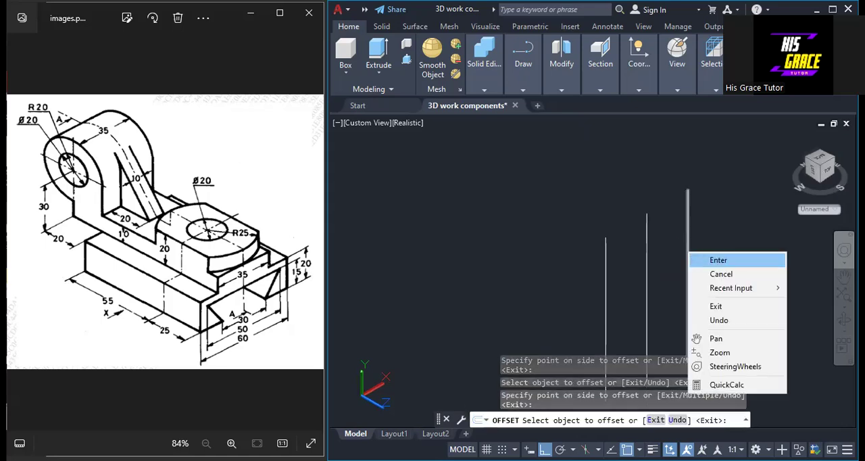
click(717, 260)
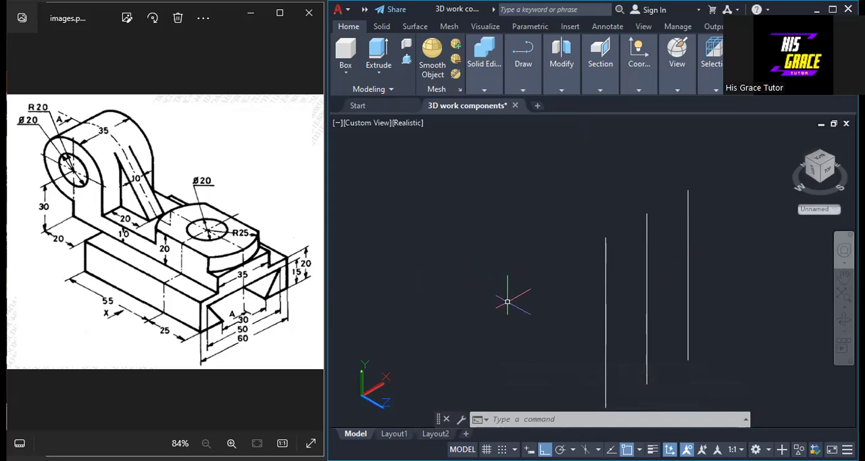
Offset the vertical centre line by 25 to both sides
right_click(508, 57)
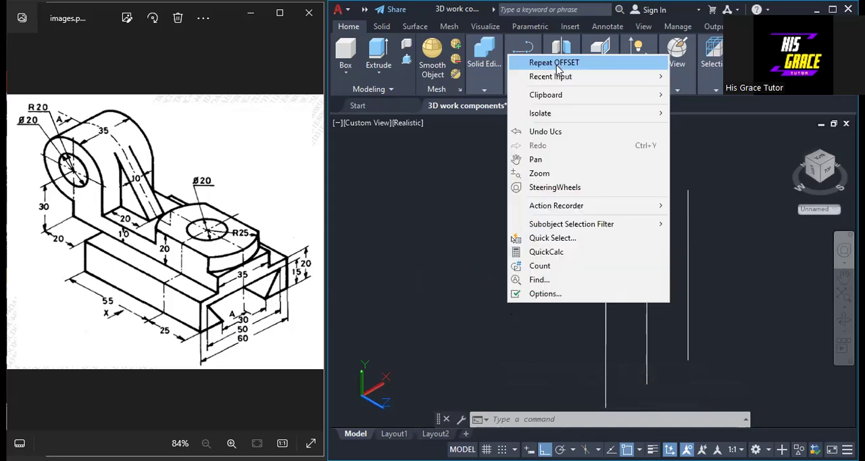
click(557, 67)
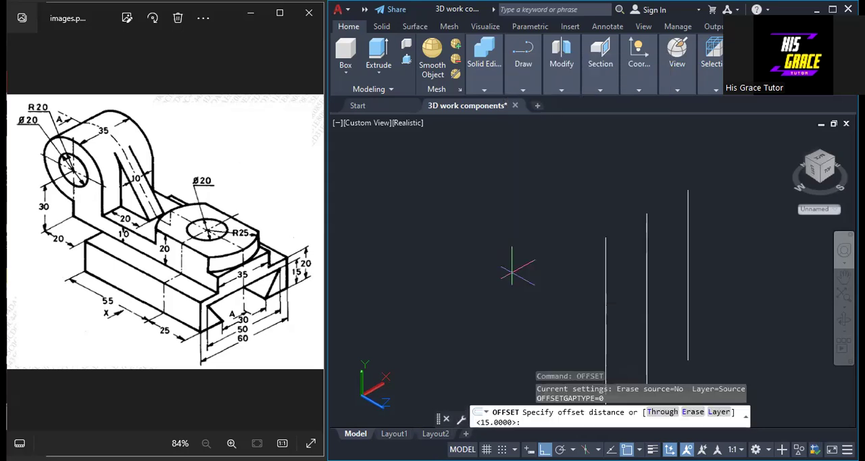
text(25)
key(Return)
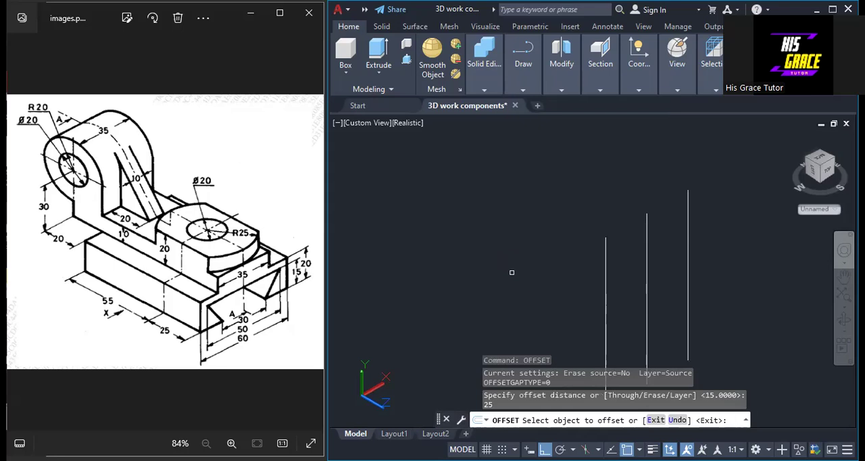
click(646, 307)
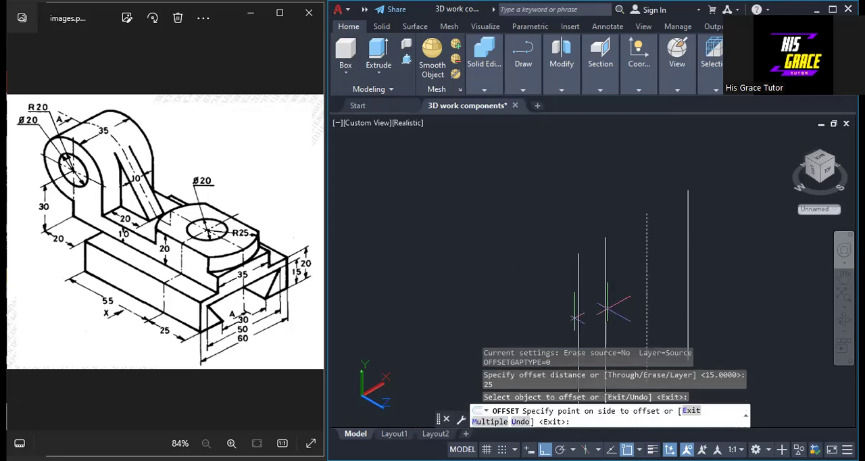
click(612, 307)
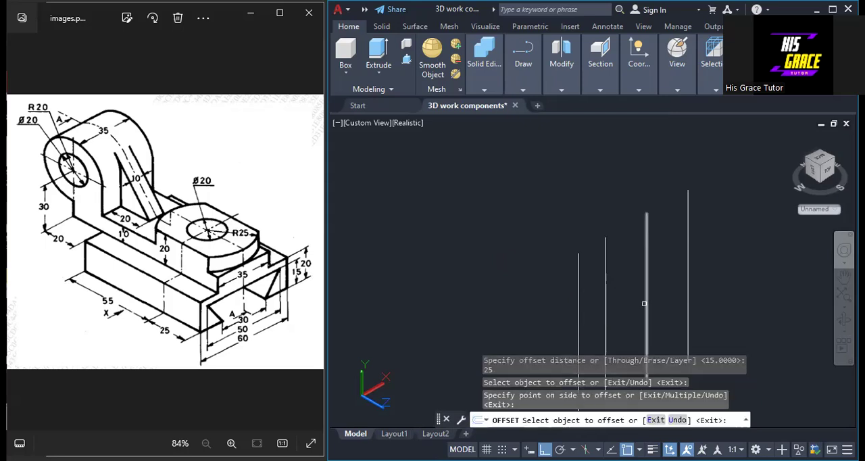
click(645, 302)
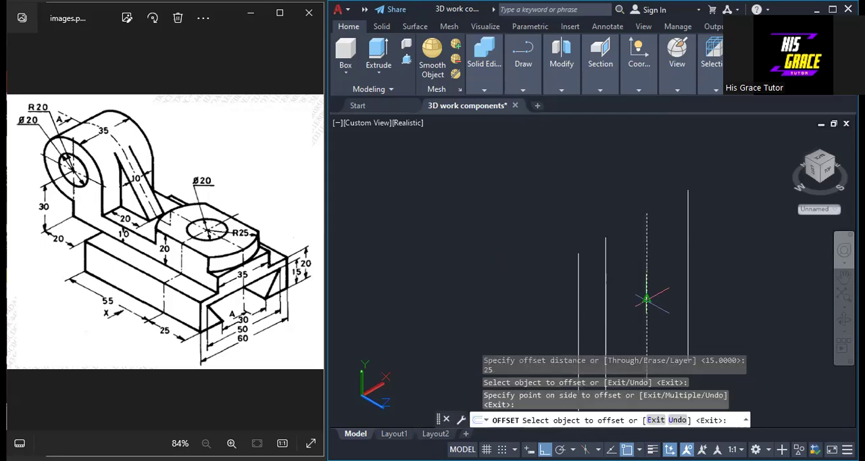
click(695, 291)
click(704, 290)
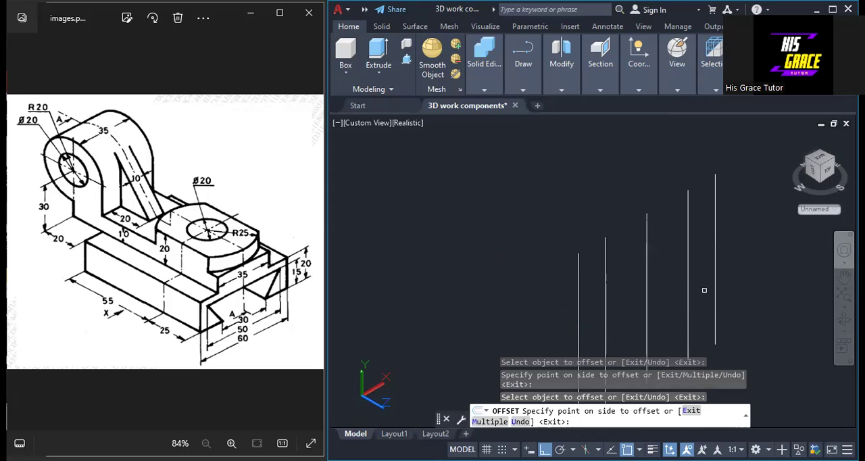
right_click(751, 297)
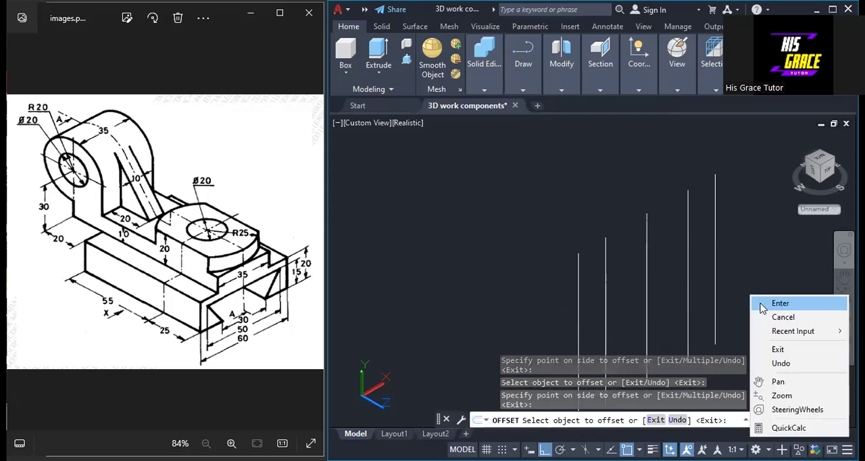
click(777, 303)
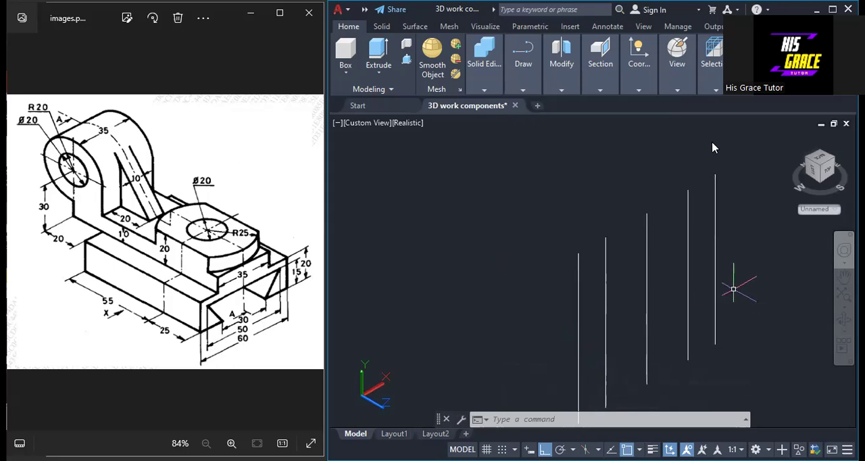
Offset the two outermost vertical lines outward by 5
text(o)
key(Return)
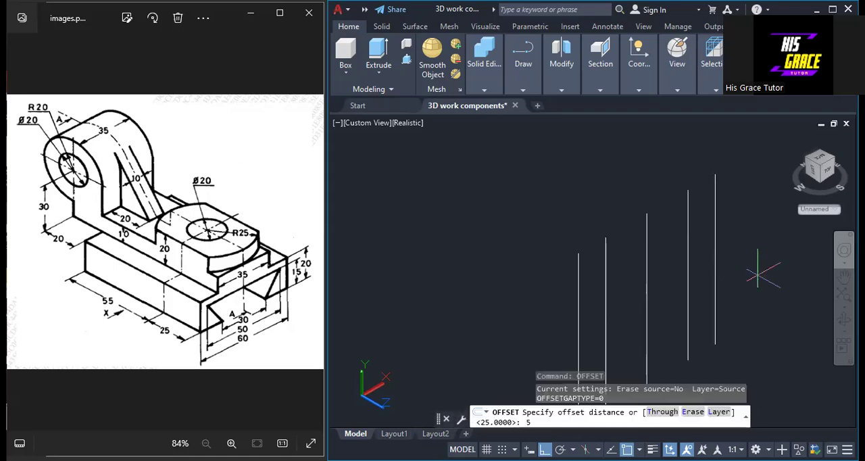
key(Return)
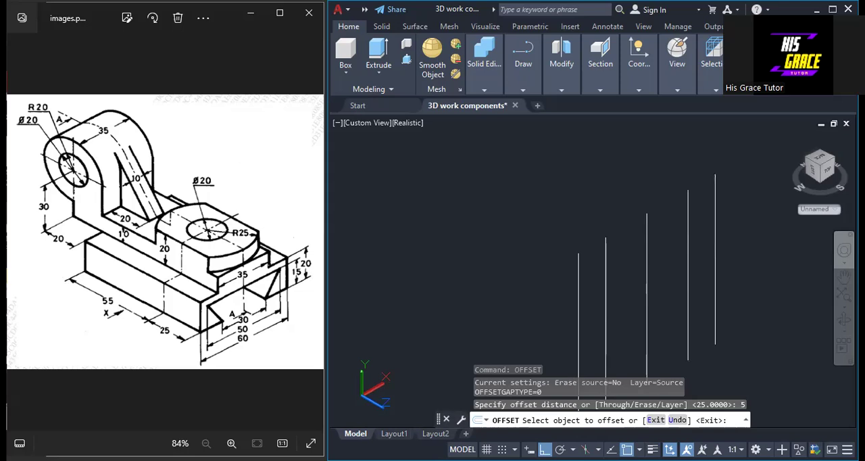
click(716, 251)
click(749, 259)
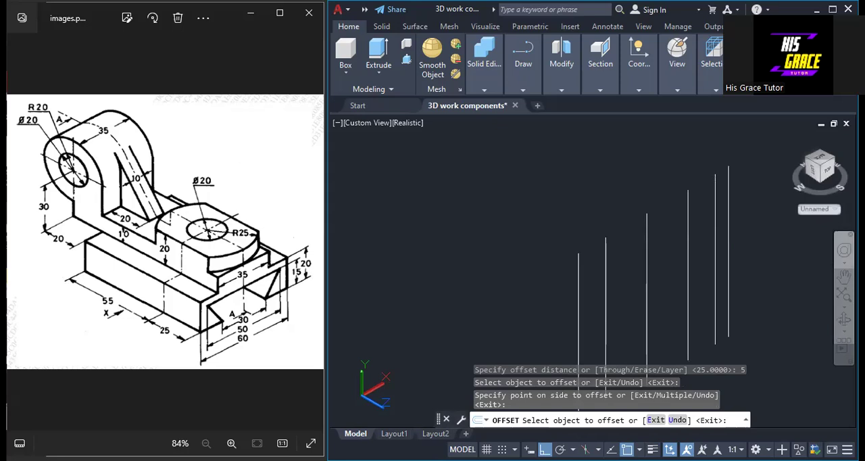
click(579, 298)
click(543, 287)
right_click(547, 291)
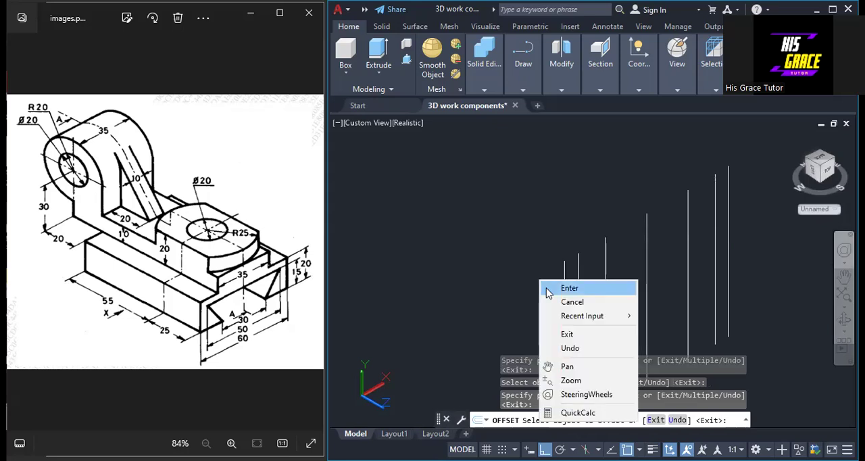
click(550, 289)
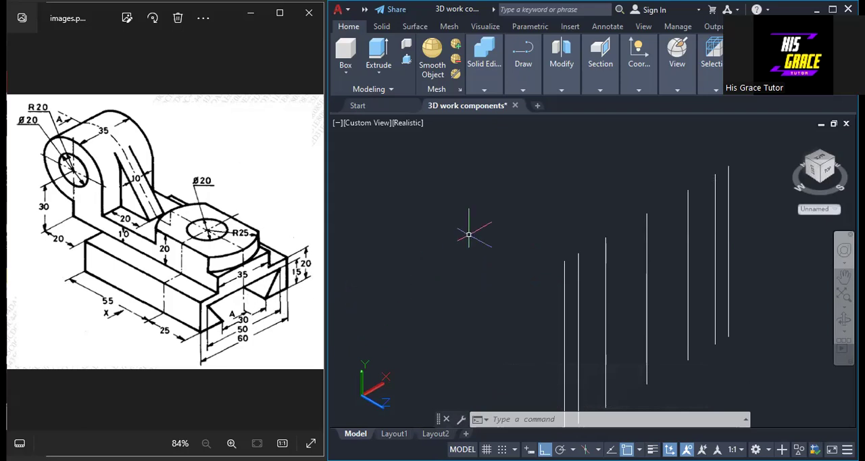
Draw a horizontal line across the lower part of the vertical lines, from the leftmost to the rightmost one
click(524, 90)
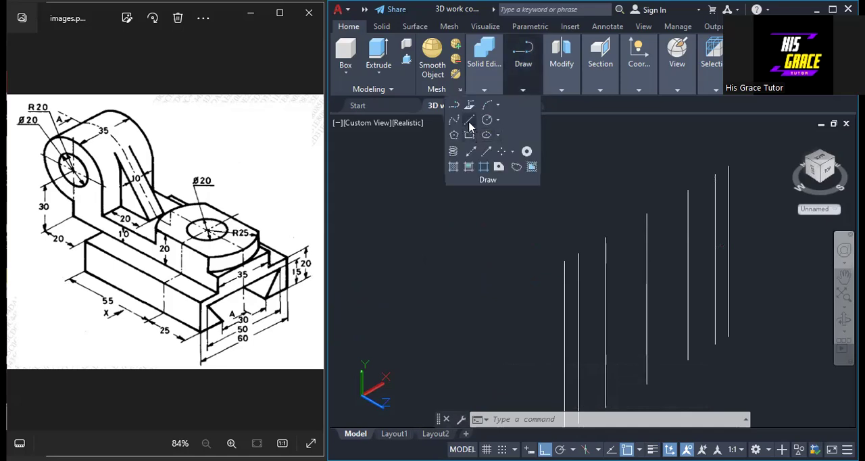
click(471, 125)
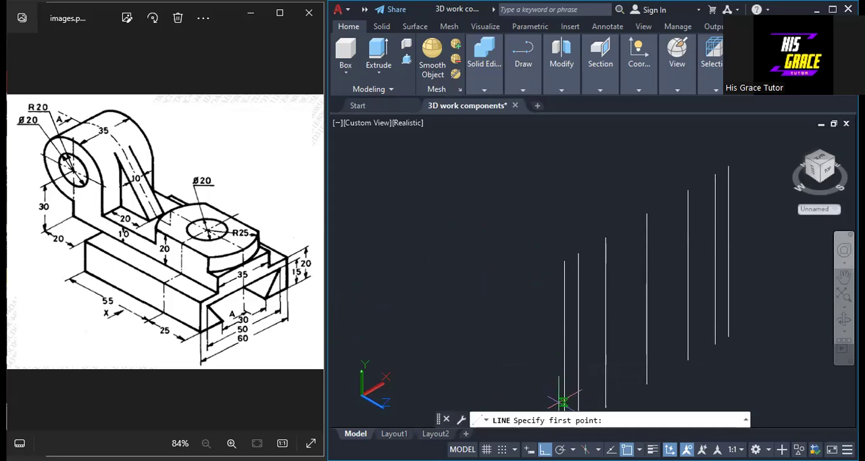
click(563, 402)
click(728, 309)
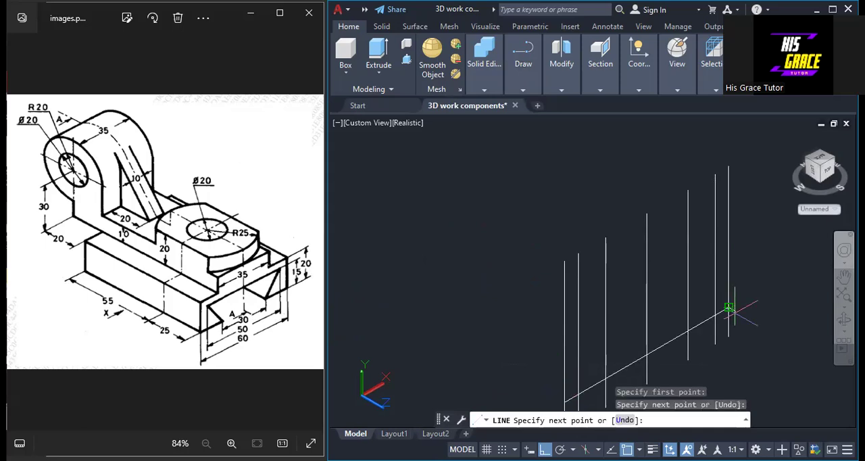
right_click(728, 309)
click(763, 322)
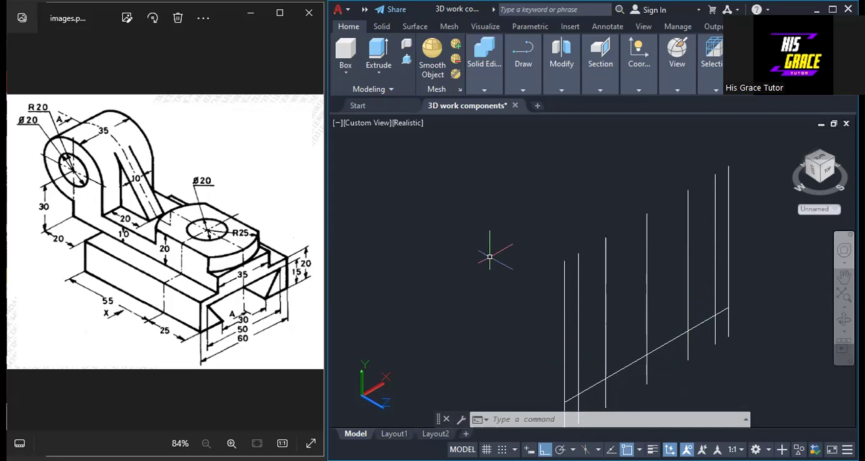
Offset the horizontal base line upward by 15
text(o)
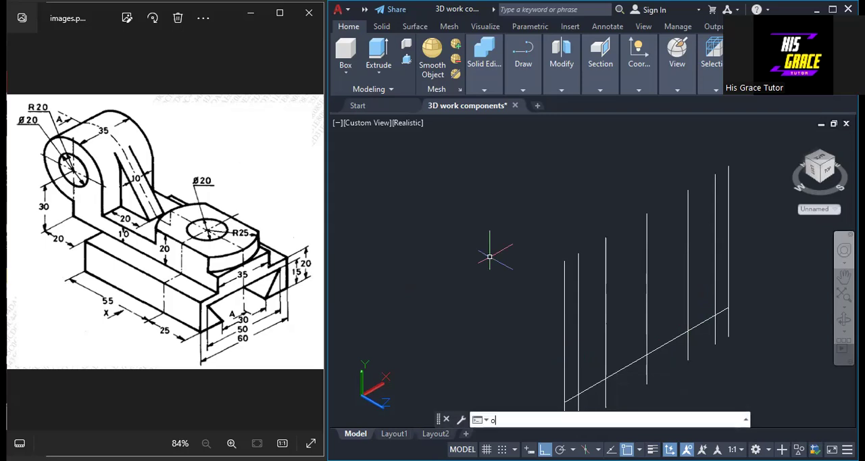
key(Return)
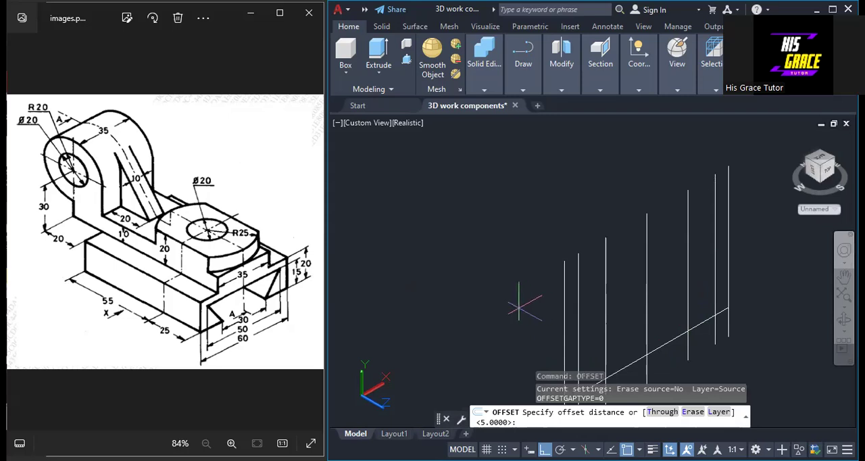
key(Return)
text(15)
key(Return)
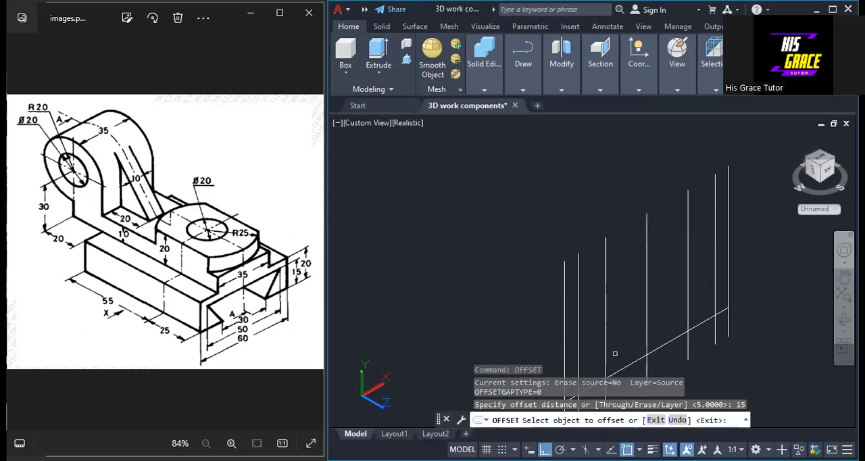
click(626, 366)
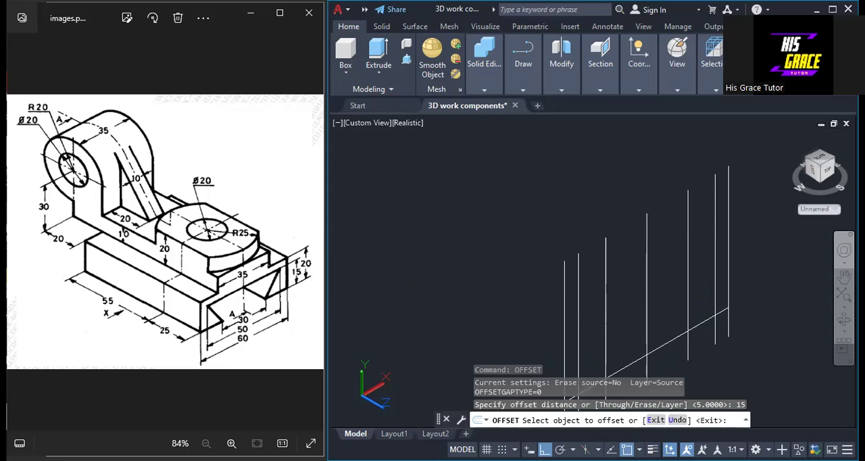
click(620, 327)
right_click(447, 310)
click(474, 318)
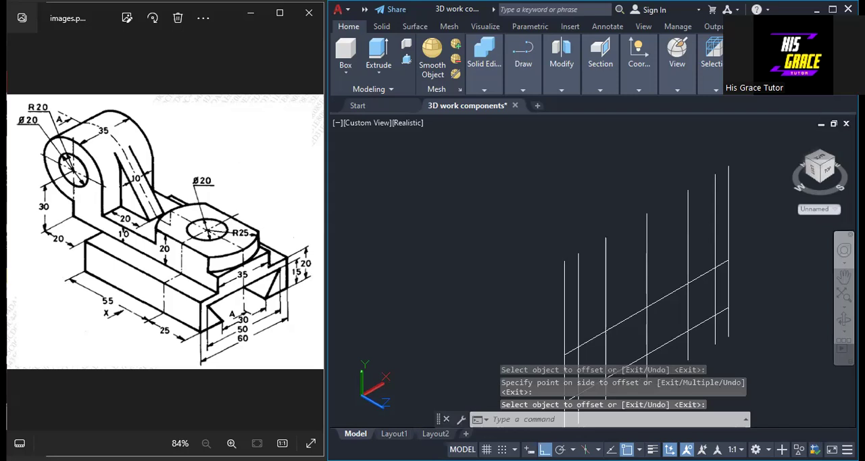
Offset the upper horizontal line upward by 5 to mark the top of the base profile
key(Return)
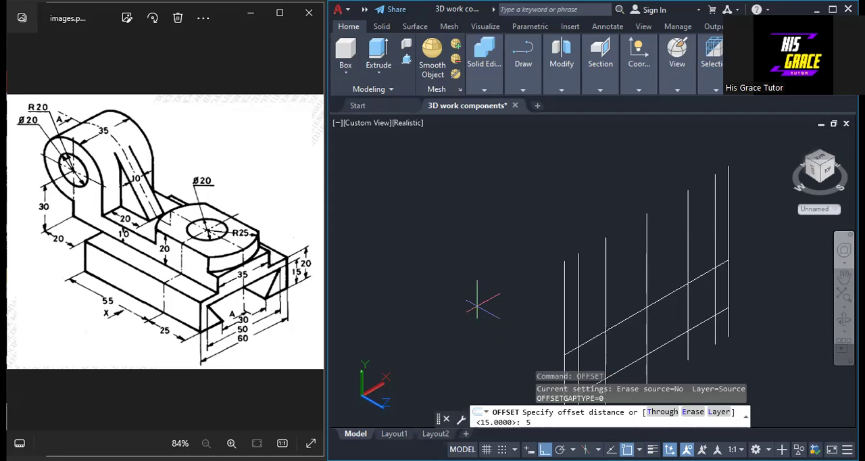
key(Return)
click(629, 316)
click(622, 288)
right_click(623, 289)
click(635, 293)
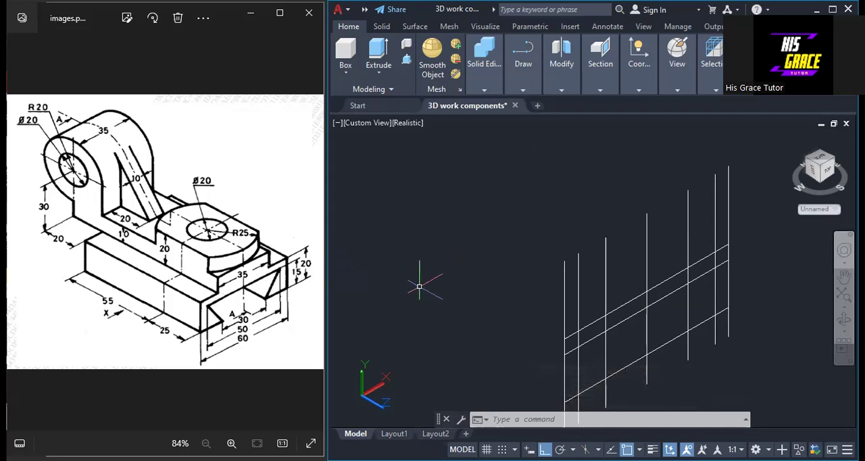
Set the current drawing colour to red
text(c)
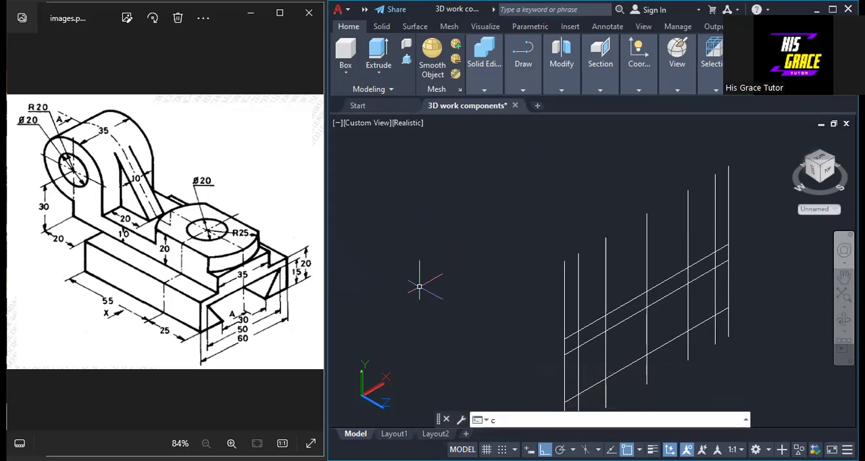
text(ol)
key(Return)
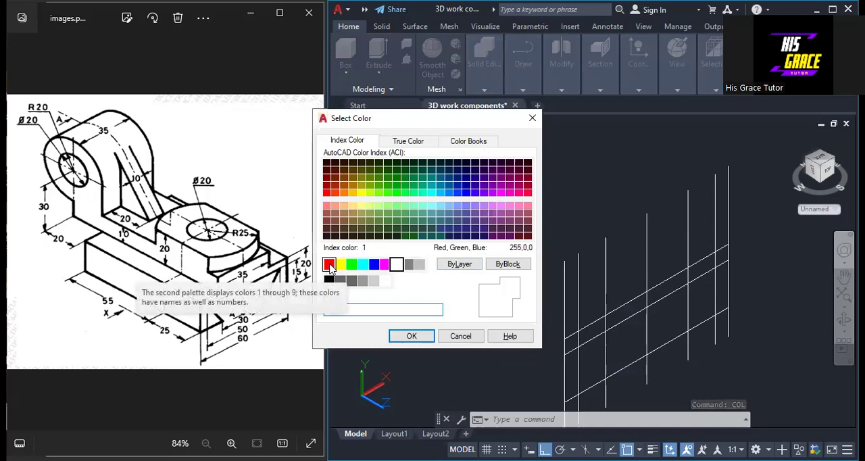
click(329, 264)
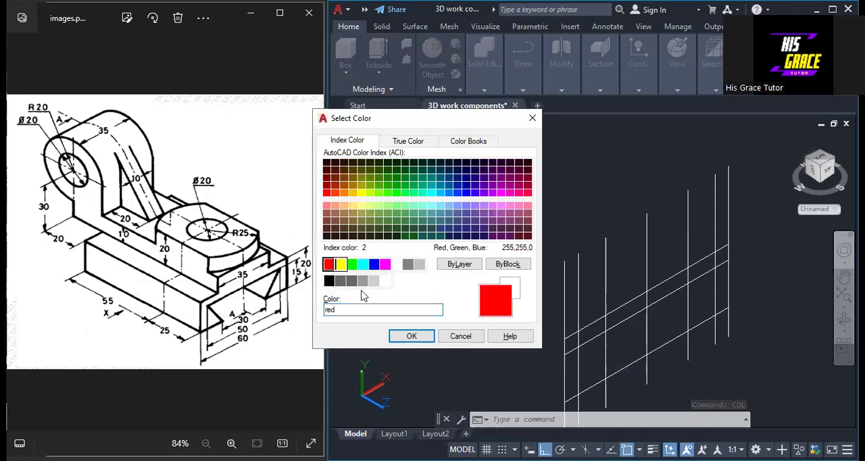
click(411, 337)
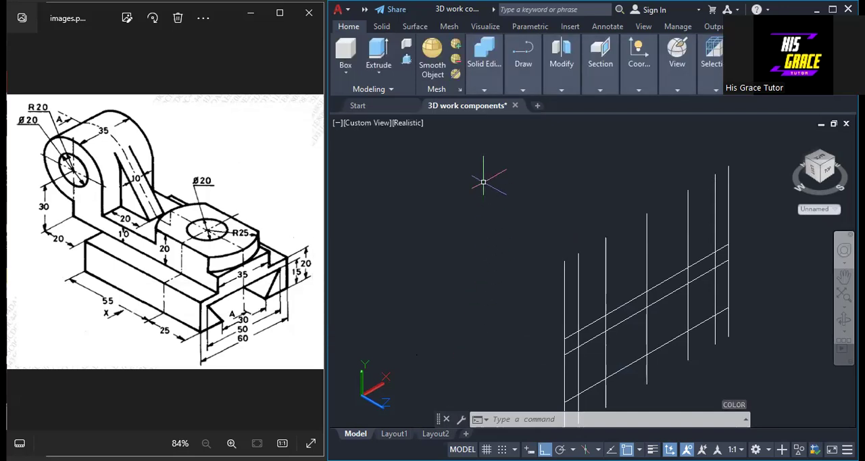
Start a polyline at the profile's top right corner, tracing the top edge, left side, left foot and left dovetail slant through the construction intersections
click(527, 90)
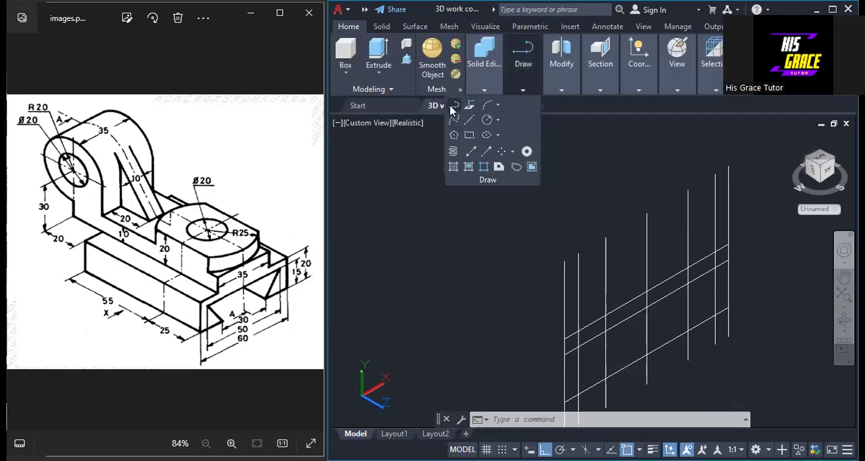
click(453, 106)
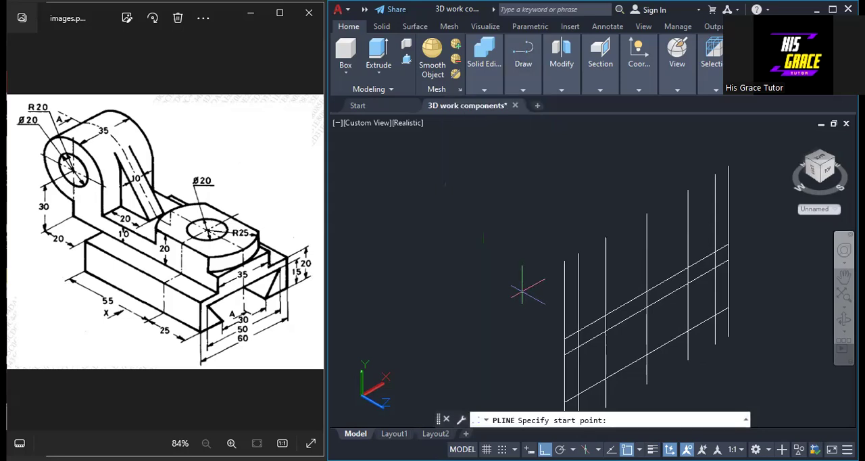
click(728, 243)
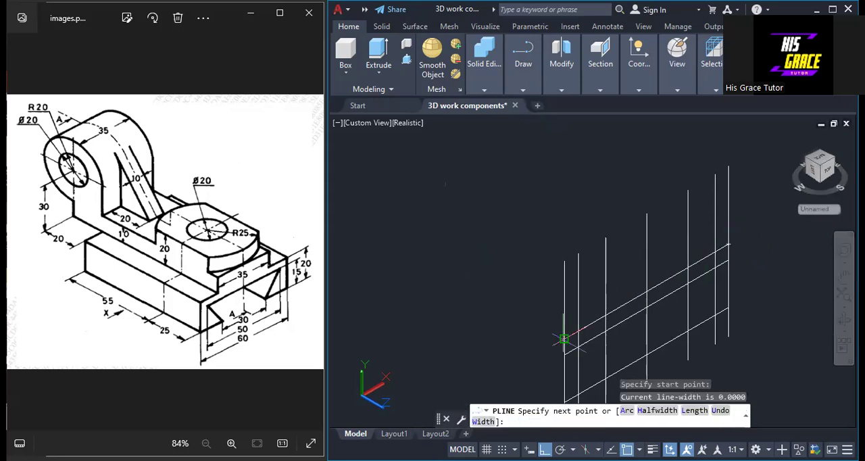
click(564, 338)
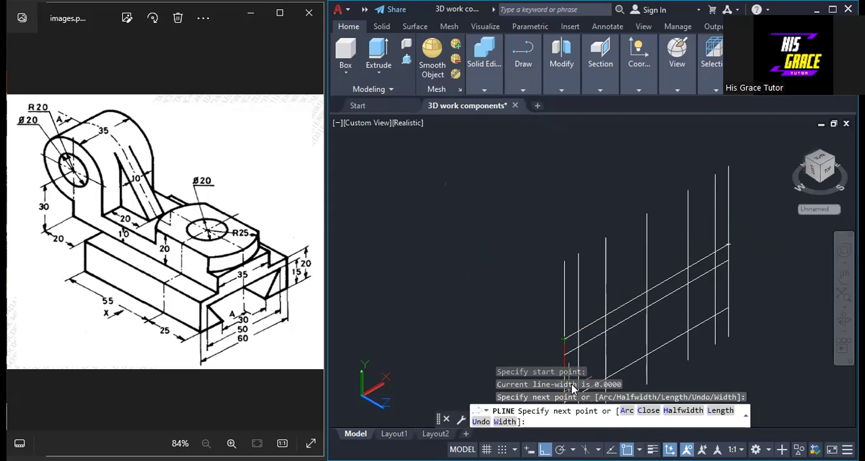
middle_drag(558, 342, 514, 240)
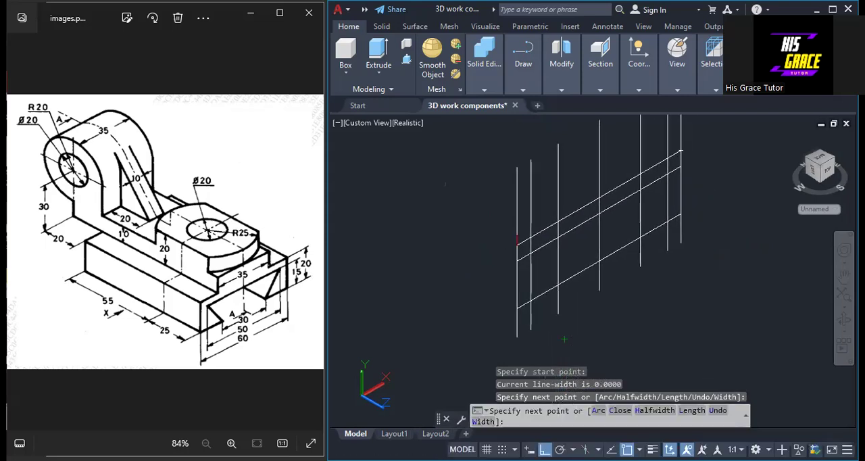
click(517, 308)
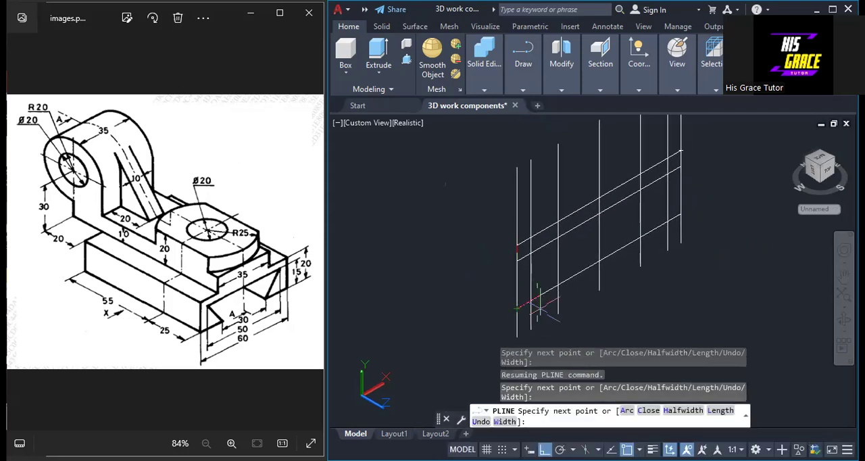
click(555, 285)
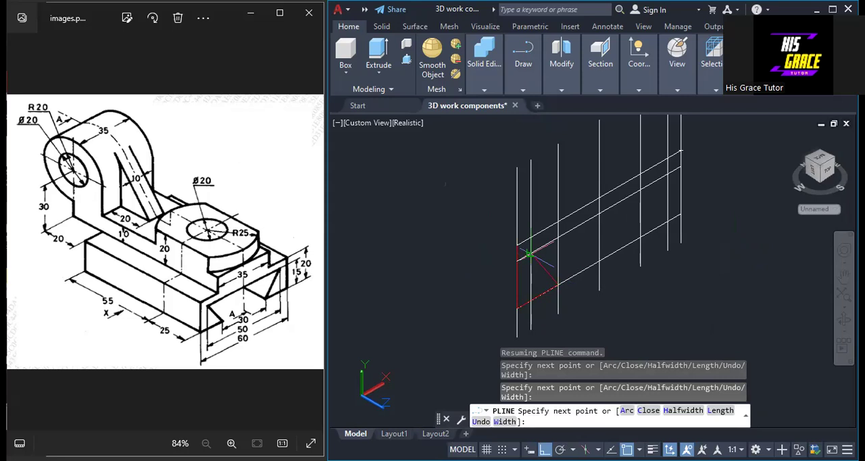
click(530, 254)
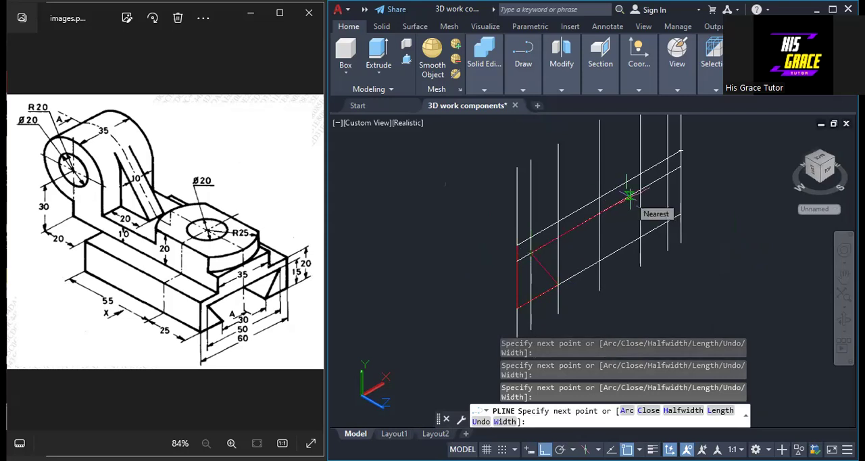
Continue the polyline along the slot's upper edge, down the right dovetail slant, along the right foot and up to the starting corner
click(665, 174)
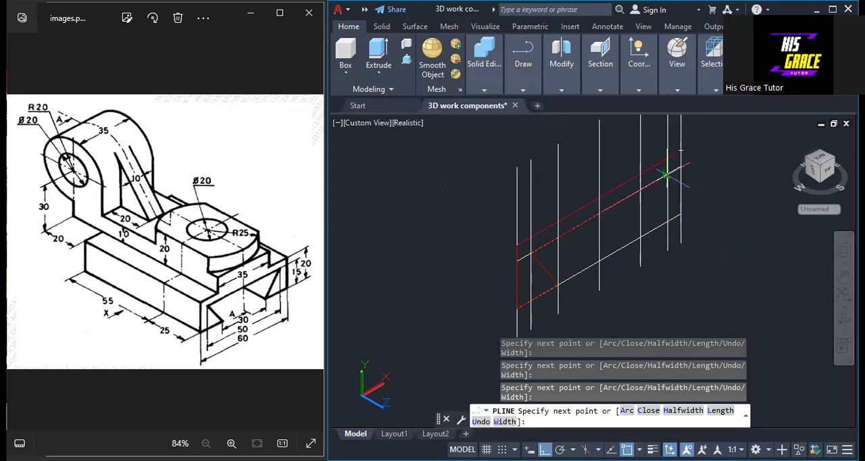
click(668, 221)
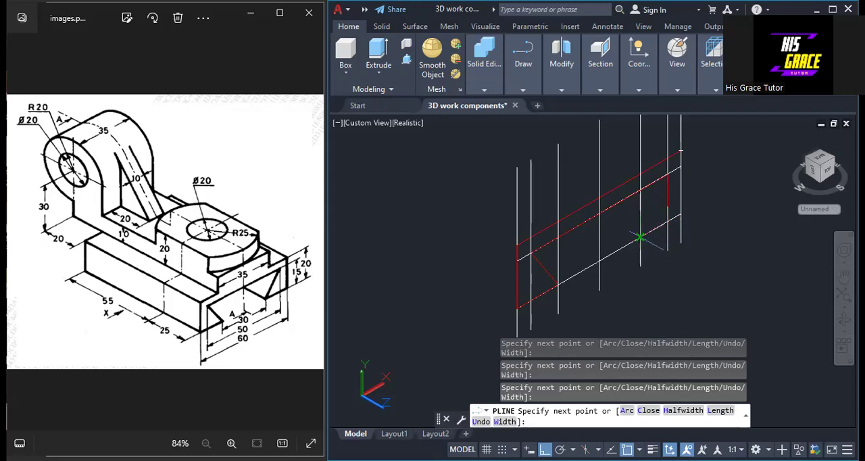
click(640, 236)
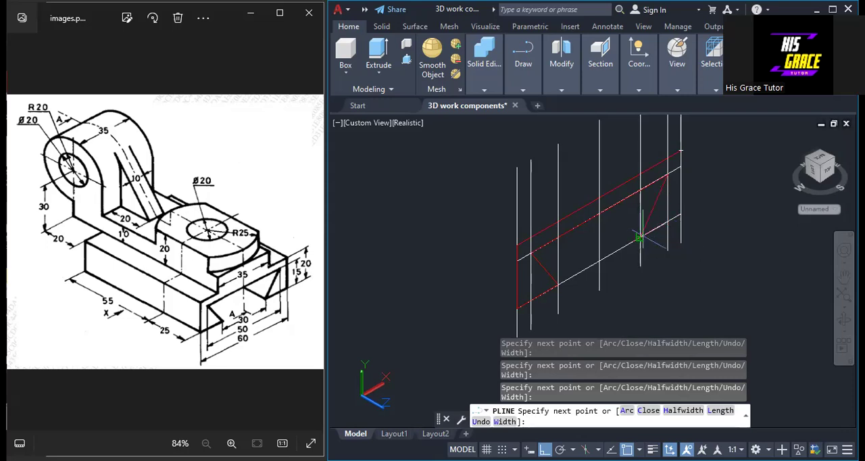
click(682, 213)
click(681, 150)
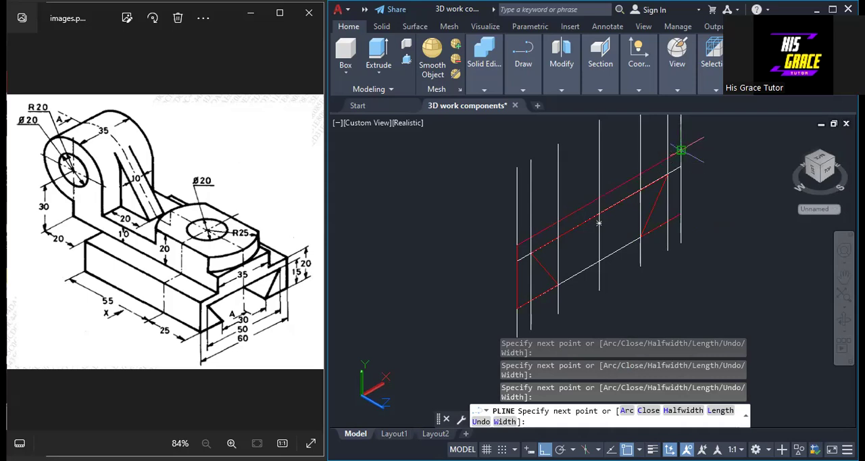
right_click(681, 150)
click(703, 158)
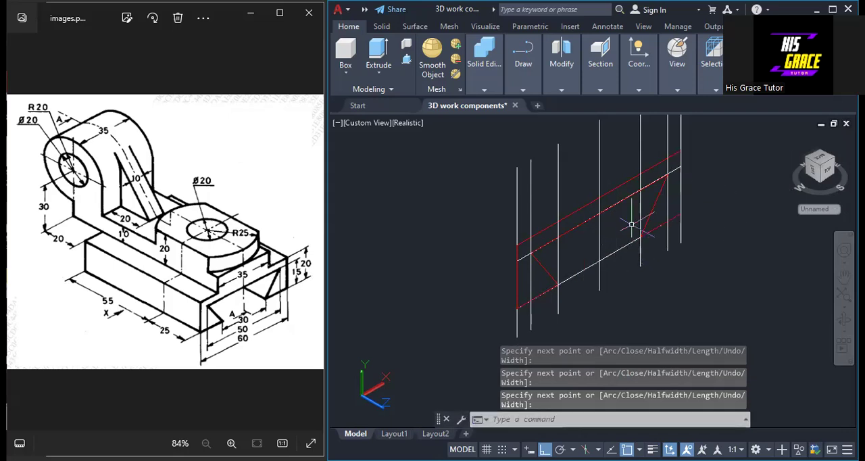
Erase all seven vertical construction lines, keeping the red profile
middle_drag(736, 205, 739, 271)
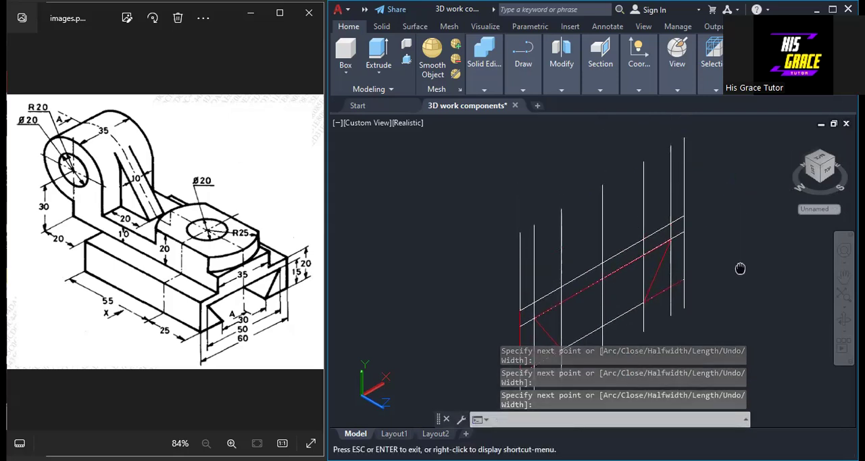
drag(716, 185, 473, 293)
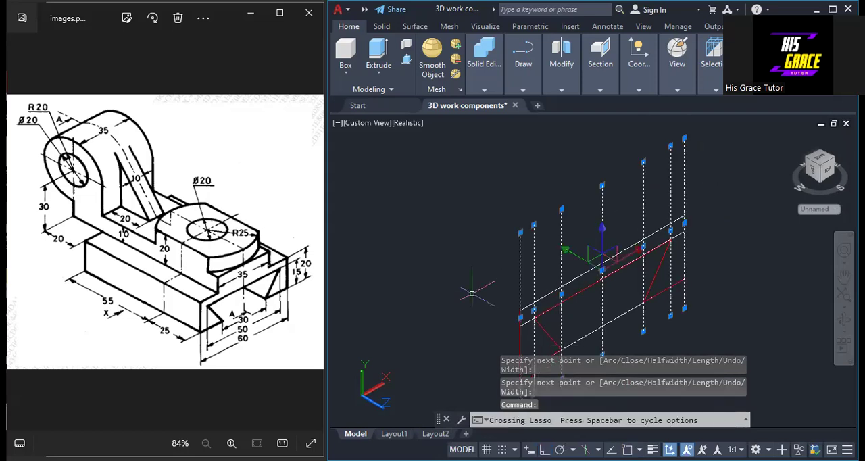
right_click(431, 263)
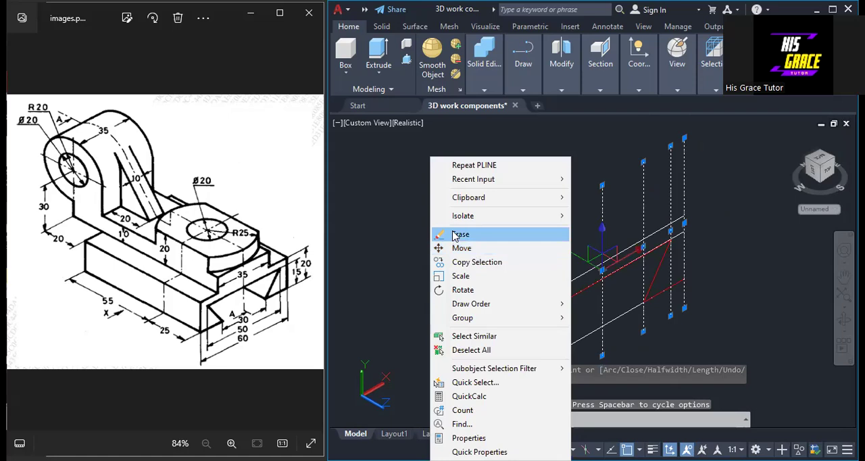
click(459, 233)
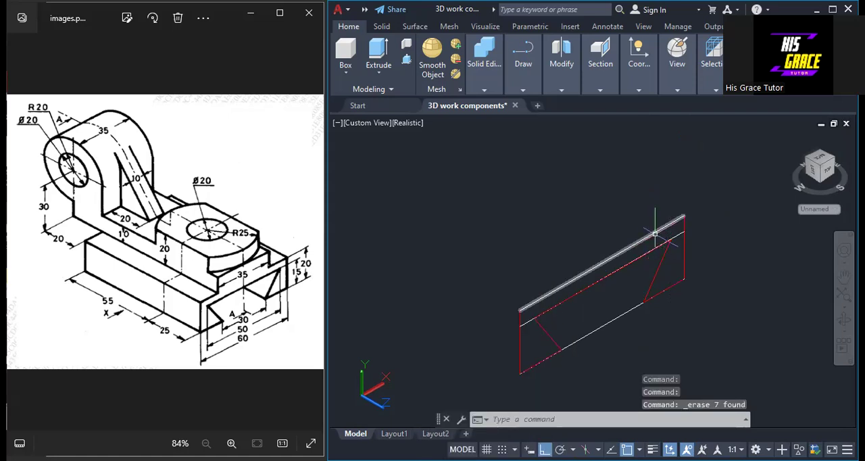
Erase the three remaining white construction lines along the profile's top edge, slot upper edge and base, keeping the red polyline
click(654, 234)
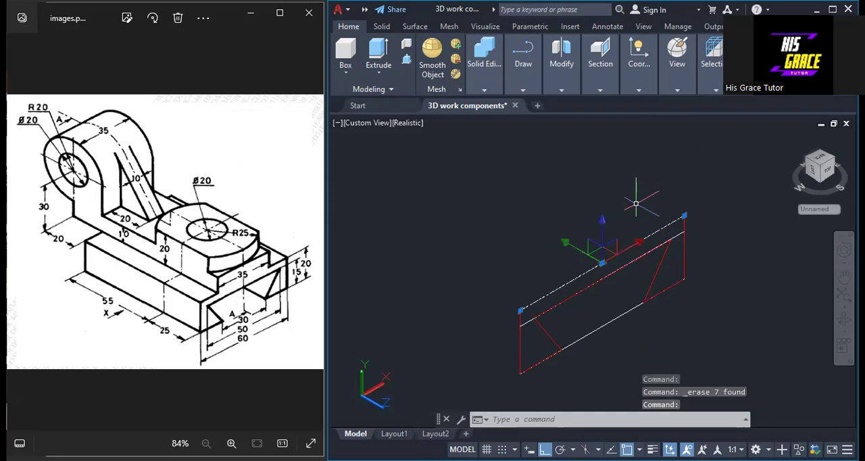
key(Delete)
click(677, 234)
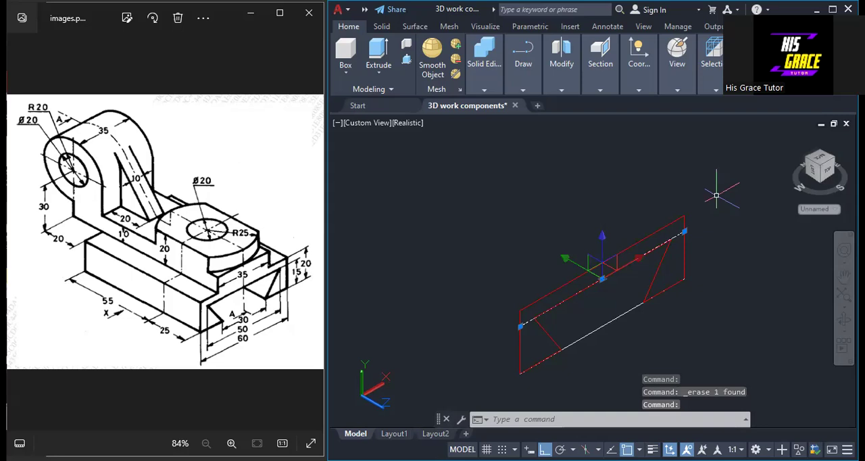
key(Delete)
click(617, 317)
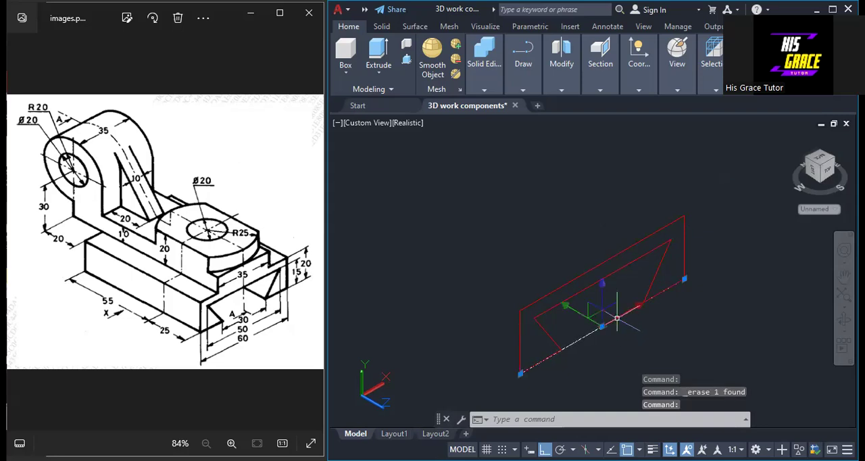
right_click(617, 318)
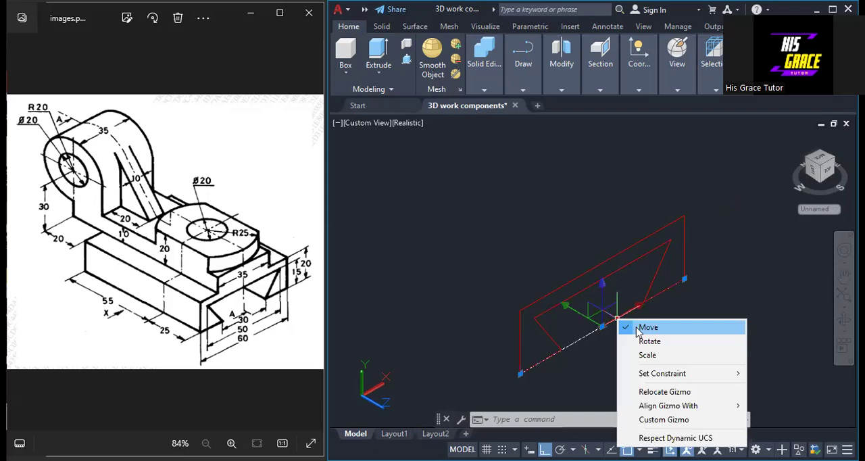
click(639, 329)
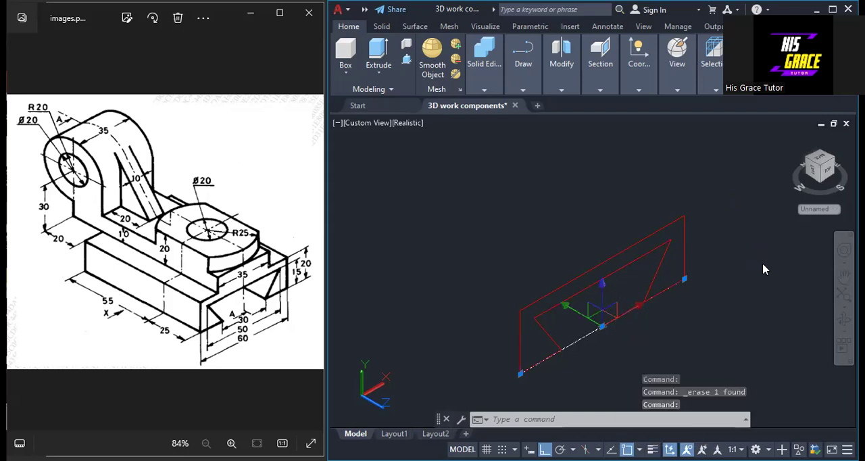
right_click(762, 269)
click(764, 215)
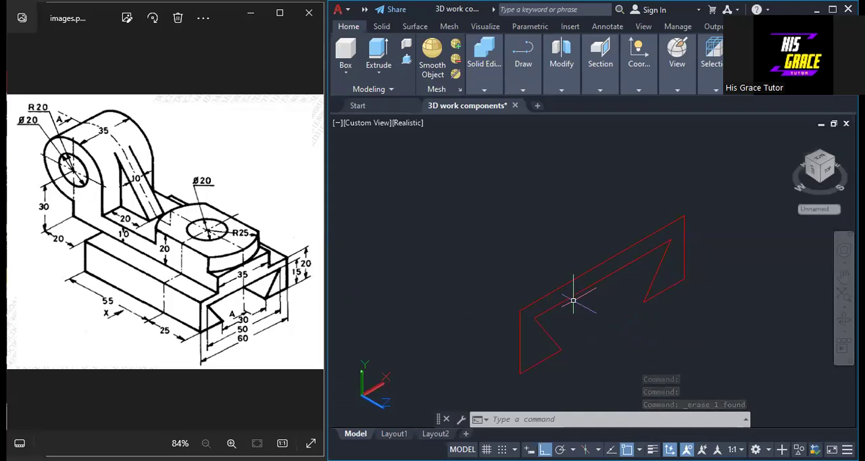
Extrude the closed red dovetail profile to a height of 80
scroll(573, 299, down, 3)
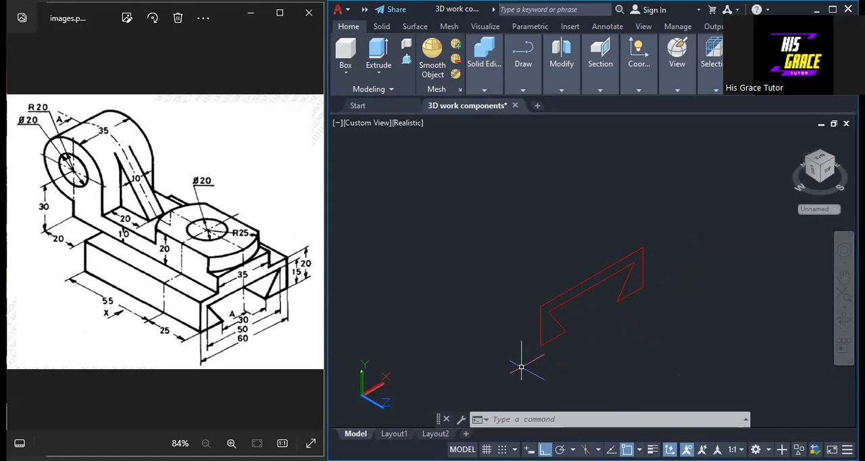
text(EXt)
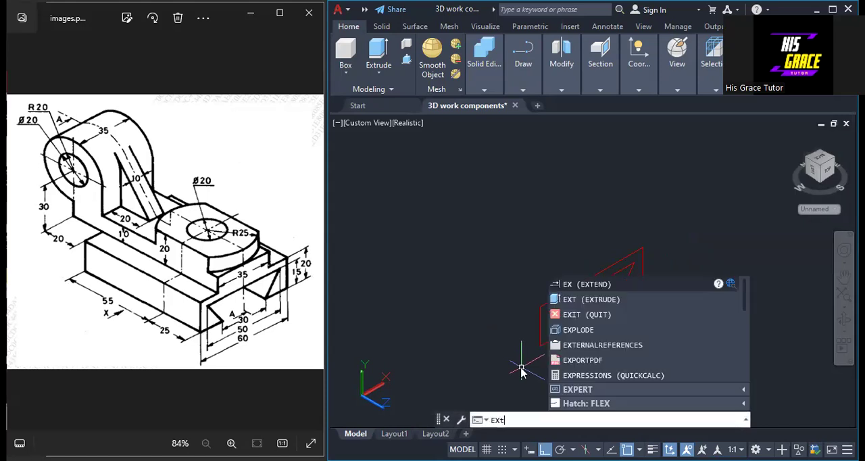
key(Return)
click(550, 298)
right_click(549, 298)
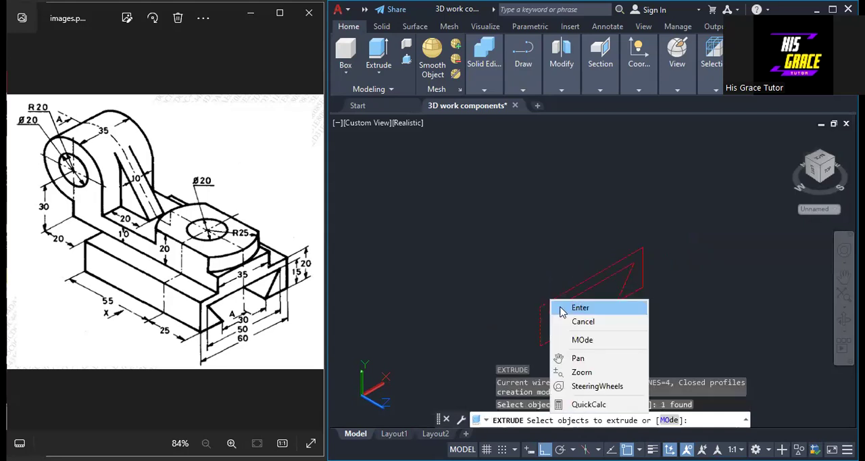
click(580, 308)
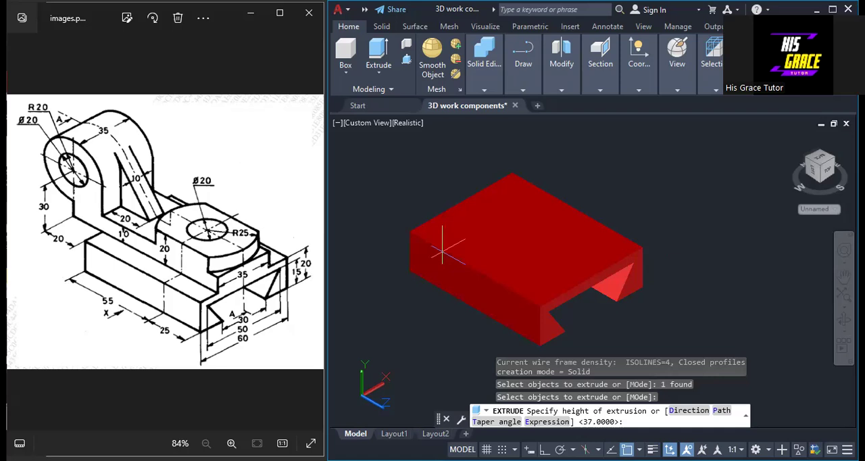
text(80)
key(Return)
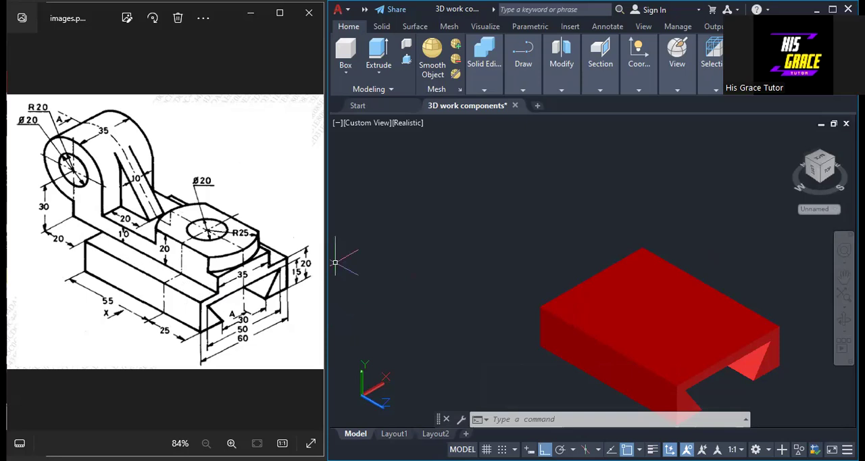
Draw a closed 35 by 10 rectangular polyline in the front plane, in free space beside the dovetail base
click(521, 90)
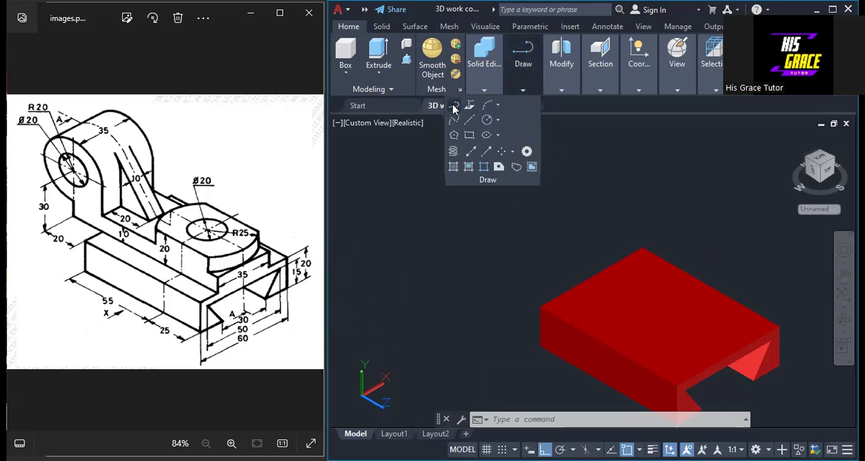
click(454, 105)
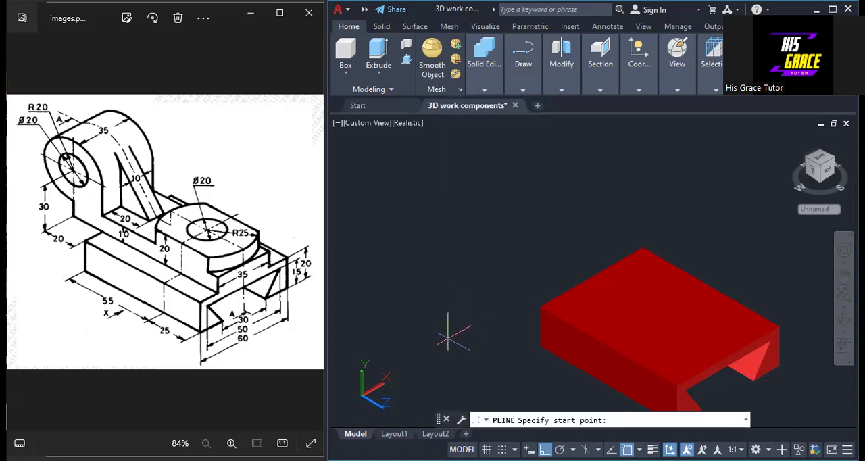
middle_drag(453, 336, 440, 248)
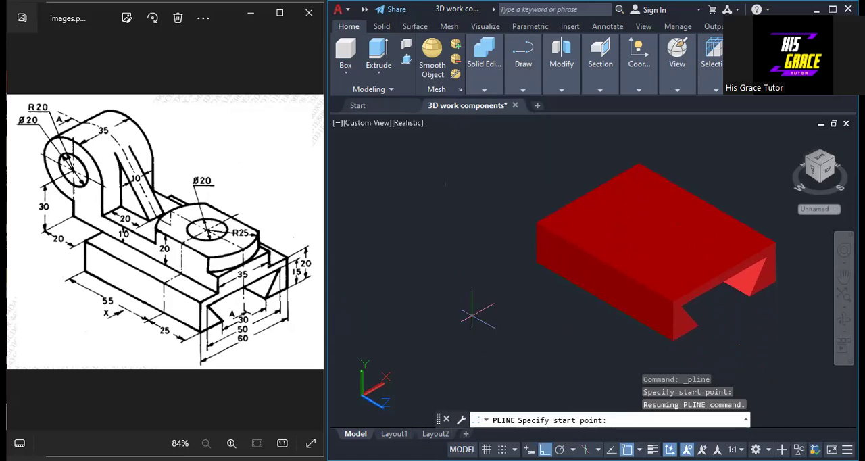
click(556, 339)
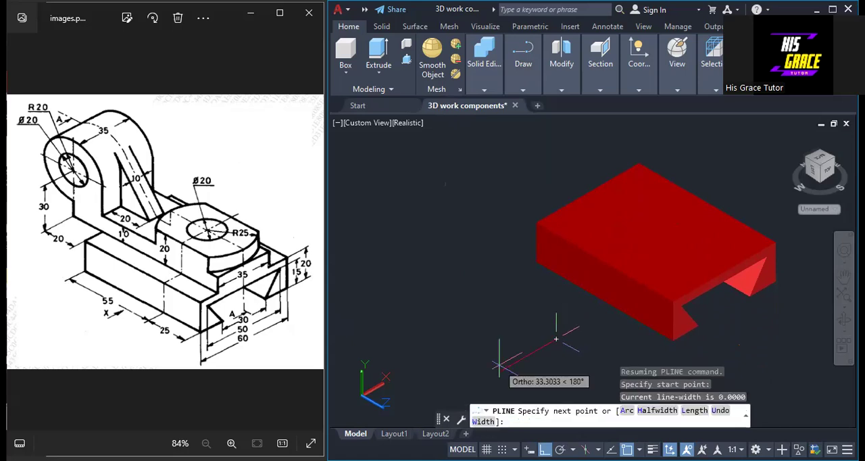
text(35)
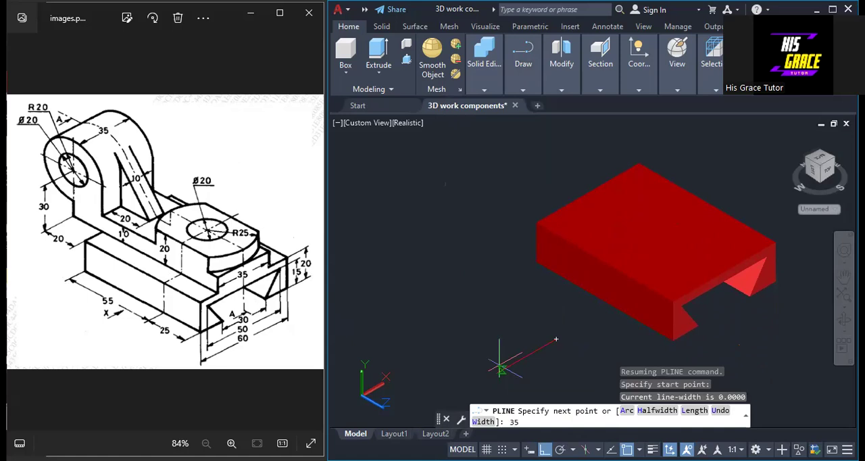
key(Return)
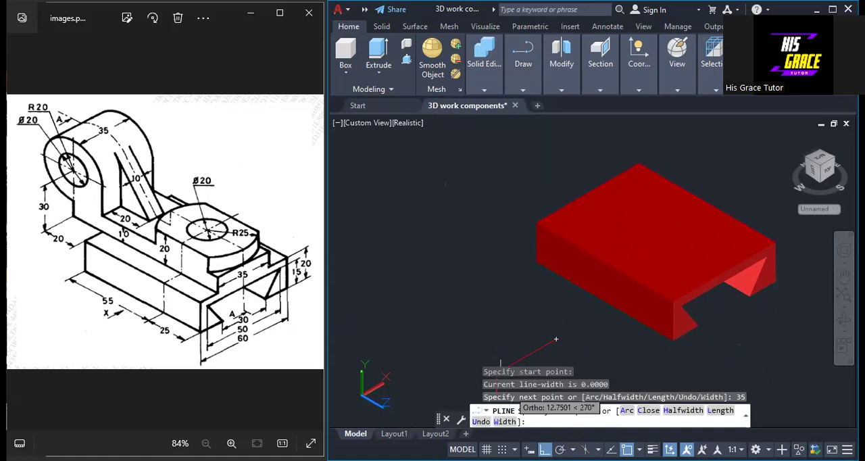
text(1)
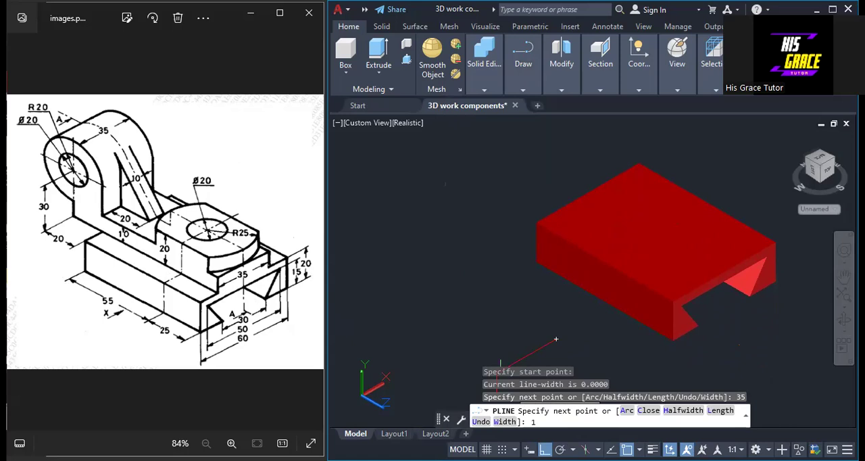
text(0)
key(Return)
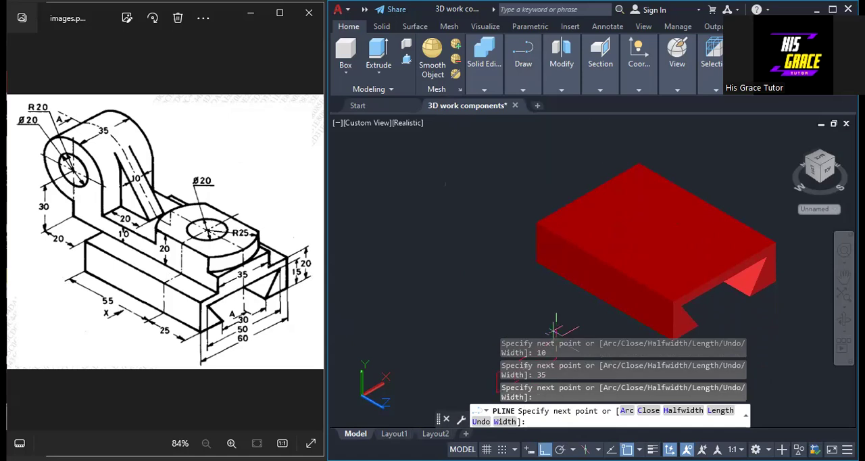
key(Return)
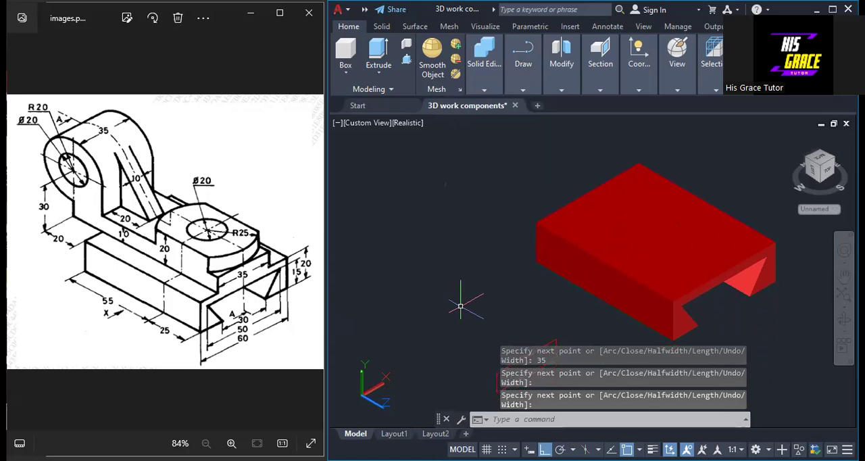
Extrude the 35 by 10 rectangle to a height of 80
text(ext)
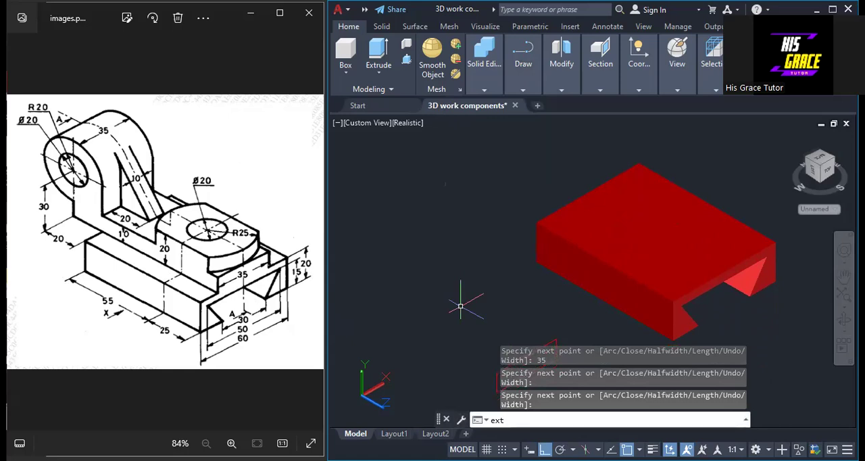
key(Return)
click(519, 357)
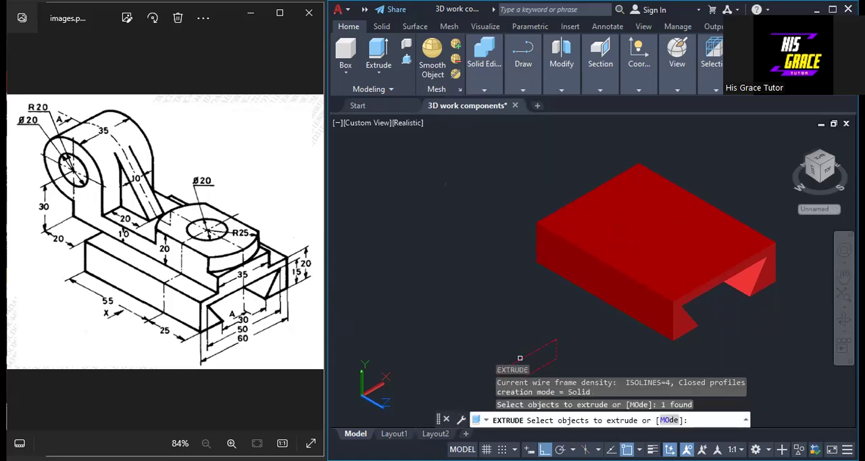
right_click(520, 358)
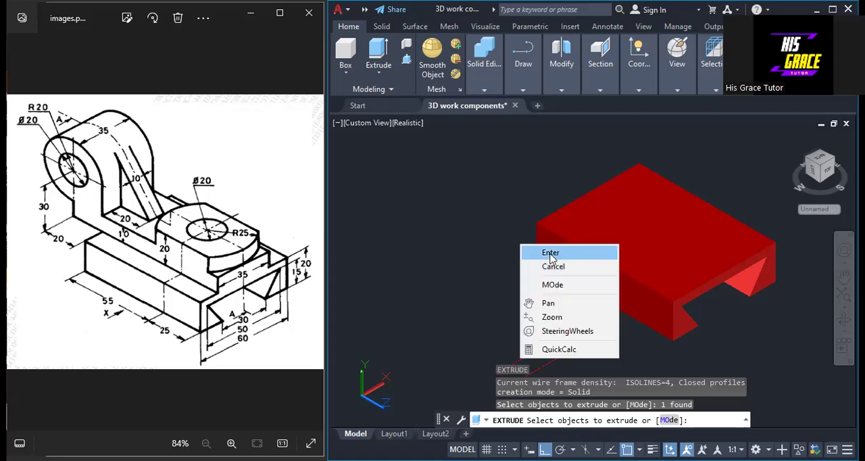
click(550, 252)
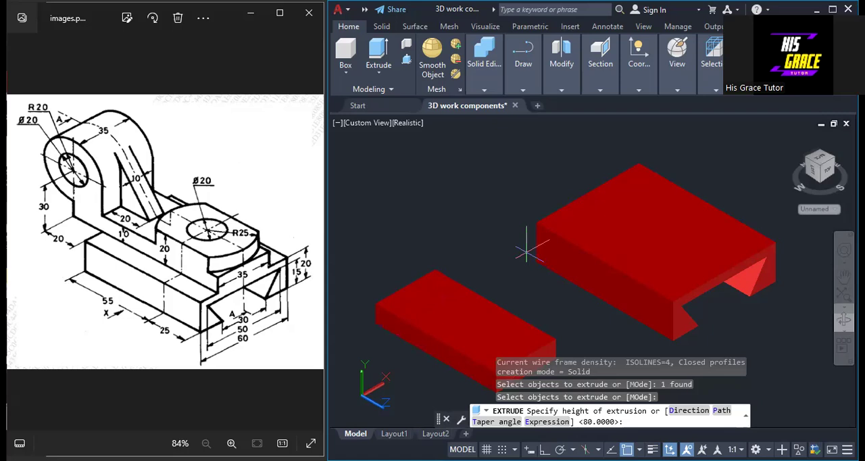
text(80)
key(Return)
scroll(574, 303, down, 3)
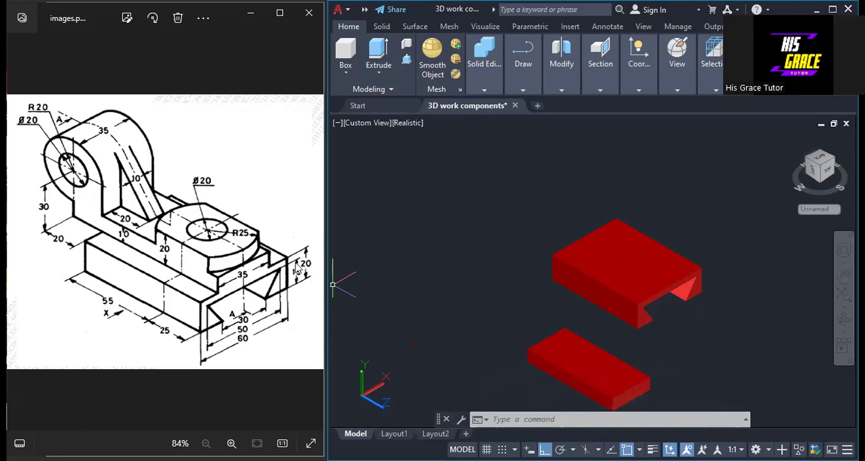
Switch the user coordinate system to the Top orientation
middle_drag(440, 286, 486, 309)
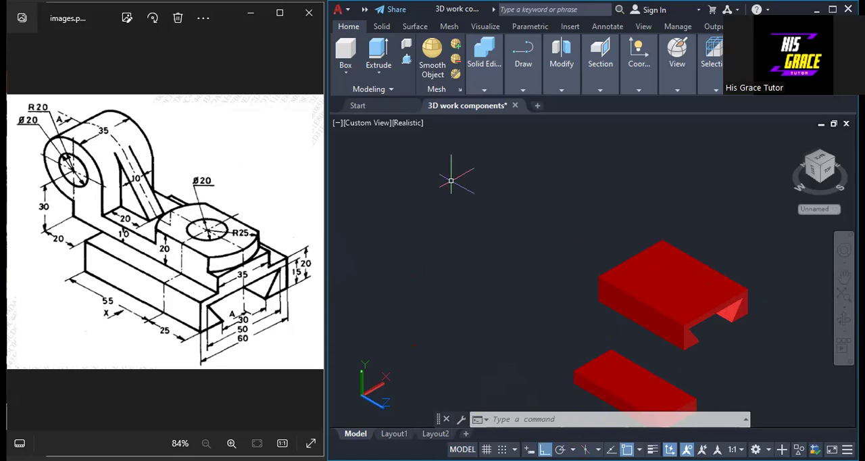
click(637, 92)
click(621, 137)
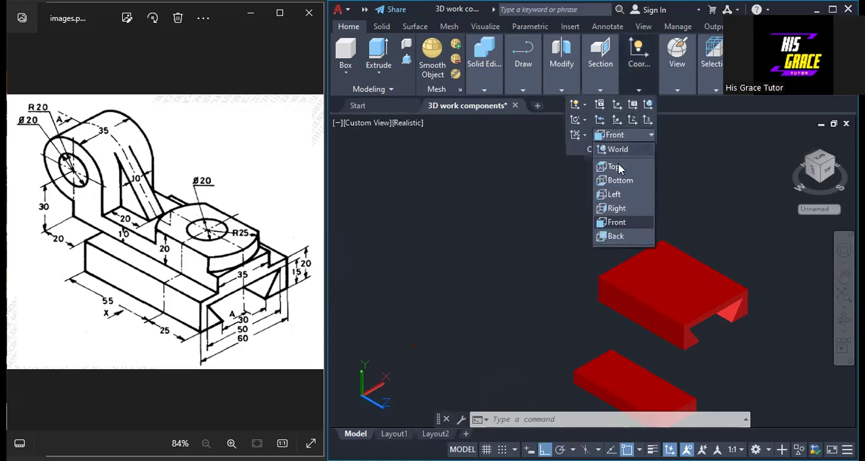
click(615, 166)
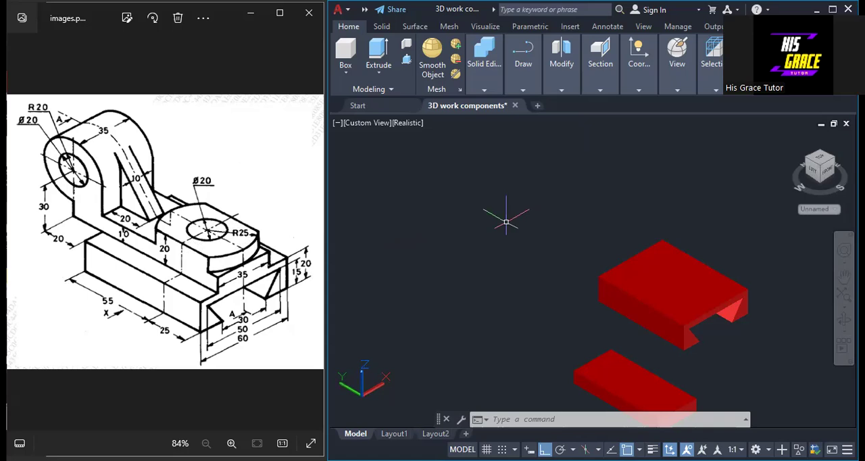
Set the current drawing colour to white
text(col)
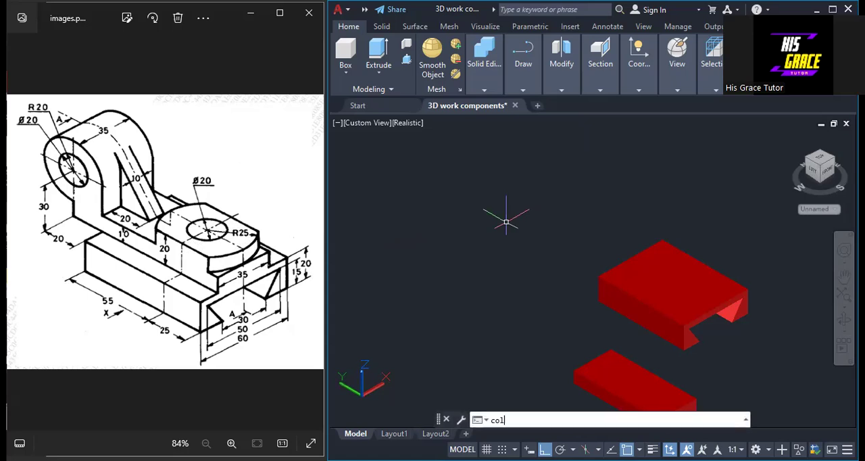
key(Return)
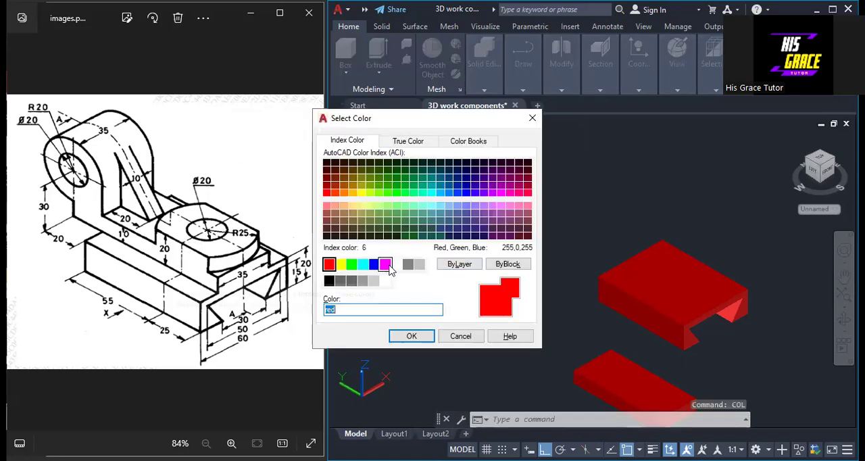
click(397, 267)
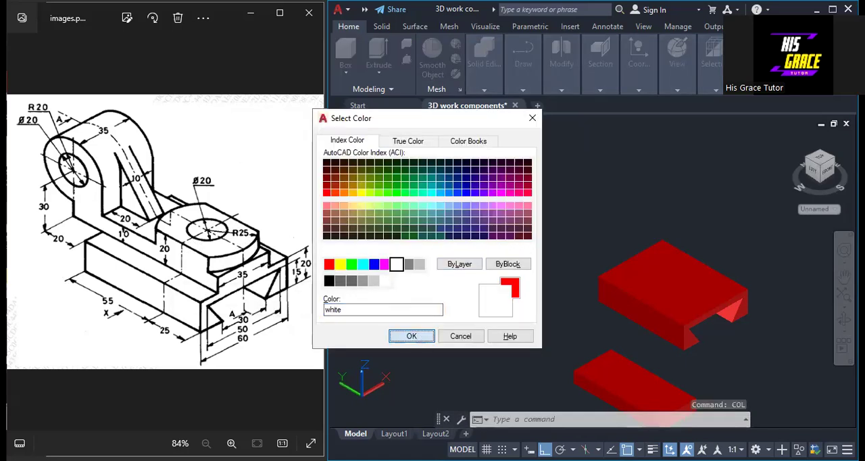
click(411, 336)
Draw a long white construction line in free space beside the solids, parallel to the base's long edges
mouse_move(523, 89)
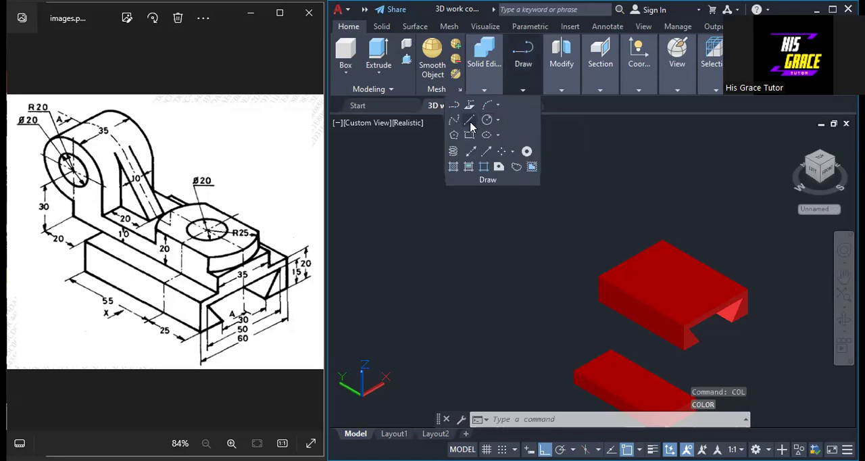
click(469, 120)
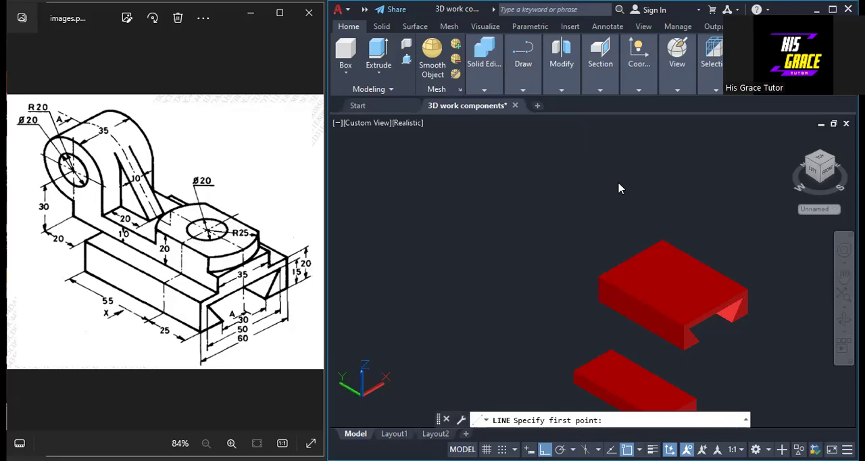
right_click(554, 200)
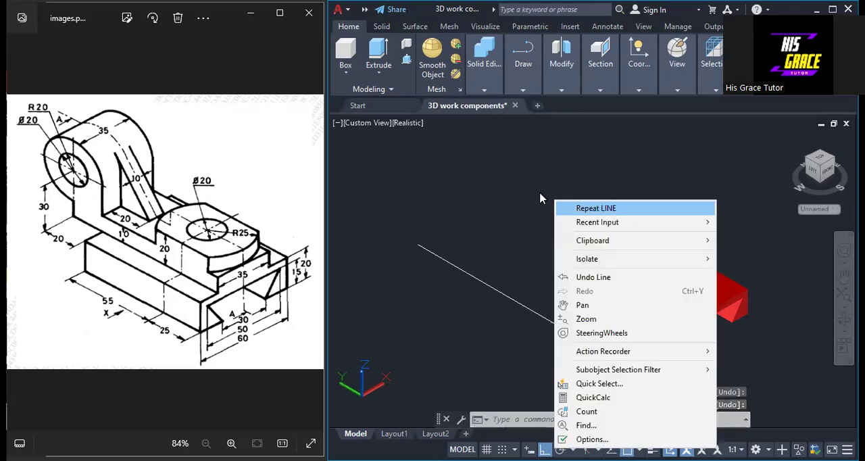
click(537, 190)
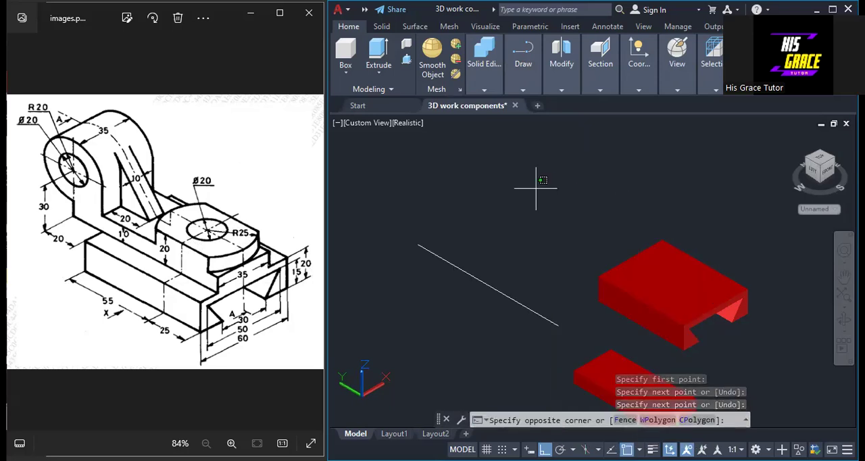
text(o)
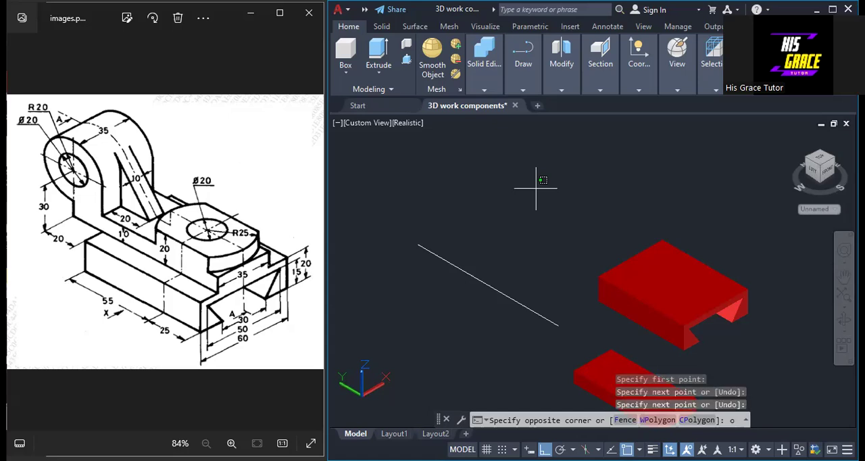
text(f)
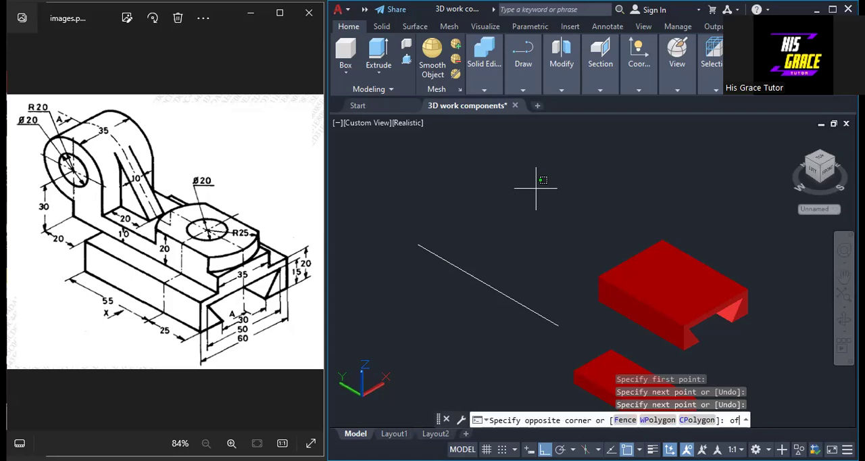
key(Escape)
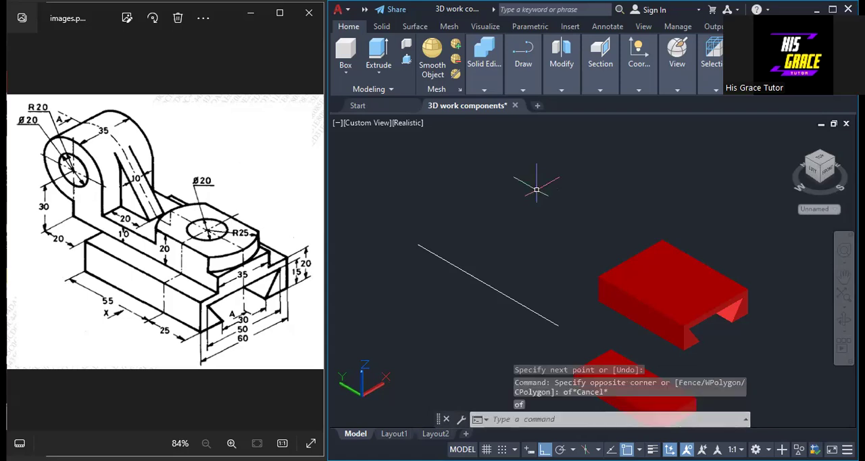
Offset the white construction line by 17.5 to both sides
text(of)
key(Return)
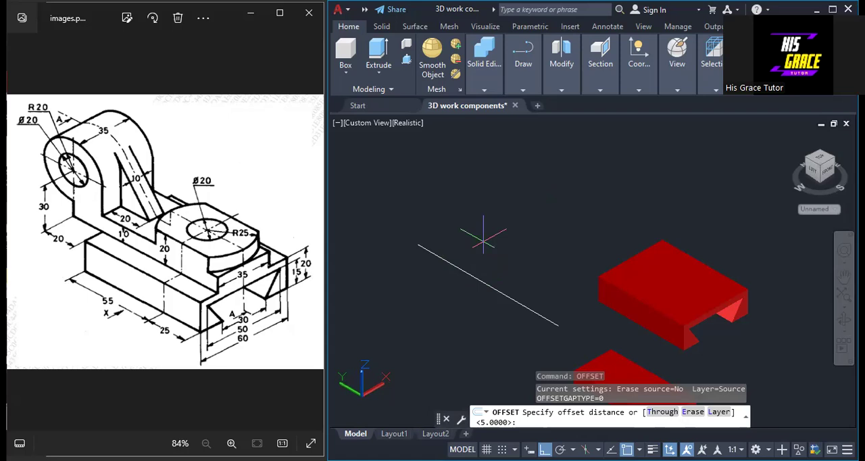
text(17.5)
key(Return)
click(467, 273)
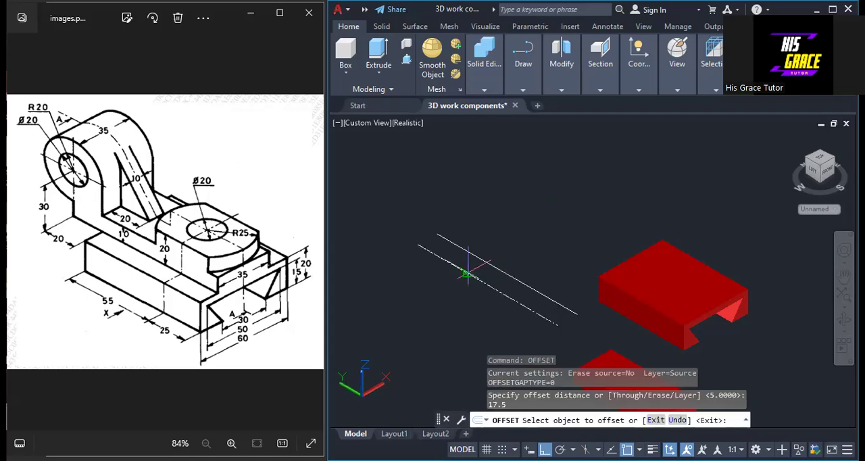
click(466, 273)
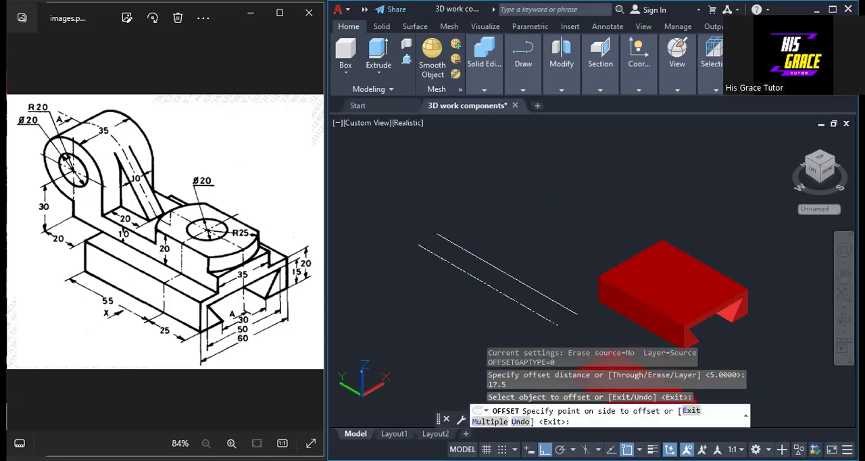
click(508, 250)
click(473, 274)
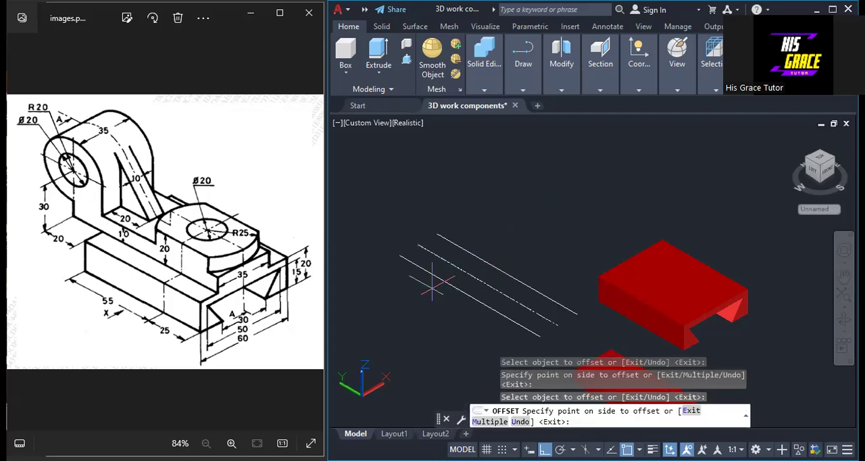
click(463, 276)
right_click(435, 289)
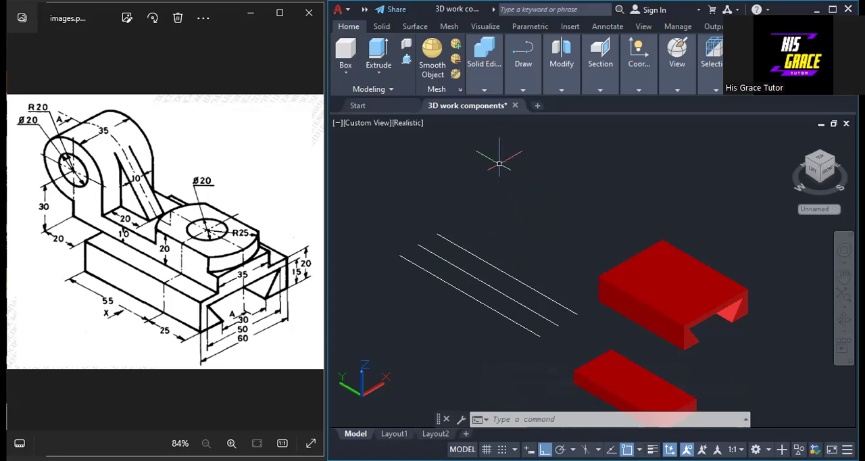
Set the current drawing colour to red
text(c)
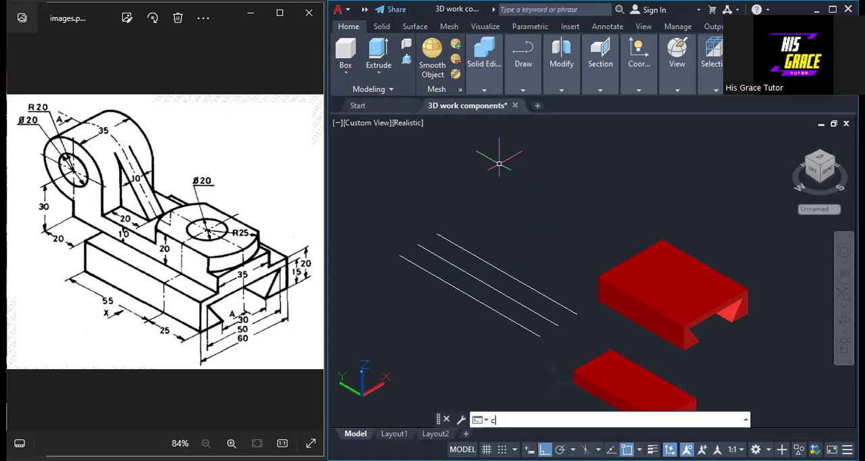
text(ol)
key(Return)
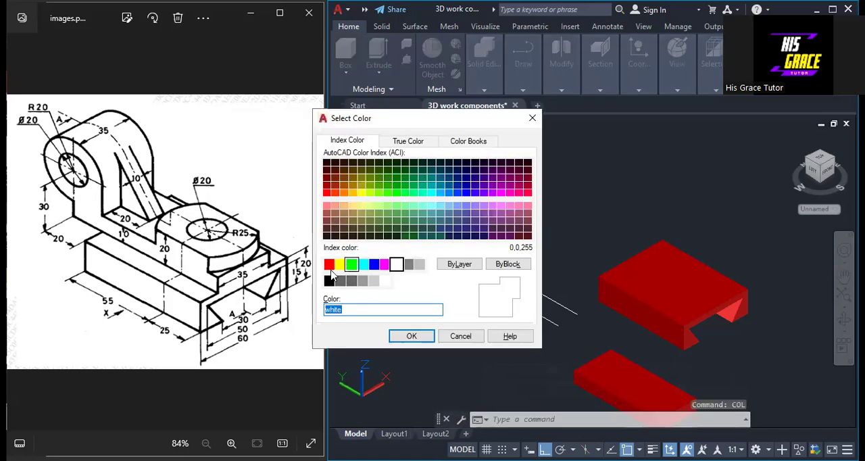
click(330, 267)
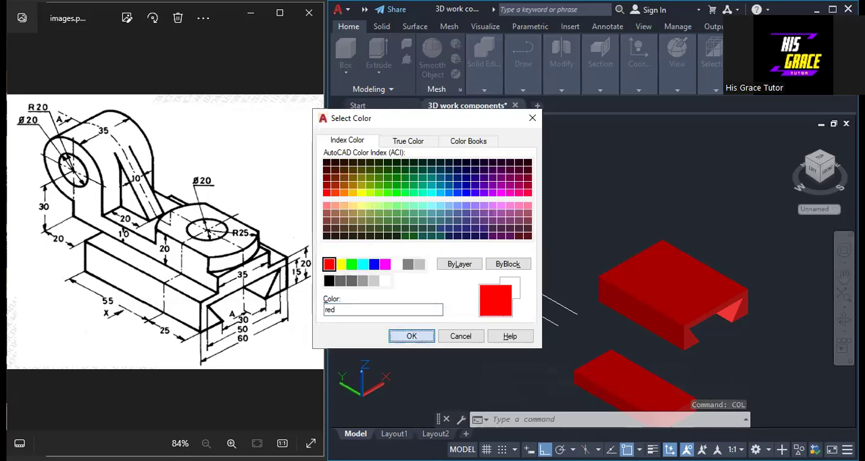
key(Return)
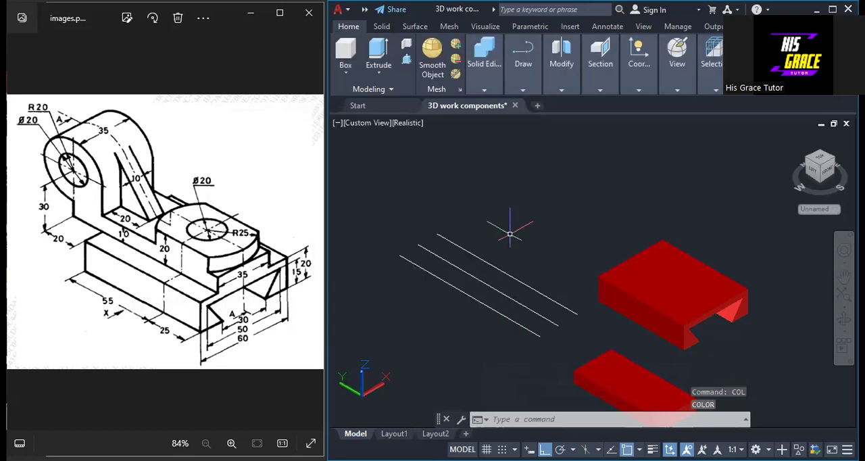
Draw a circle of radius 25 centred on the midpoint of the middle construction line
click(522, 89)
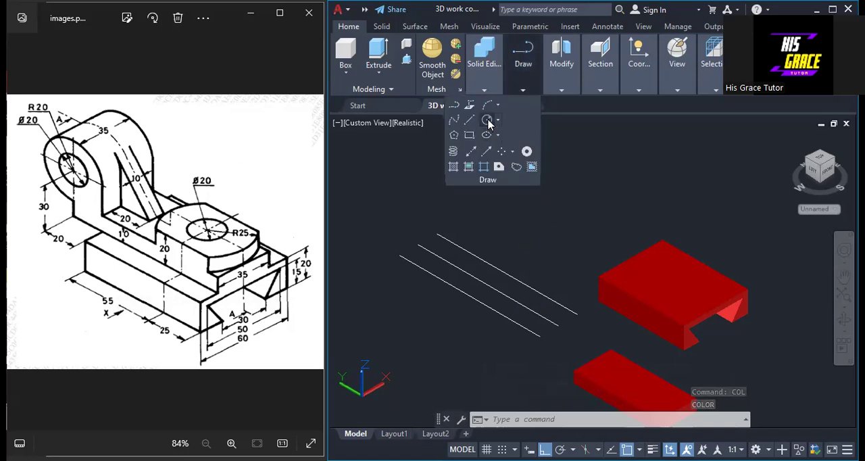
click(487, 120)
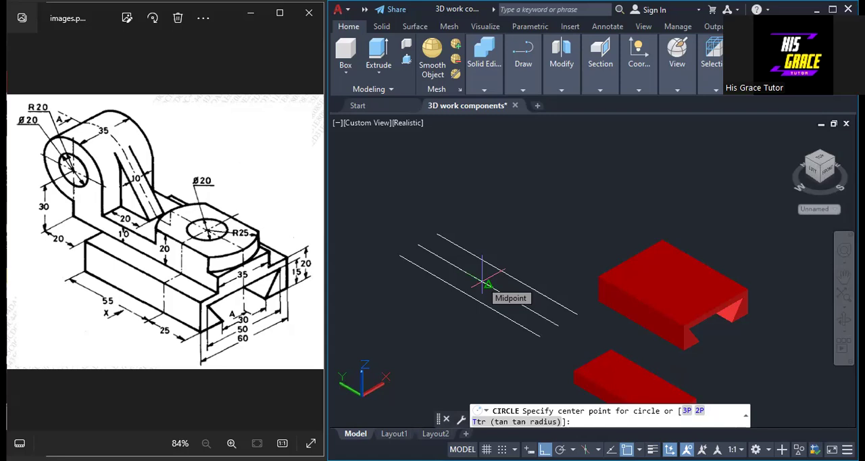
click(486, 282)
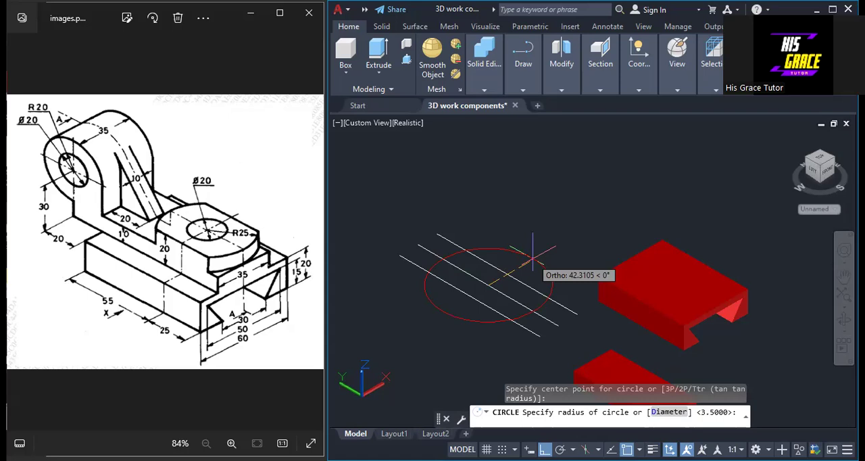
text(25)
key(Return)
Trim away the two circle segments that lie outside the outer construction lines
scroll(520, 259, up, 2)
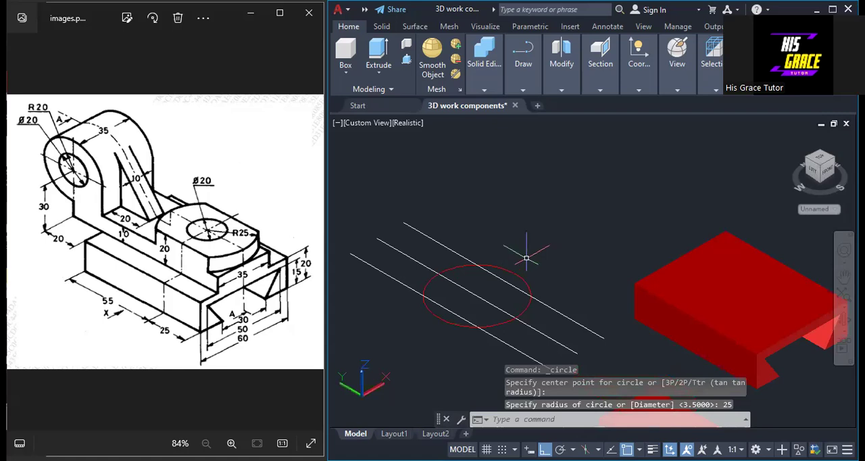
middle_drag(529, 257, 553, 202)
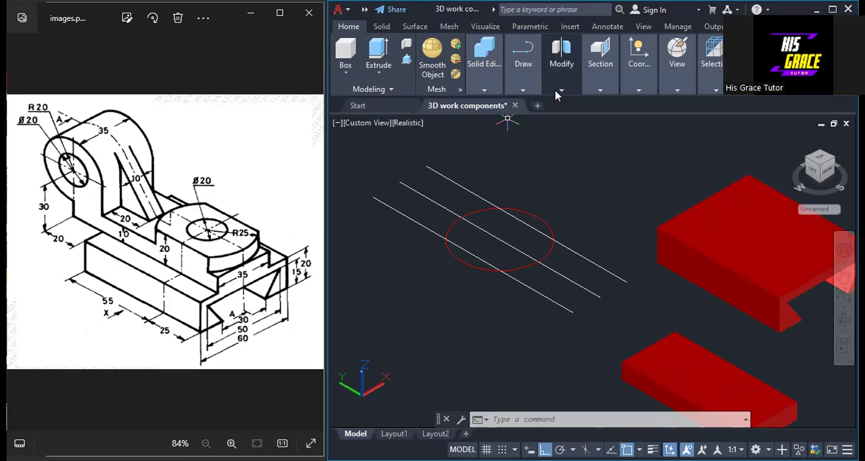
mouse_move(556, 95)
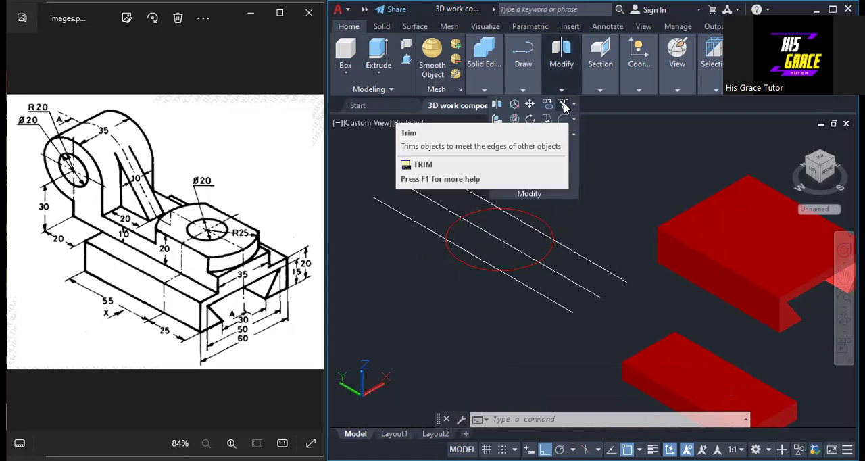
click(564, 103)
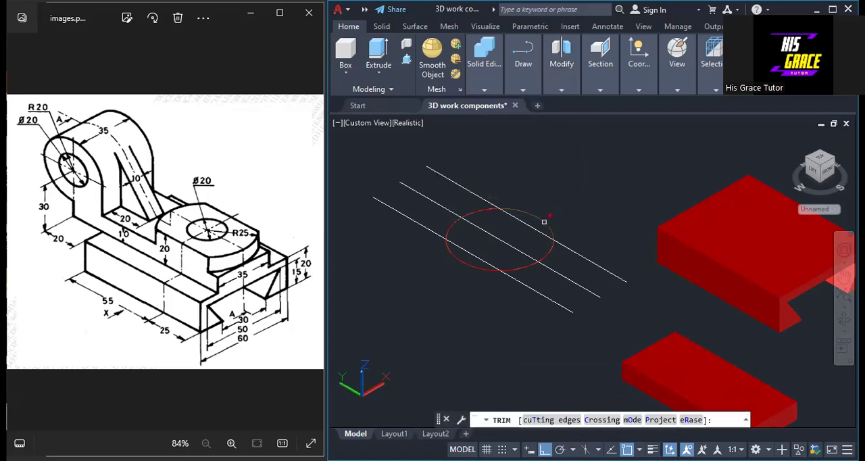
click(544, 222)
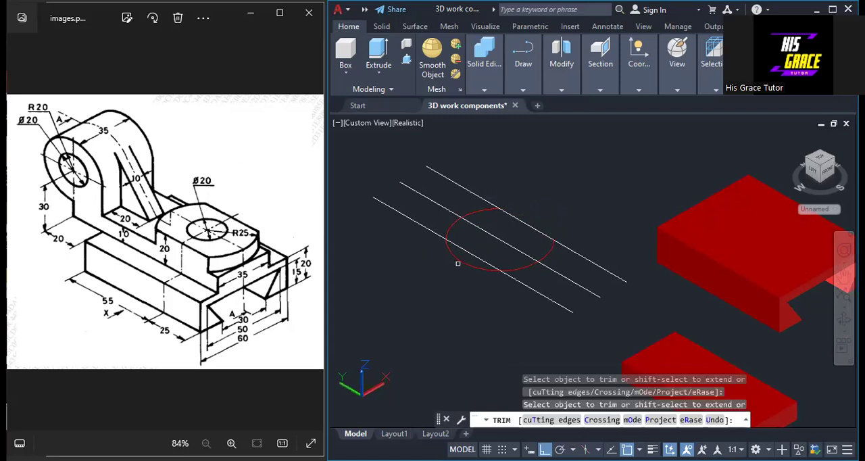
click(460, 258)
right_click(562, 170)
click(583, 177)
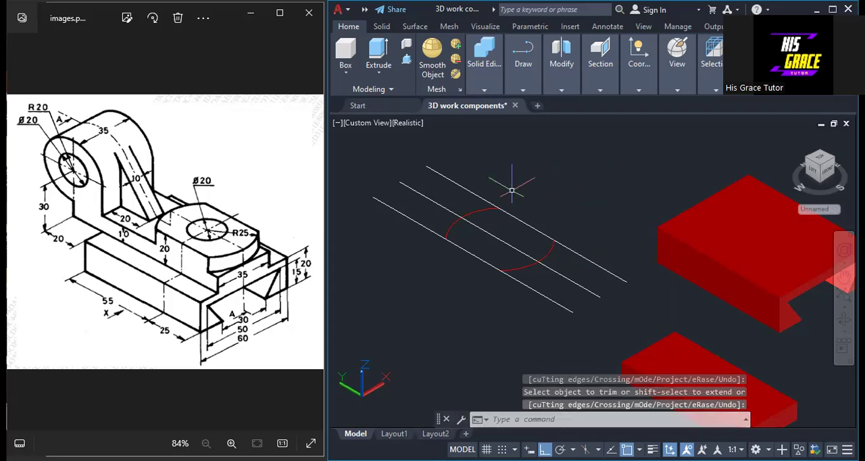
Erase the three white construction lines, leaving the two red arcs
click(476, 167)
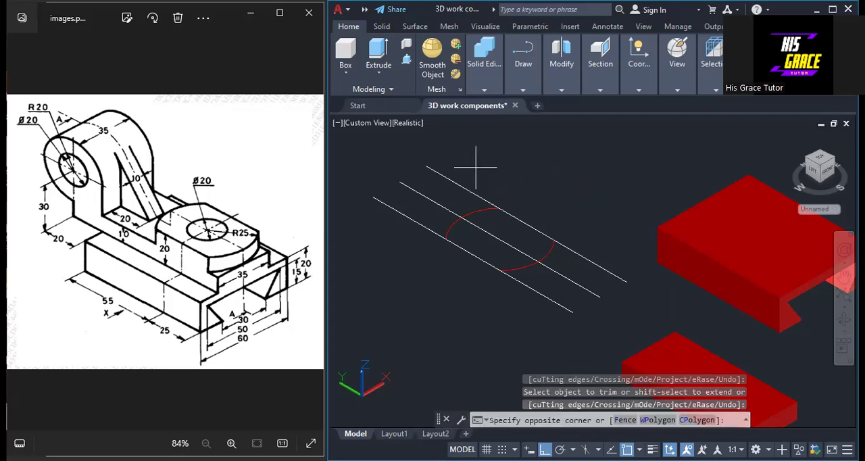
drag(476, 167, 537, 160)
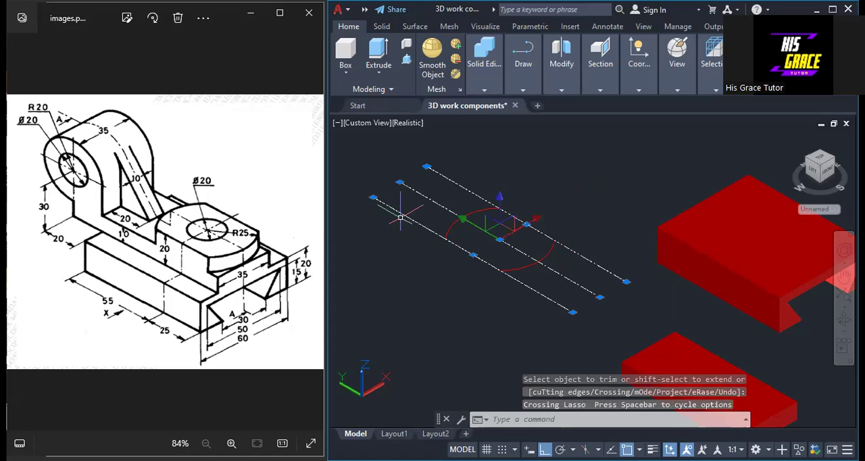
right_click(559, 160)
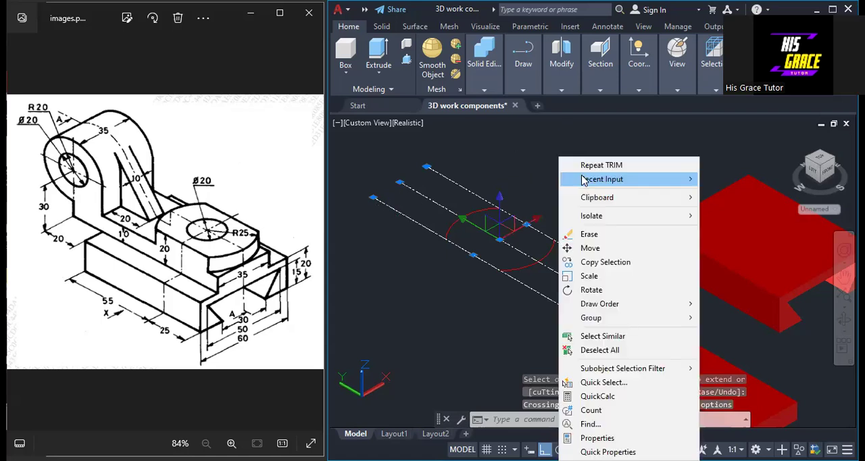
click(590, 235)
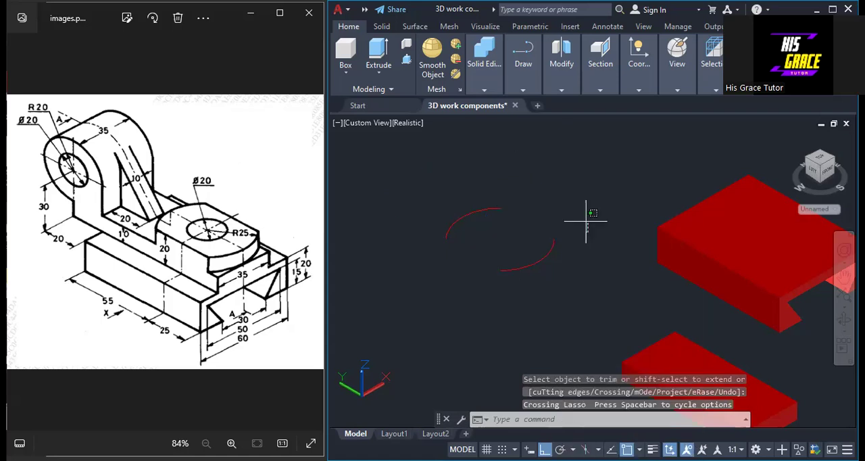
click(587, 233)
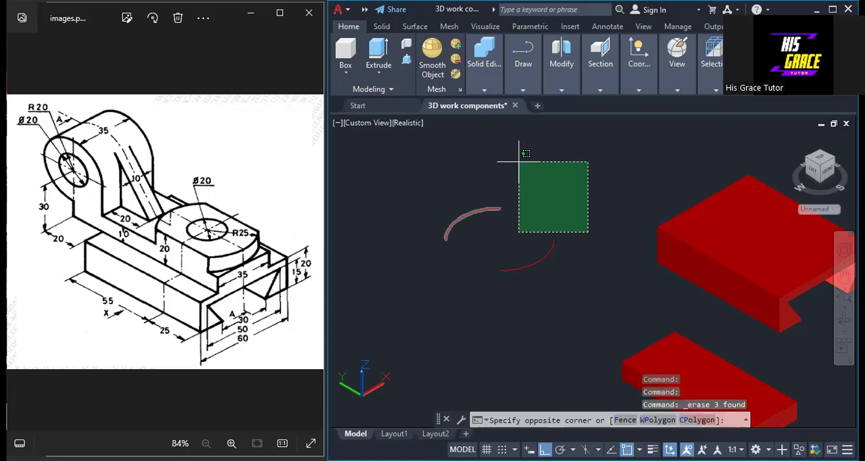
click(577, 165)
Connect the facing ends of the two arcs with a straight polyline on each side to close the outline
click(530, 88)
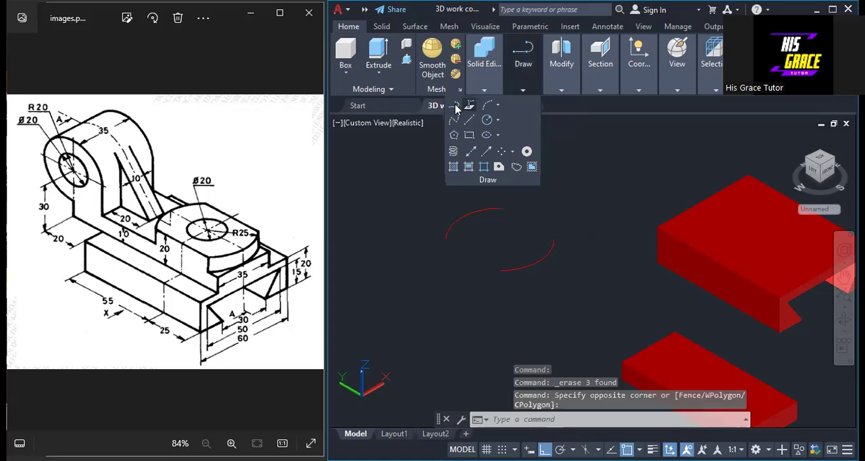
click(469, 105)
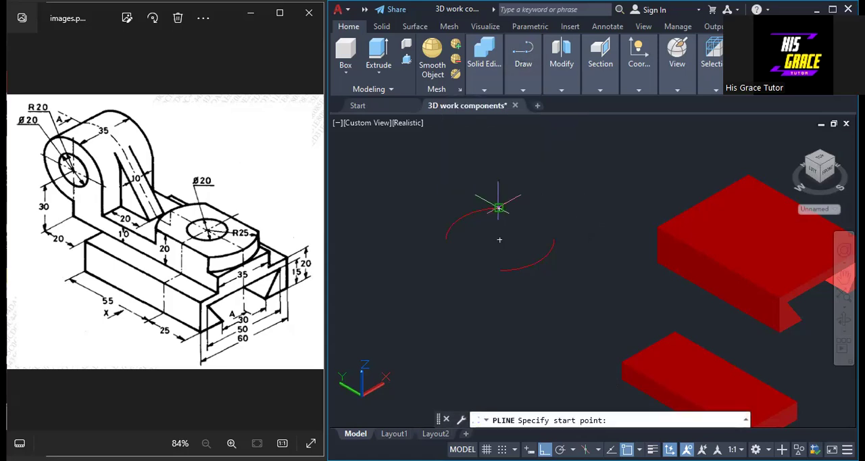
click(498, 208)
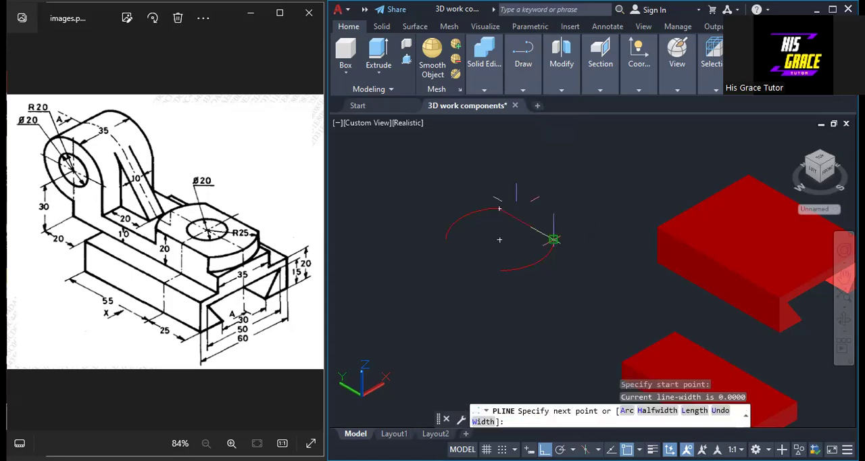
click(553, 240)
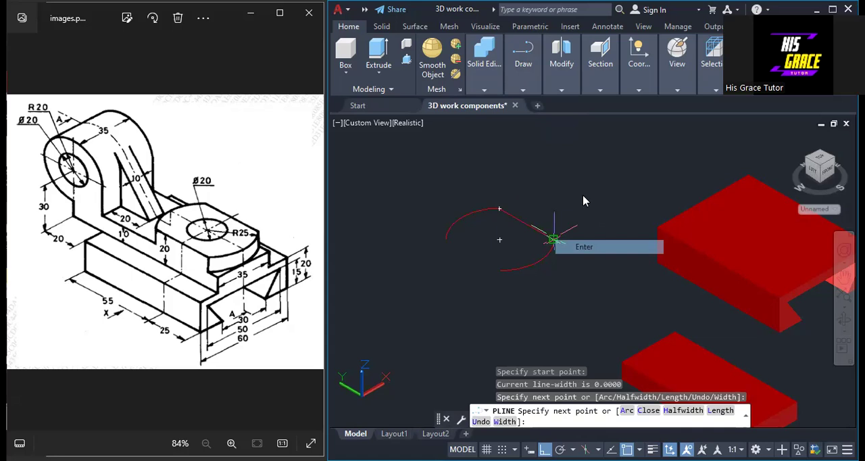
key(Return)
key(Return)
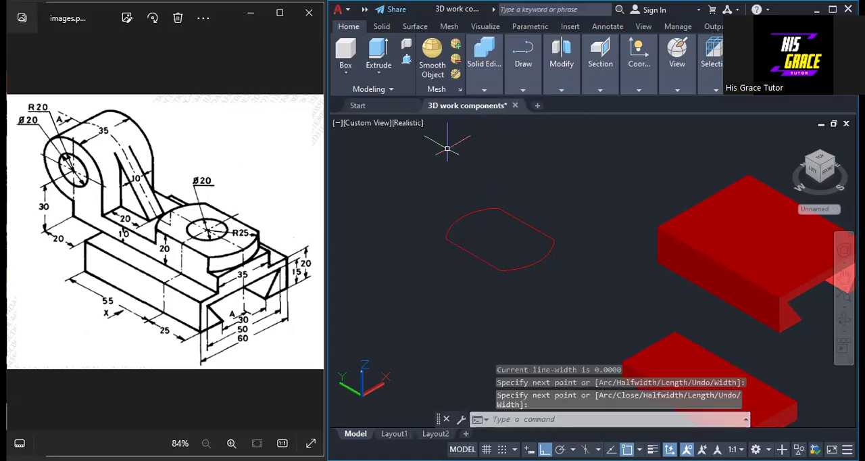
click(447, 145)
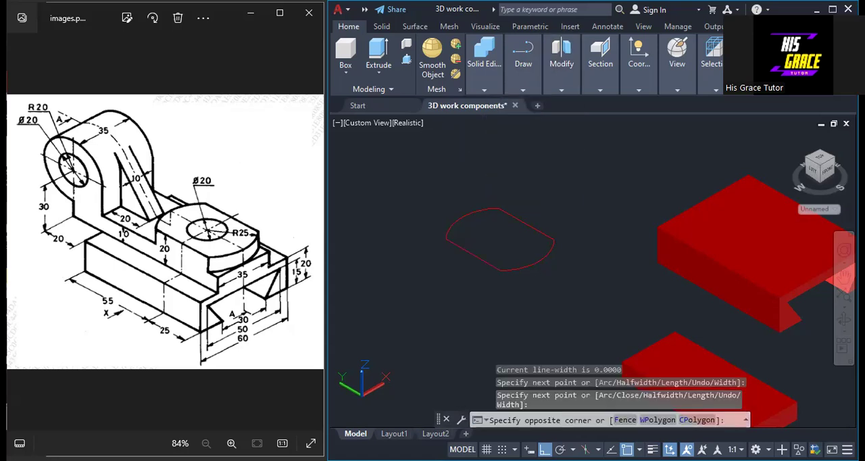
click(446, 147)
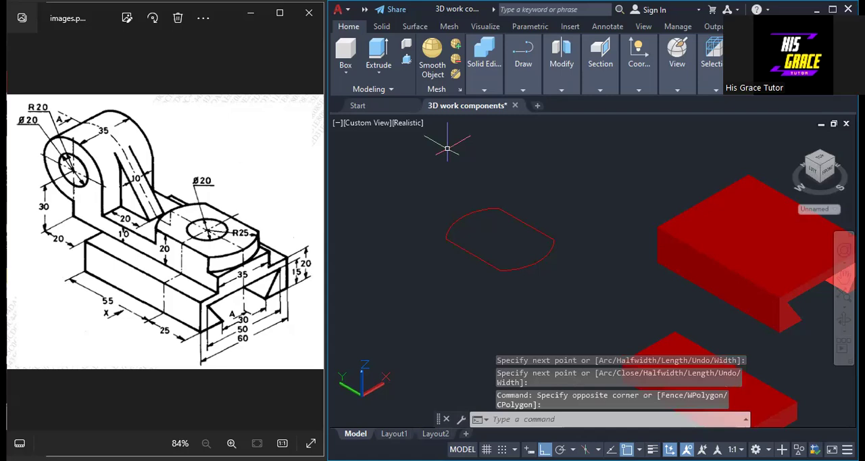
Join the two arcs and the two straight segments into a single closed outline
text(join)
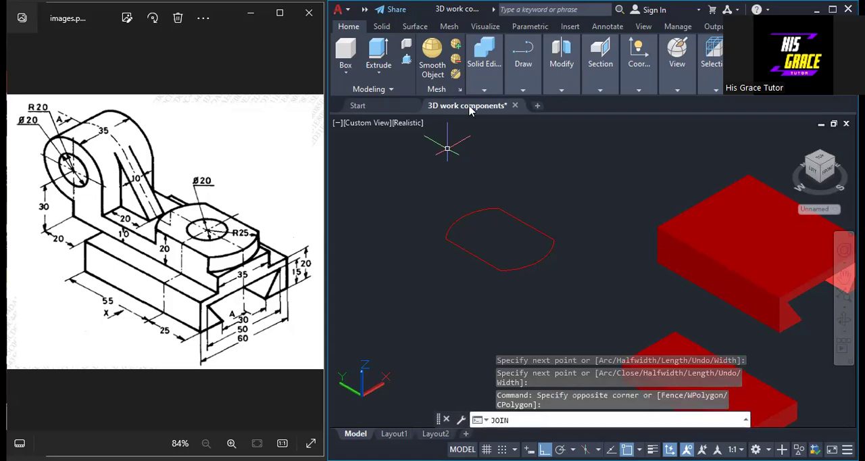
key(Return)
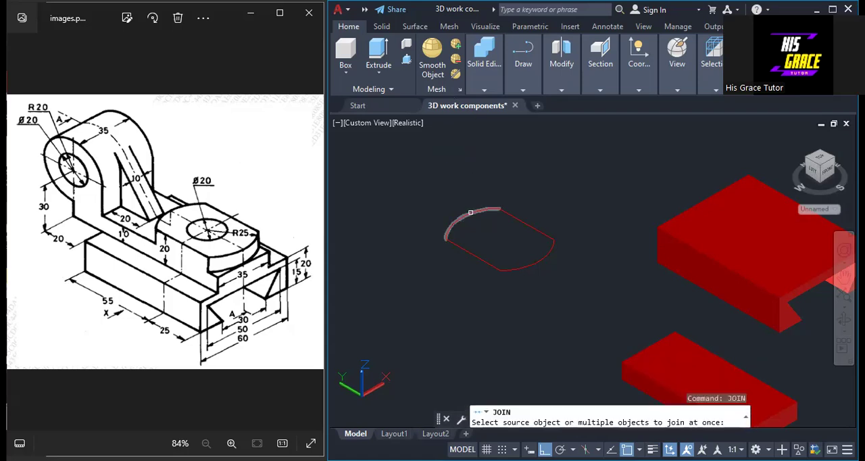
click(471, 212)
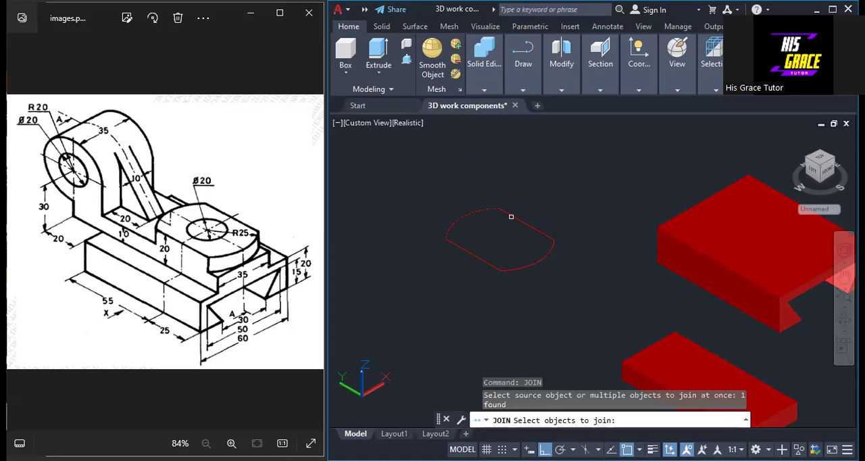
click(511, 216)
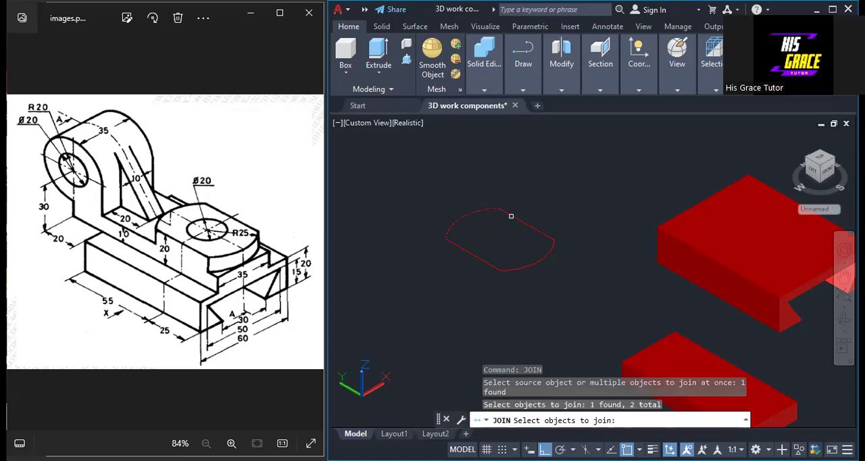
click(544, 254)
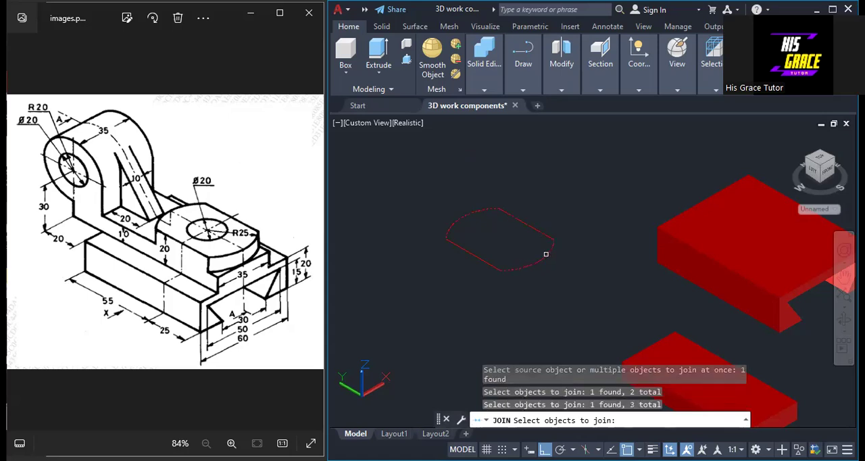
click(475, 255)
key(Return)
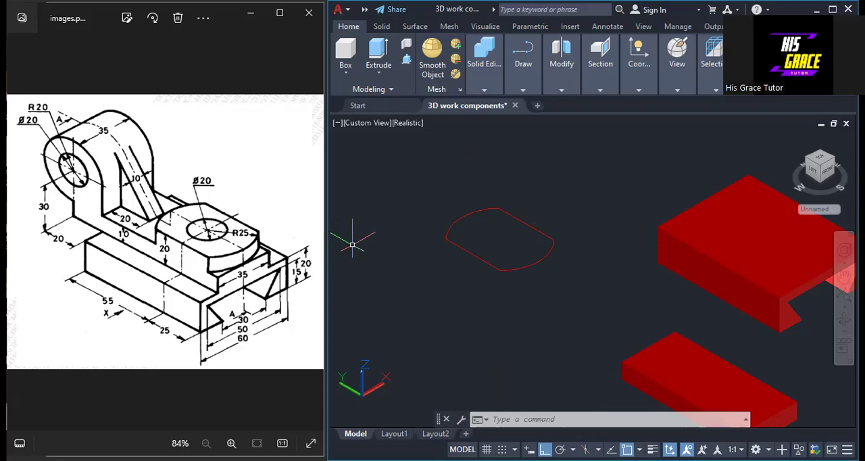
text(Ex)
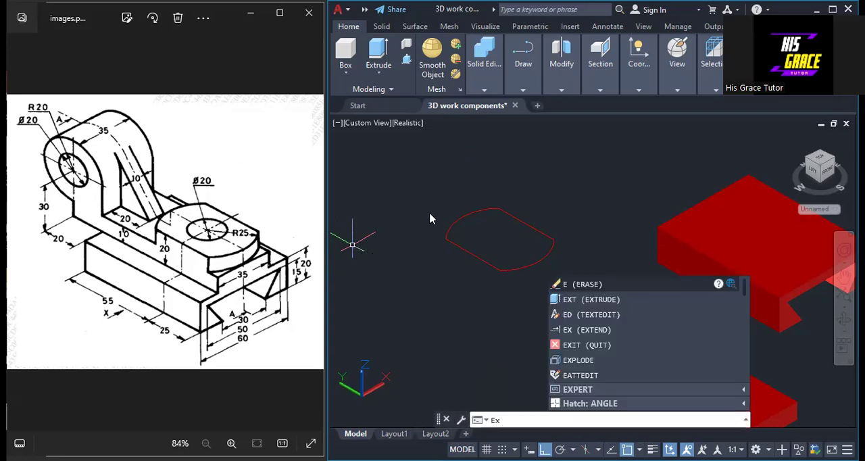
key(Escape)
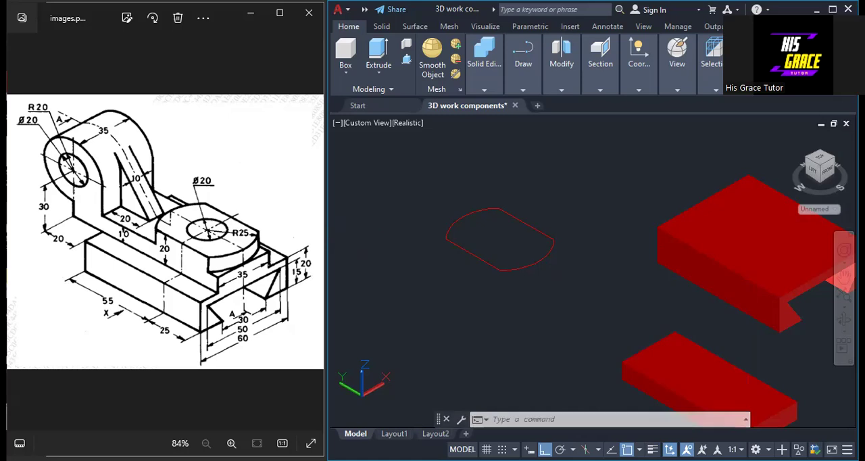
click(495, 208)
click(495, 208)
click(486, 208)
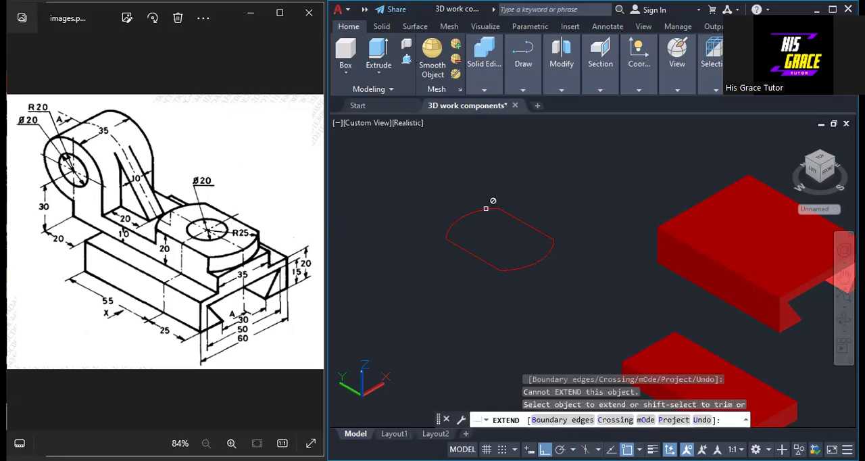
click(461, 217)
key(Escape)
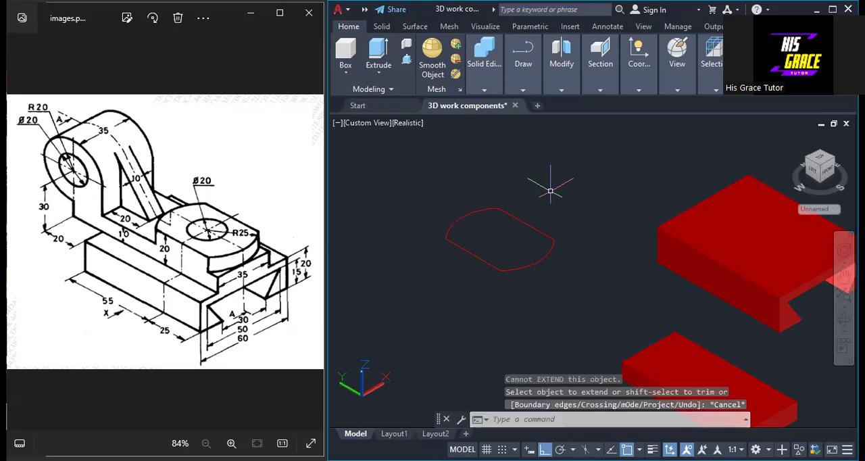
text(ex)
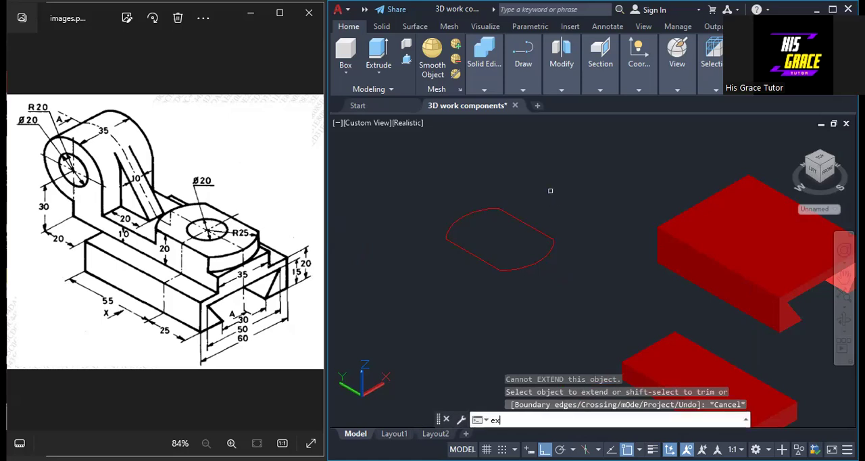
key(Return)
click(491, 208)
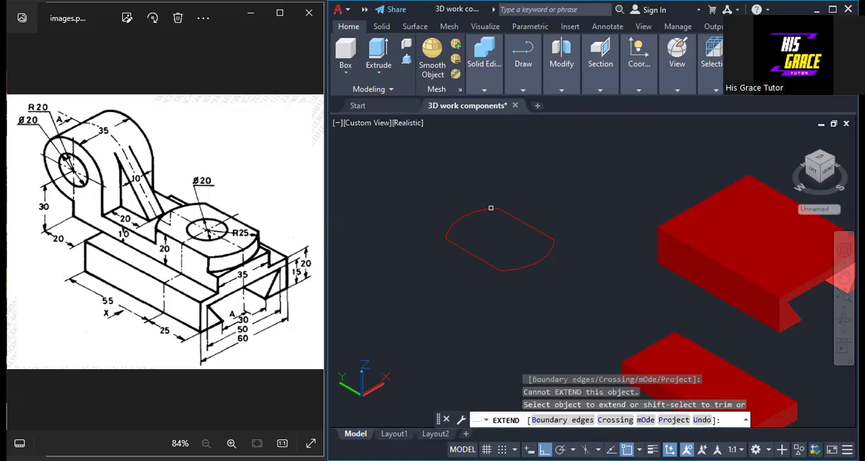
click(491, 208)
key(Escape)
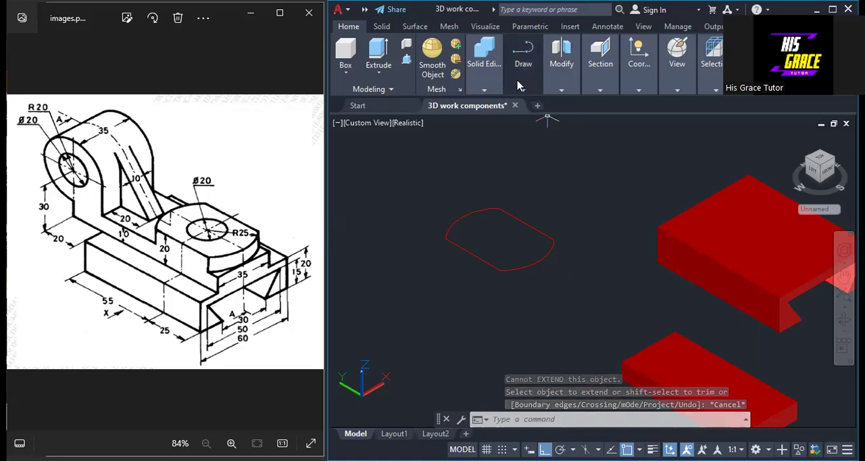
Extrude the closed rounded outline to a height of 10 as a solid boss
click(378, 52)
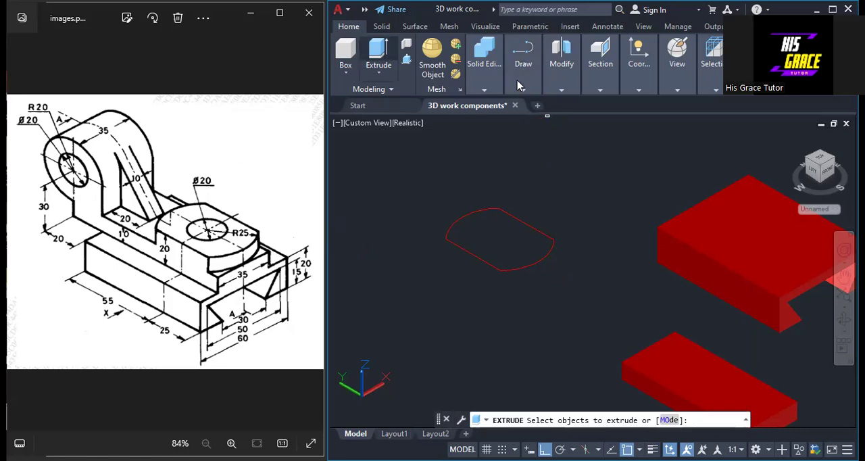
click(481, 210)
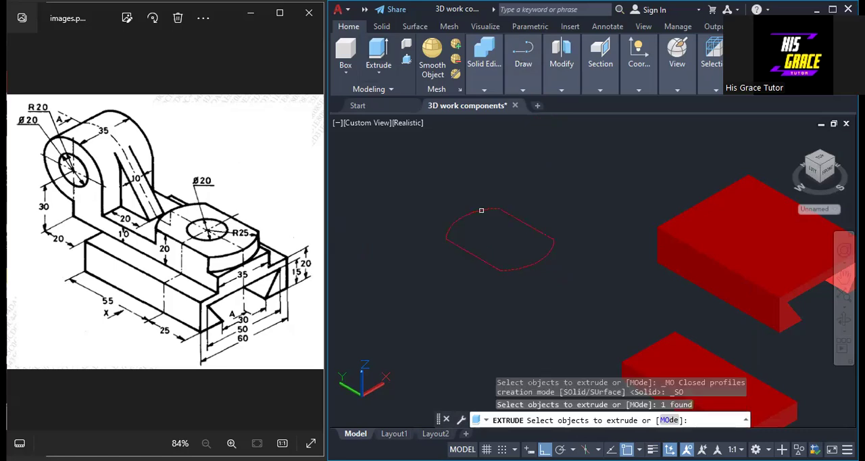
key(Return)
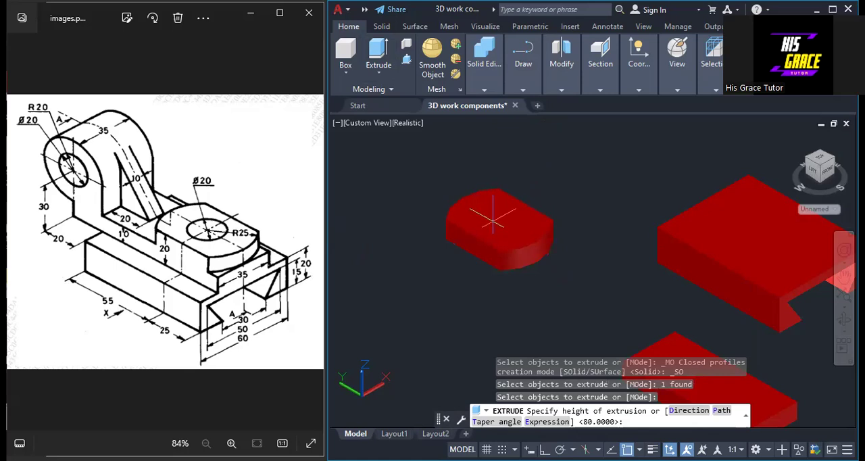
text(10)
key(Return)
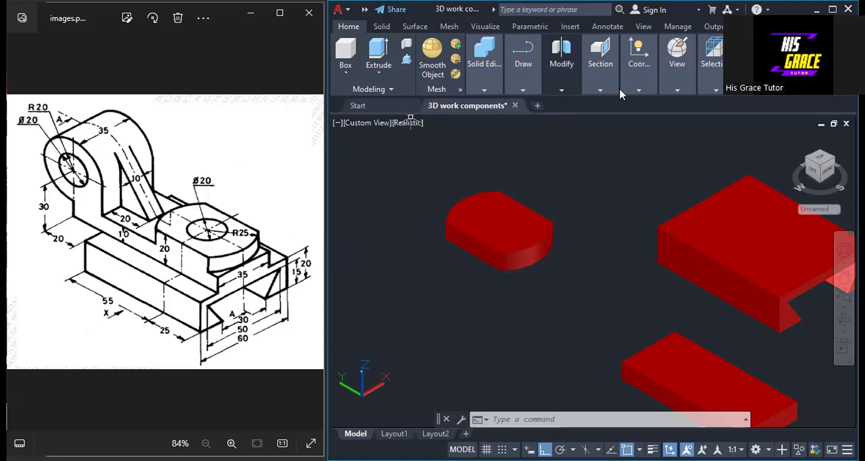
Switch the user coordinate system to the Left orientation
click(638, 91)
click(634, 137)
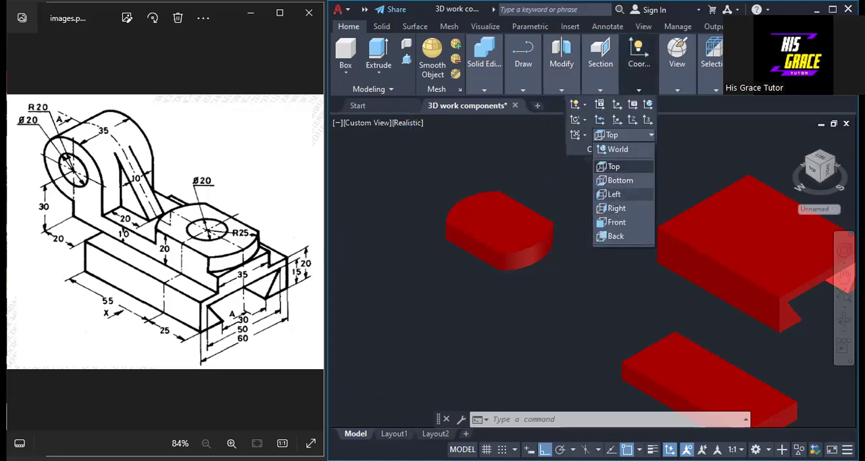
click(613, 195)
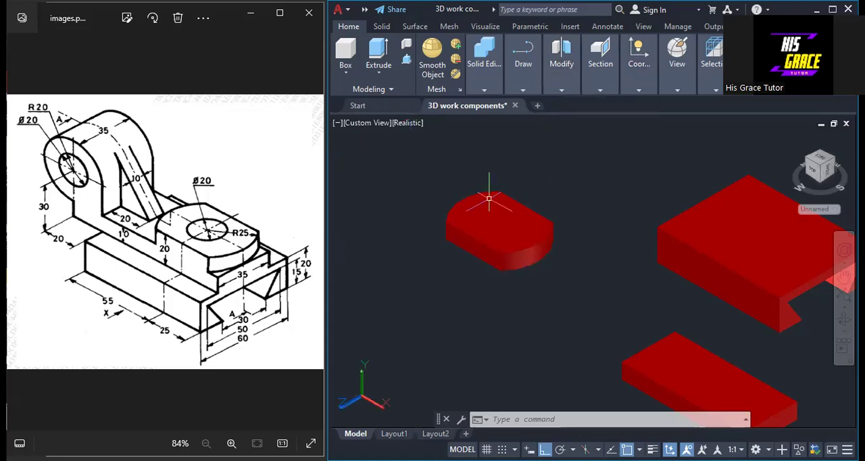
Draw a right-triangle rib profile in empty space below the boss, with a polyline 40 straight down, 20 along X and back to its start
click(522, 90)
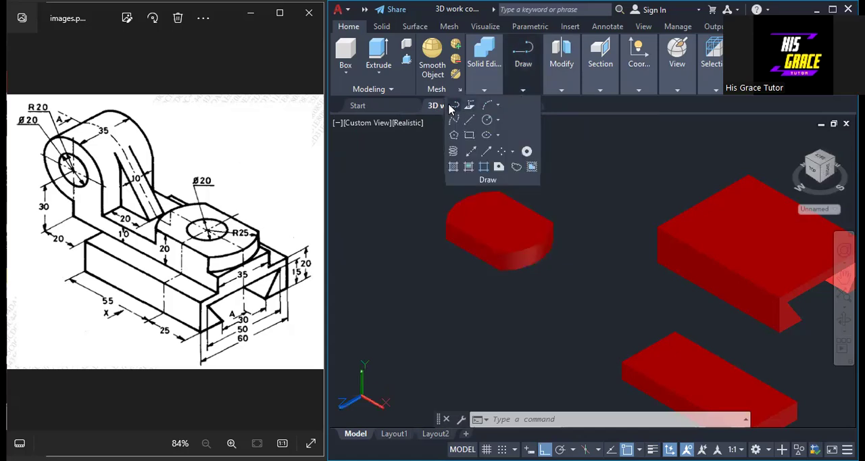
click(453, 106)
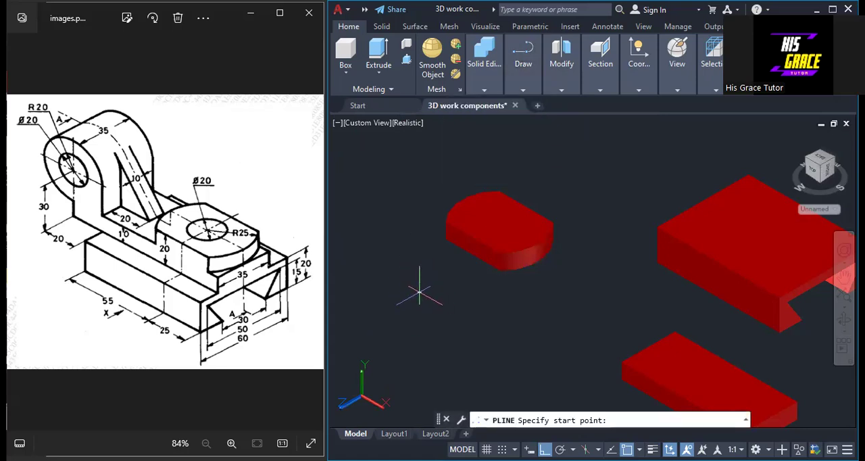
click(419, 292)
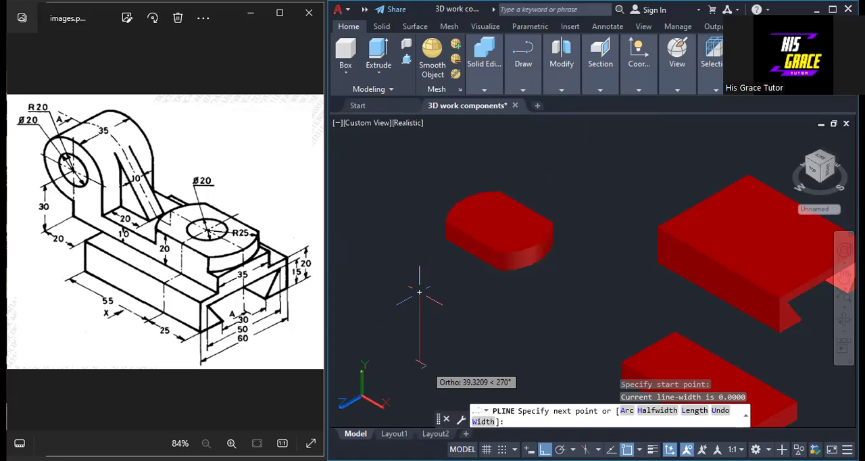
text(40)
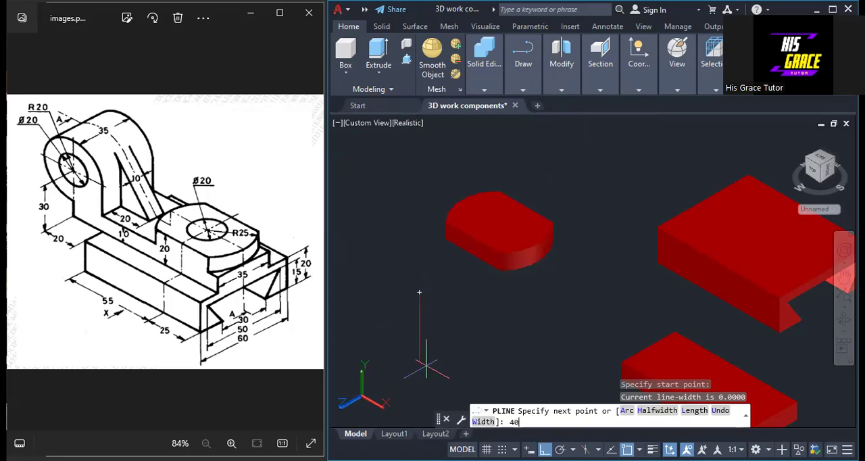
key(Return)
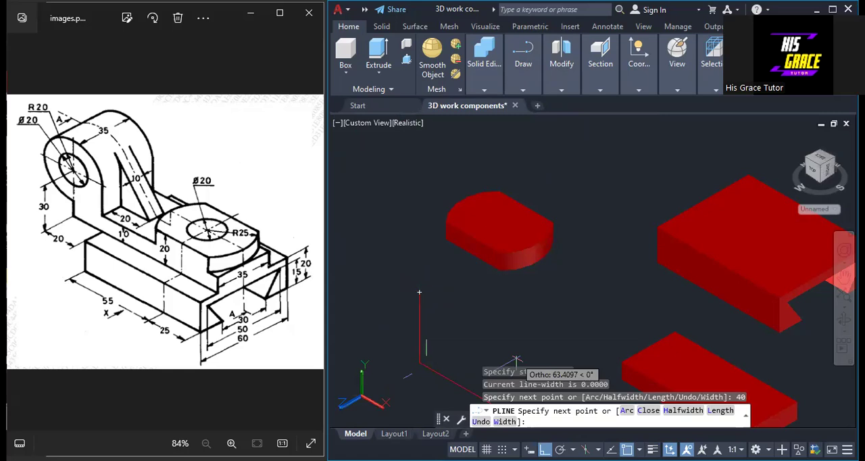
text(20)
key(Return)
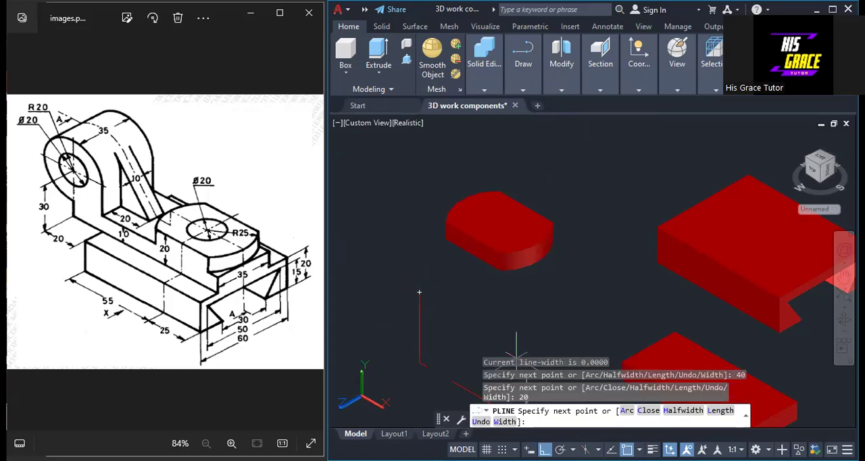
key(F8)
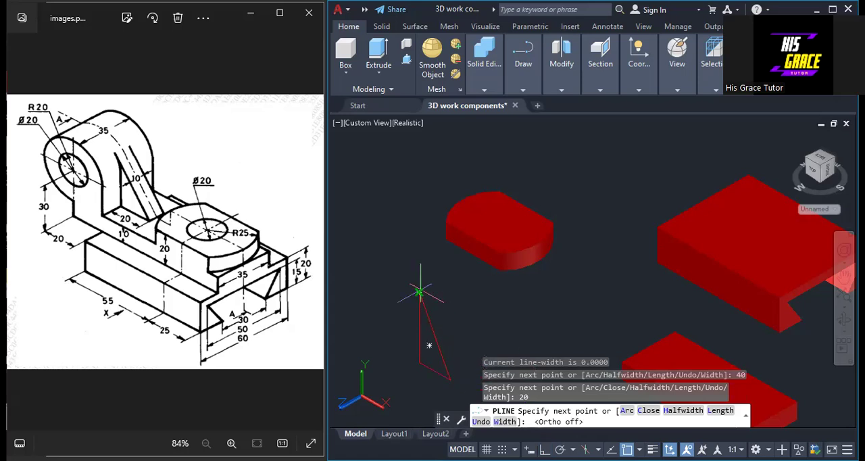
right_click(420, 292)
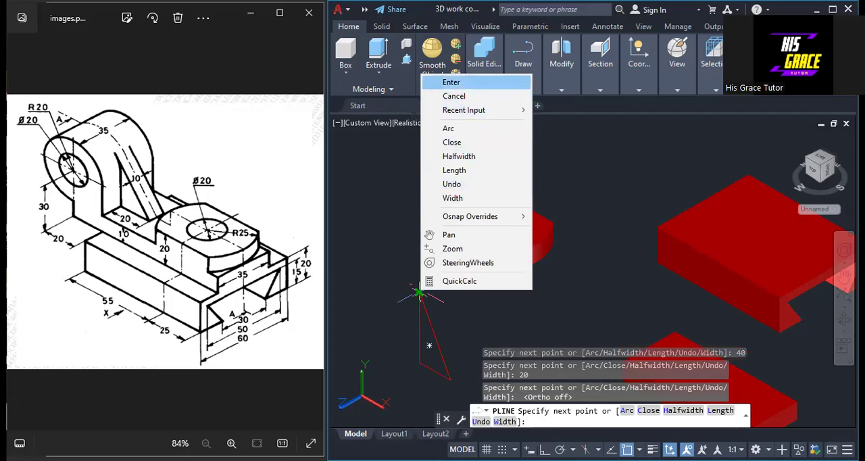
click(450, 81)
key(F8)
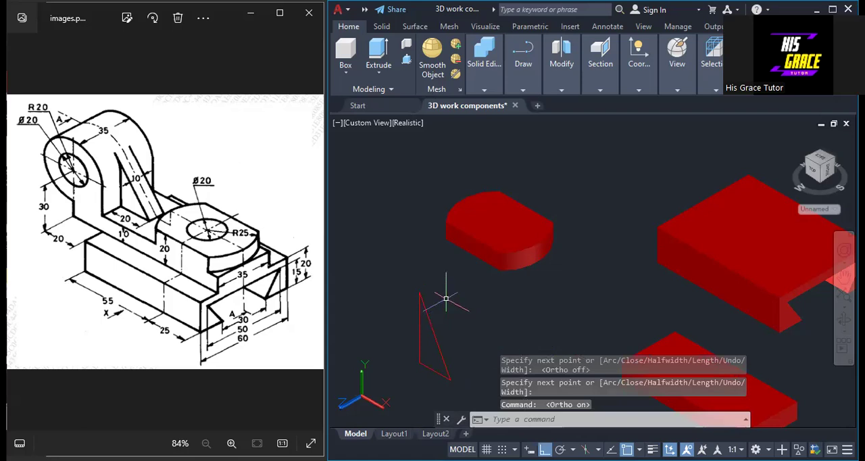
Extrude the triangular rib profile by 10
text(ex)
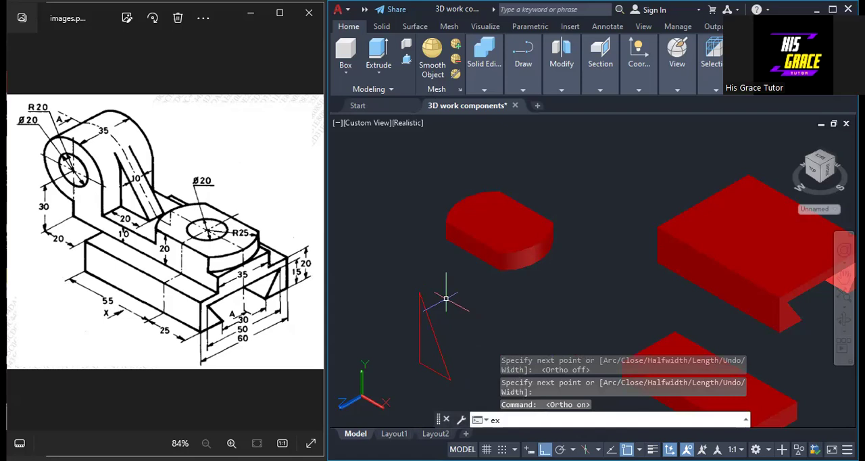
key(Return)
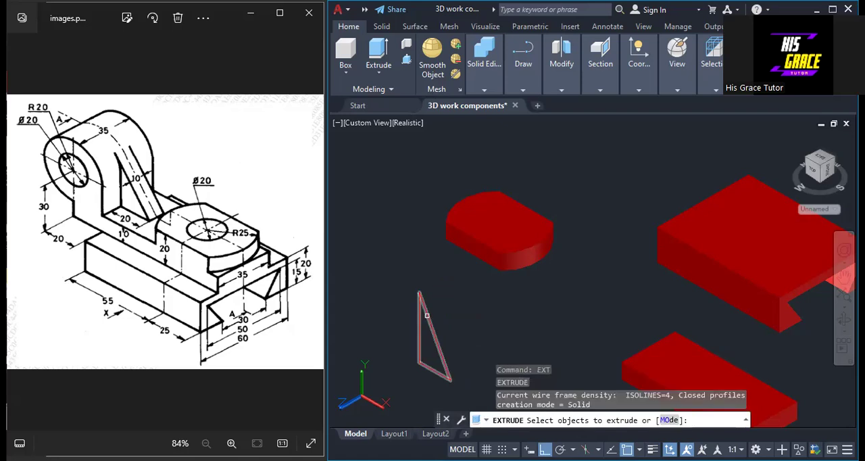
click(427, 315)
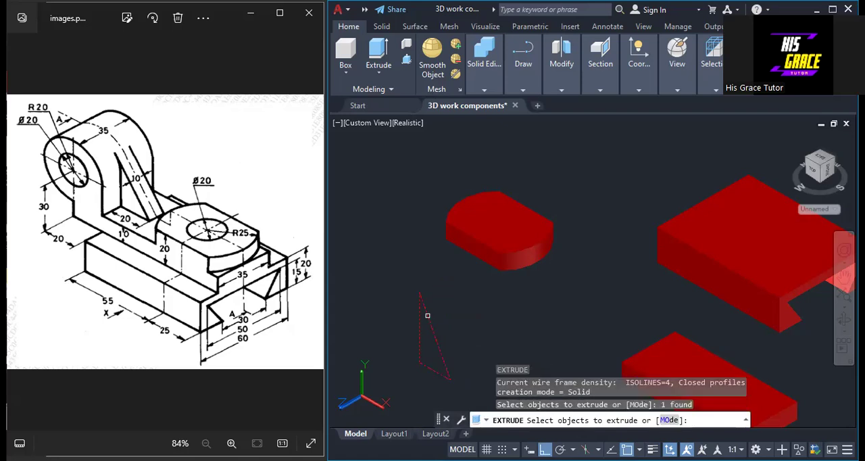
key(Return)
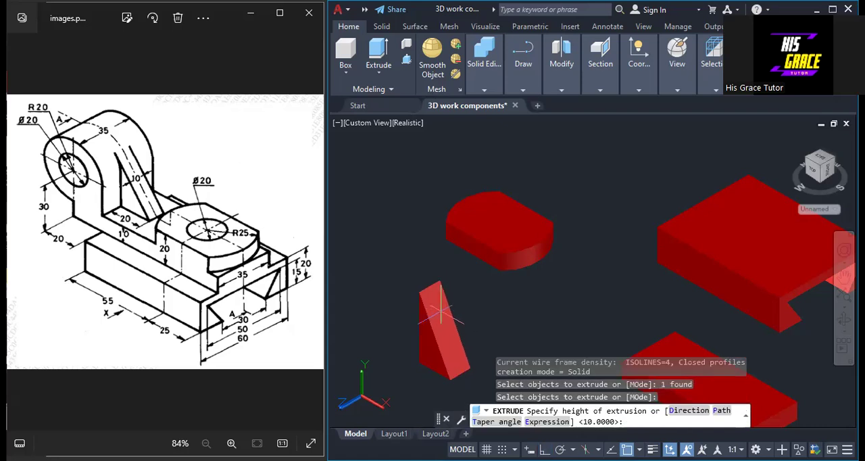
text(10)
key(Return)
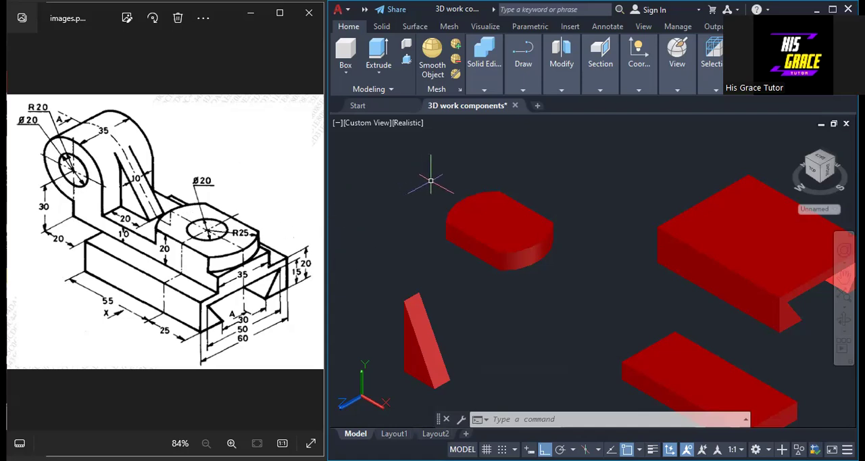
Draw an open polyline beside the triangular rib: 10 straight down, 20 along X, and 30 straight up
click(527, 91)
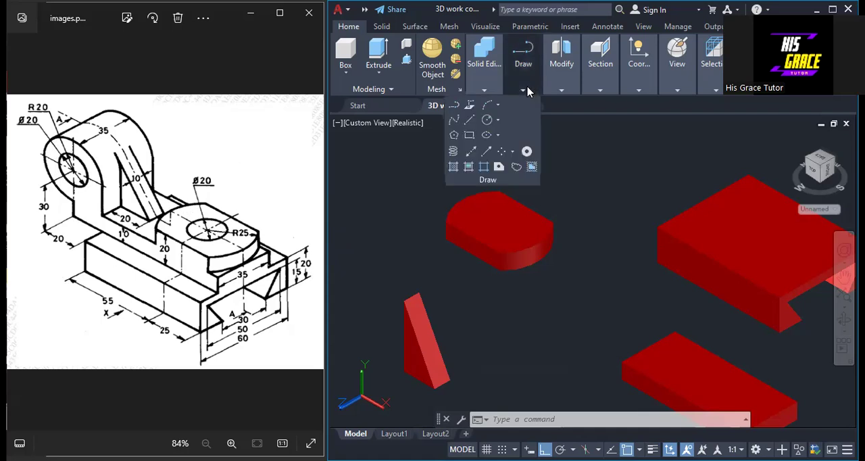
click(454, 108)
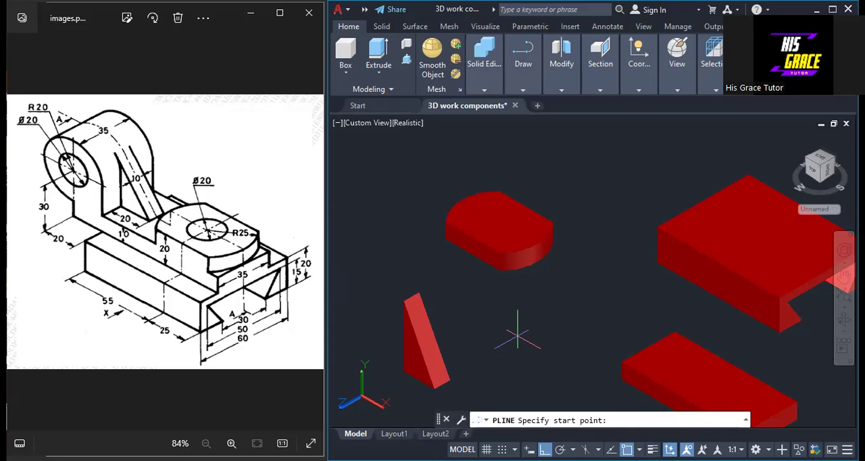
click(517, 331)
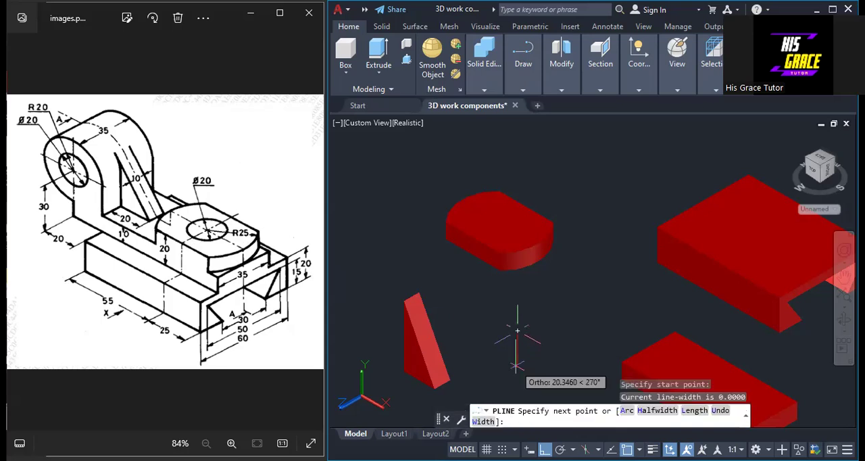
text(10)
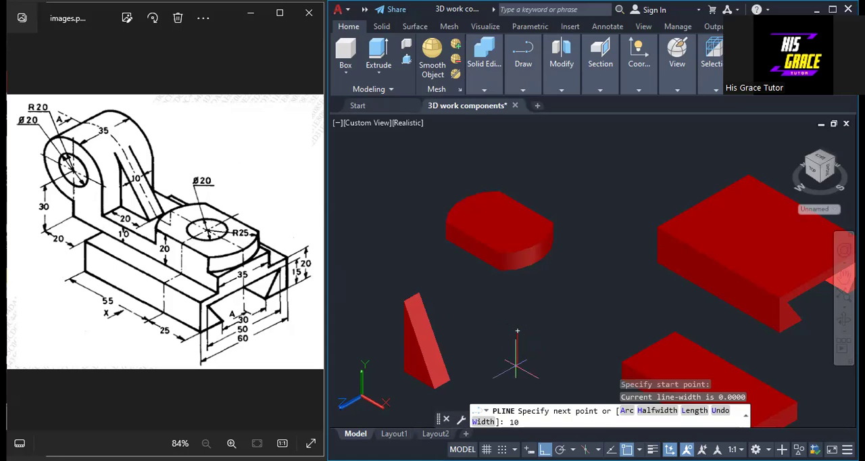
key(Return)
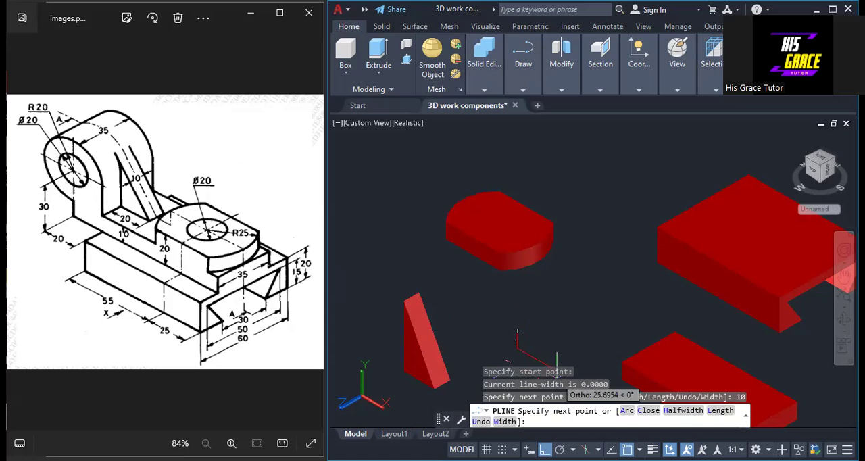
text(2)
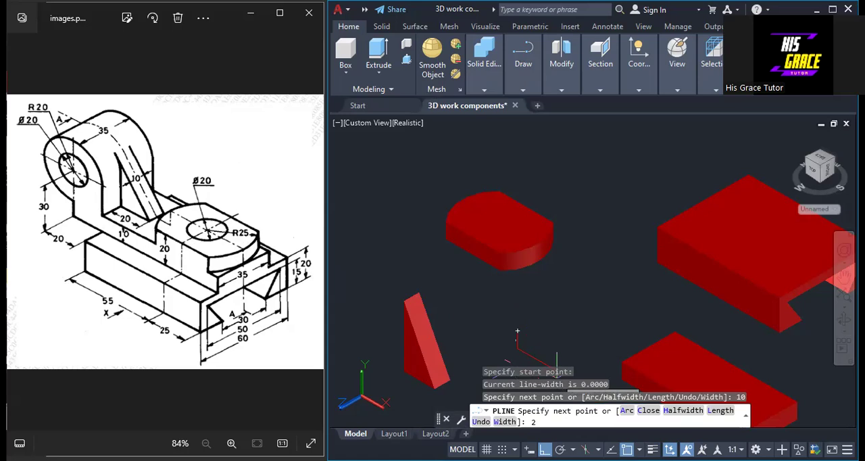
text(0)
key(Return)
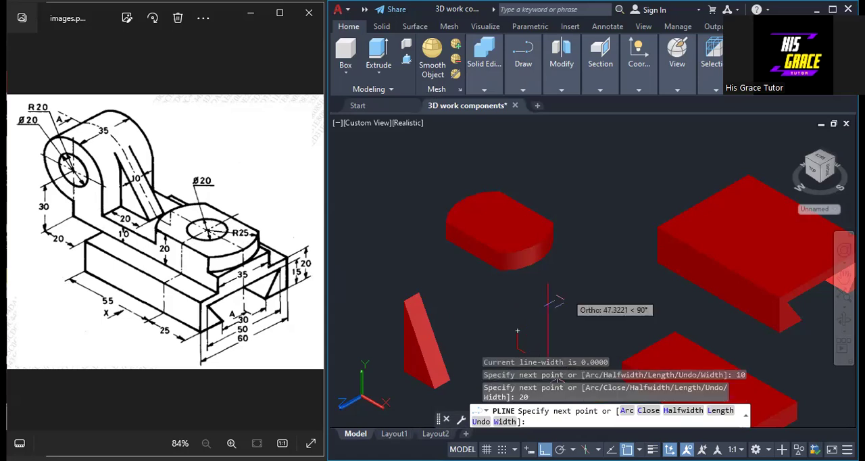
text(30)
key(Return)
key(Return)
click(584, 305)
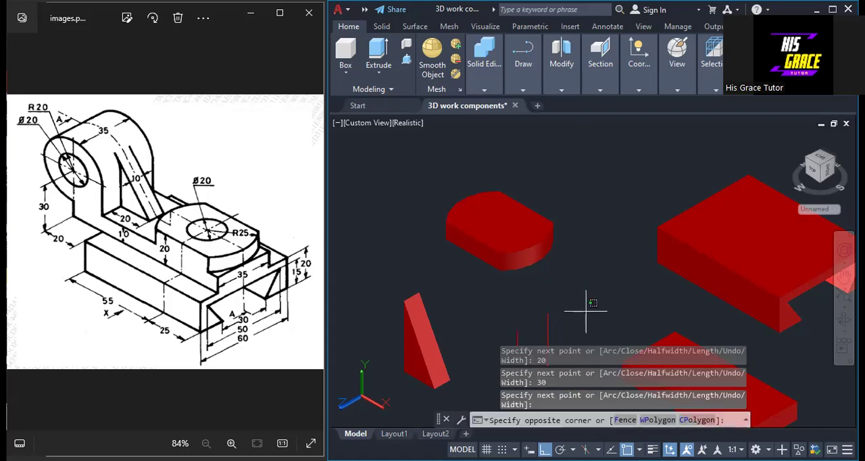
click(585, 304)
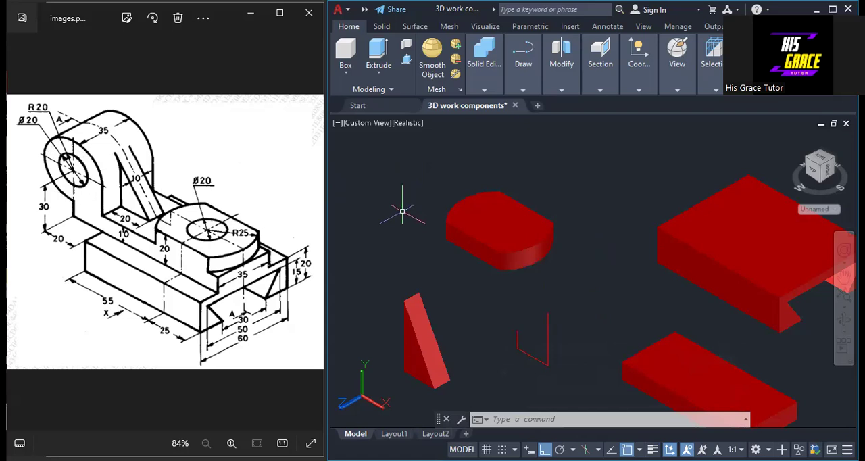
Draw a vertical construction line in the empty space above the triangular rib, beside the rounded boss
click(561, 91)
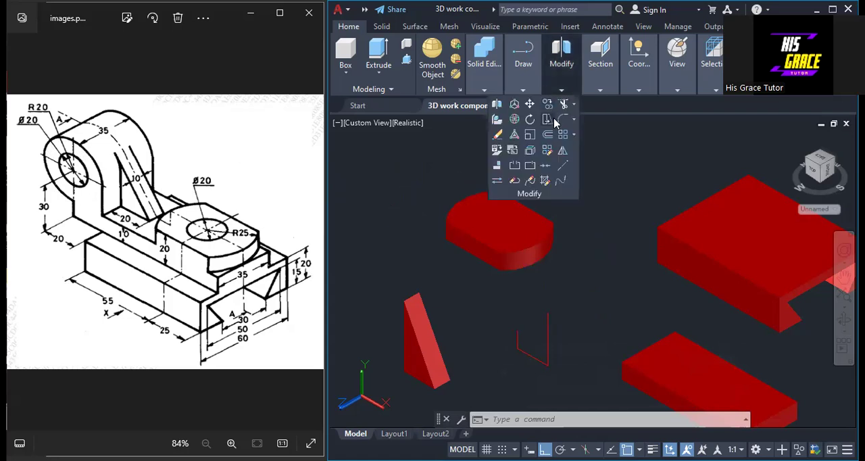
click(524, 92)
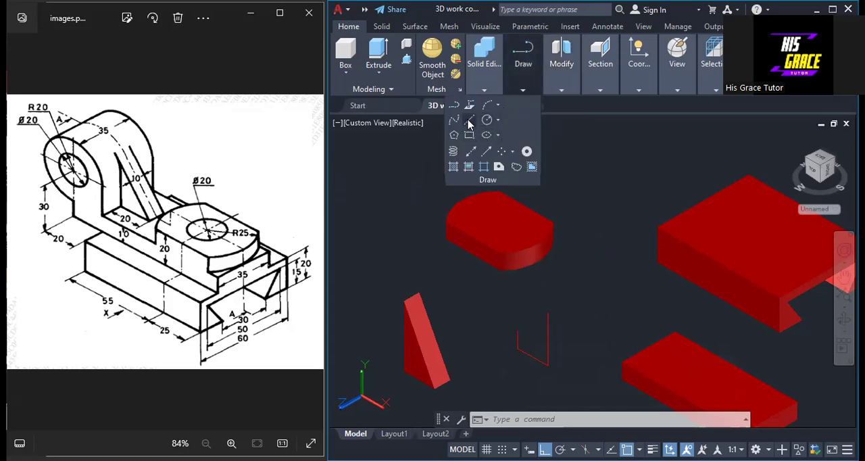
click(469, 120)
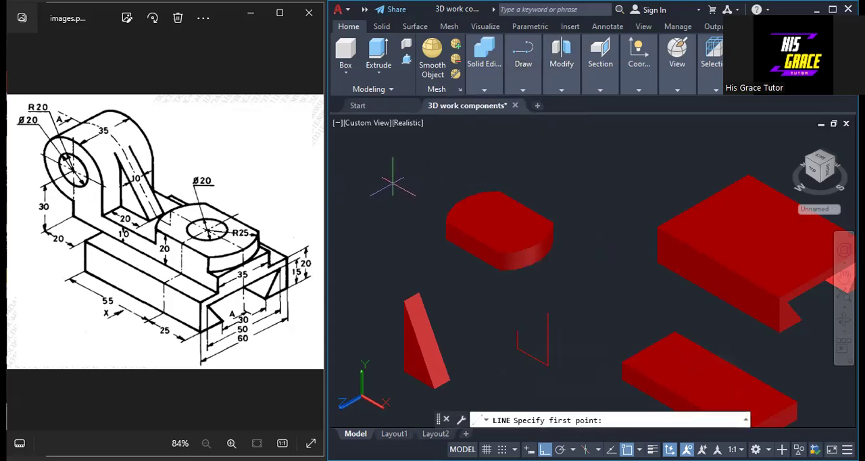
click(421, 265)
right_click(411, 266)
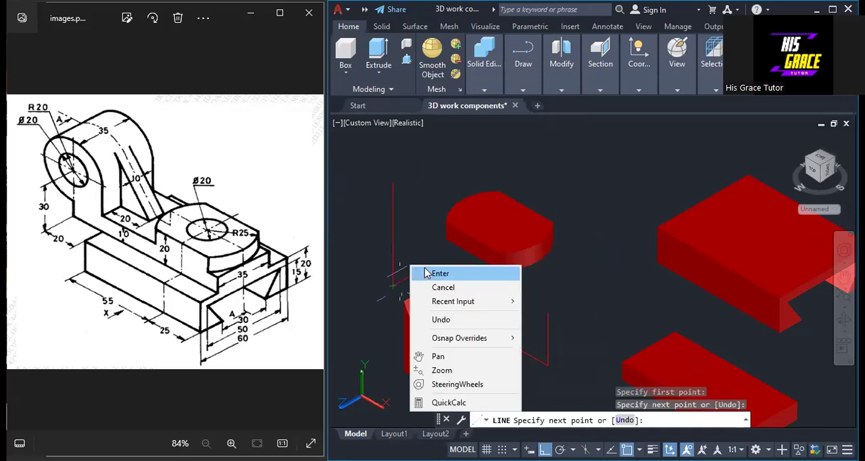
click(433, 273)
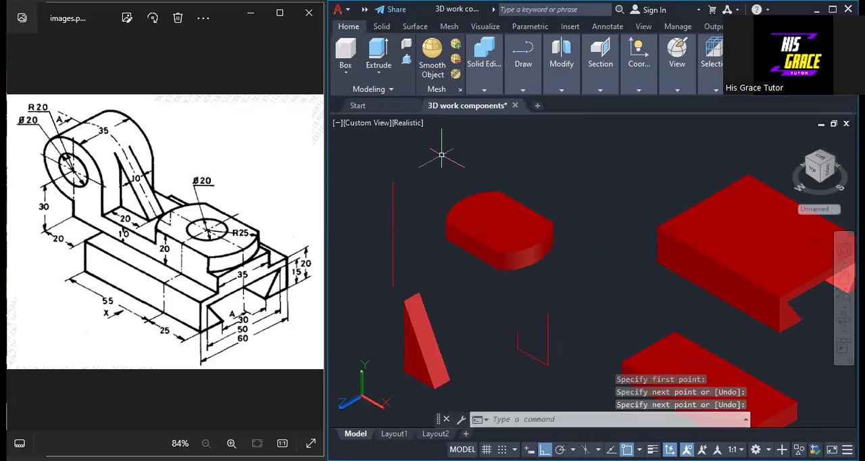
Draw a second construction line along the X direction, crossing the vertical line near its middle
right_click(471, 158)
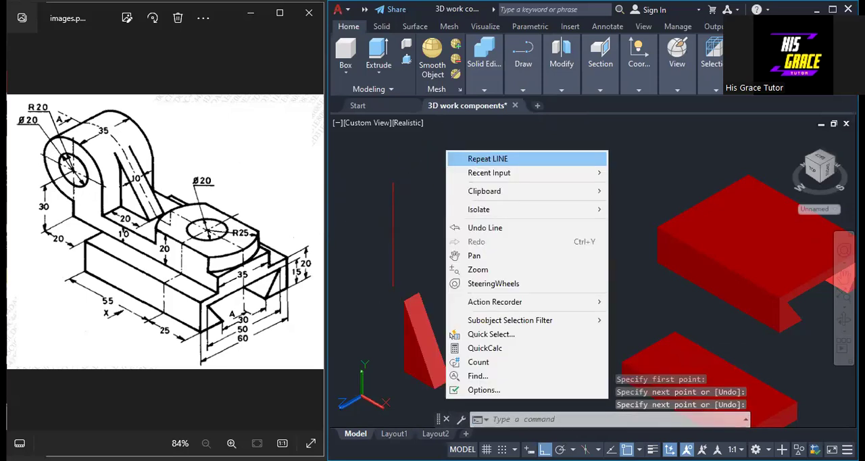
click(487, 158)
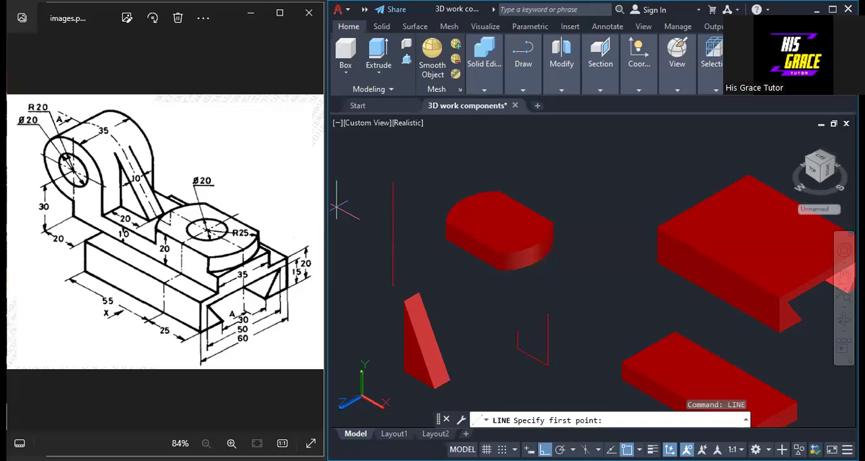
click(336, 207)
click(446, 265)
right_click(445, 265)
click(455, 270)
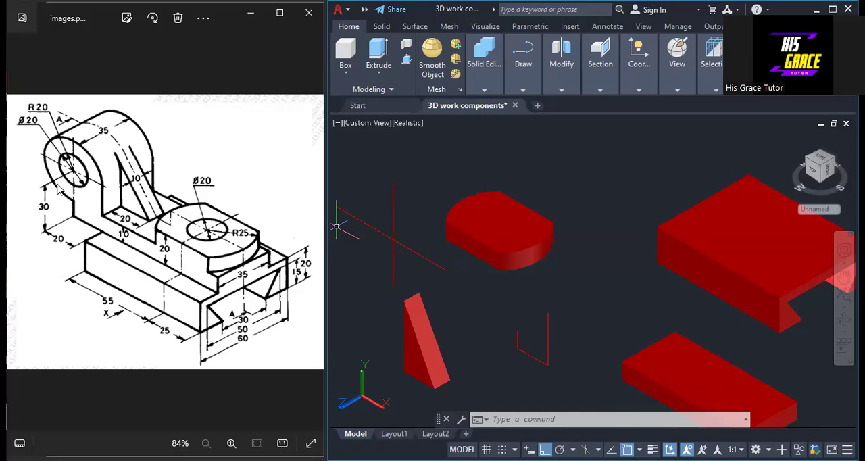
Draw a circle of radius 20 centred on the intersection of the two construction lines
click(524, 90)
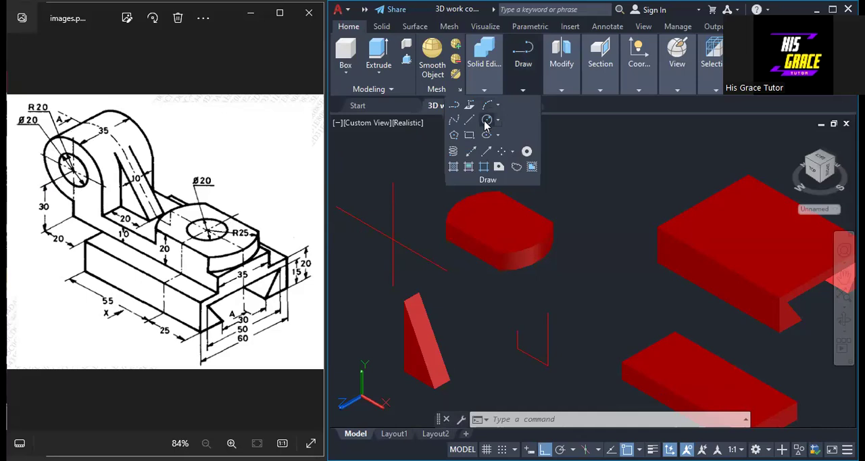
click(485, 121)
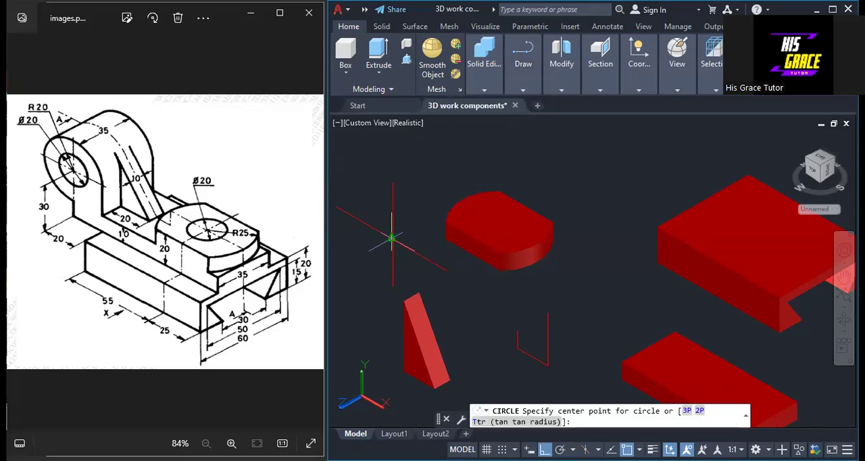
click(392, 237)
text(20)
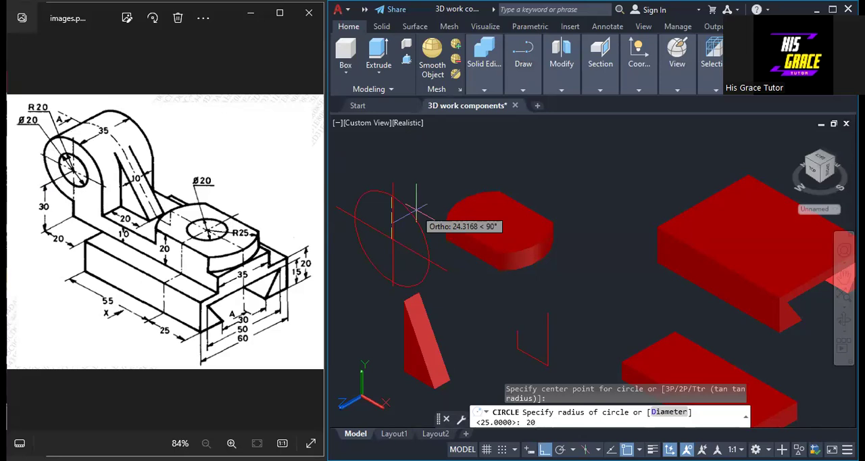
key(Return)
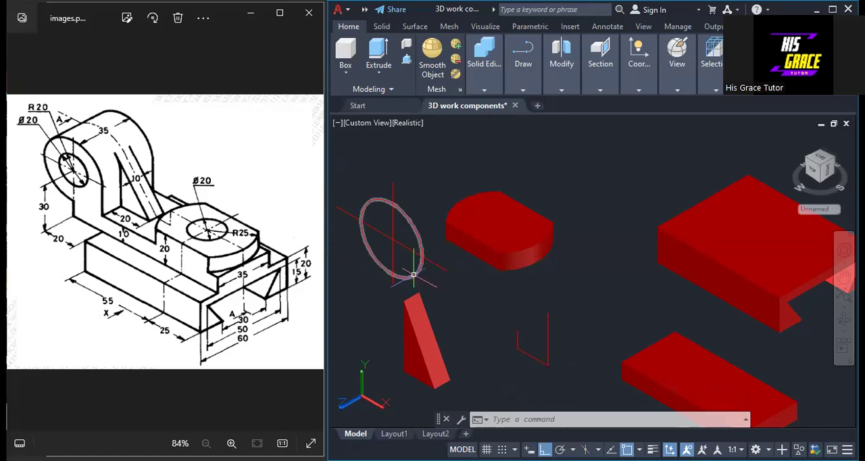
Trim away the circle's lower quarter between the vertical line and the X-direction line, on the rib side
click(562, 90)
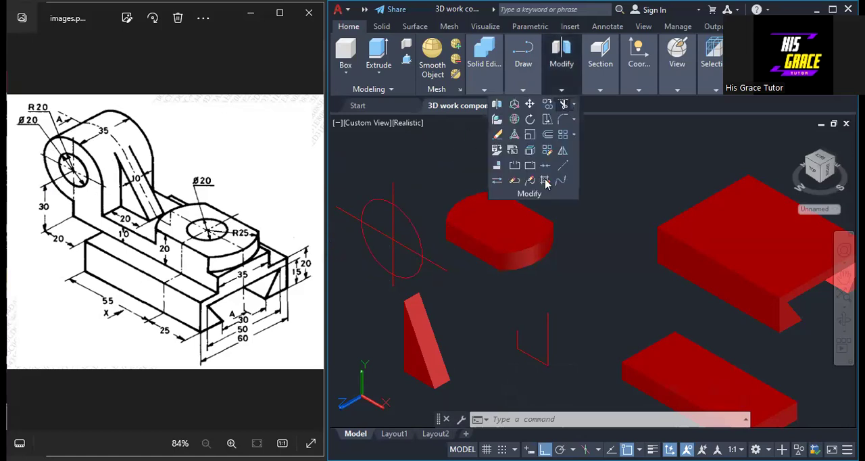
click(564, 104)
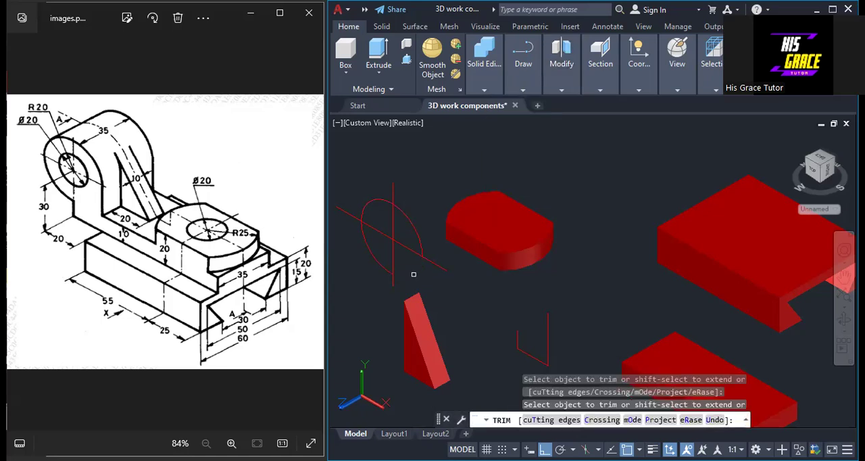
right_click(442, 179)
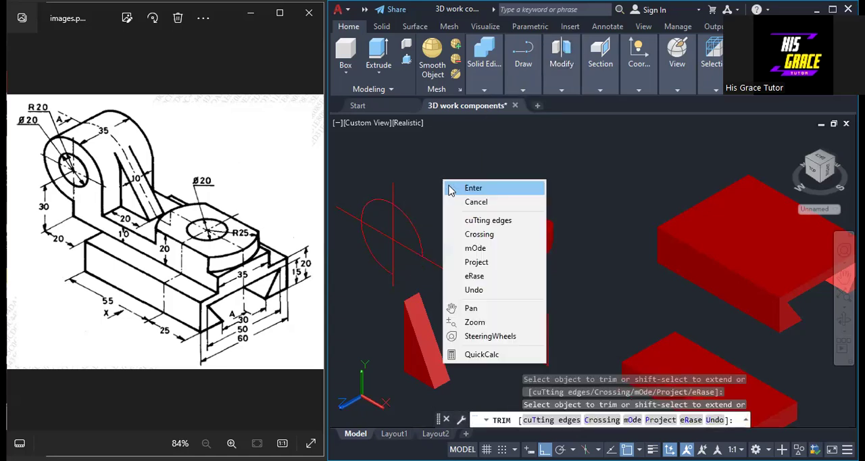
click(460, 187)
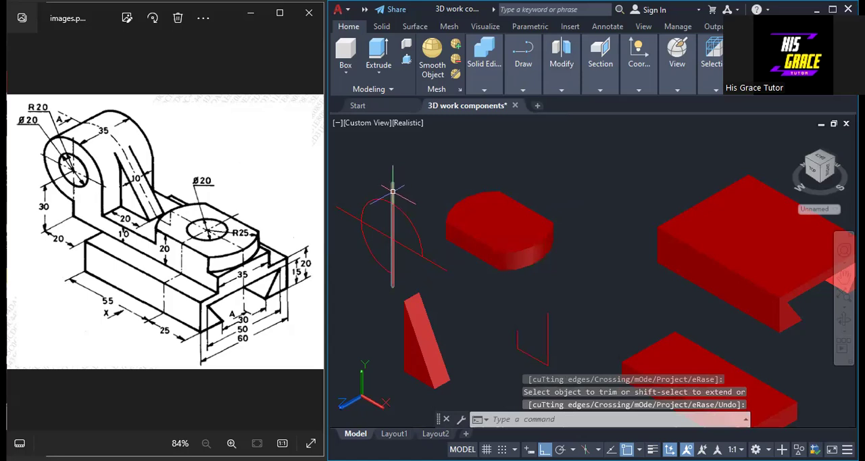
Erase the two crossing construction lines, keeping the trimmed arc
click(421, 255)
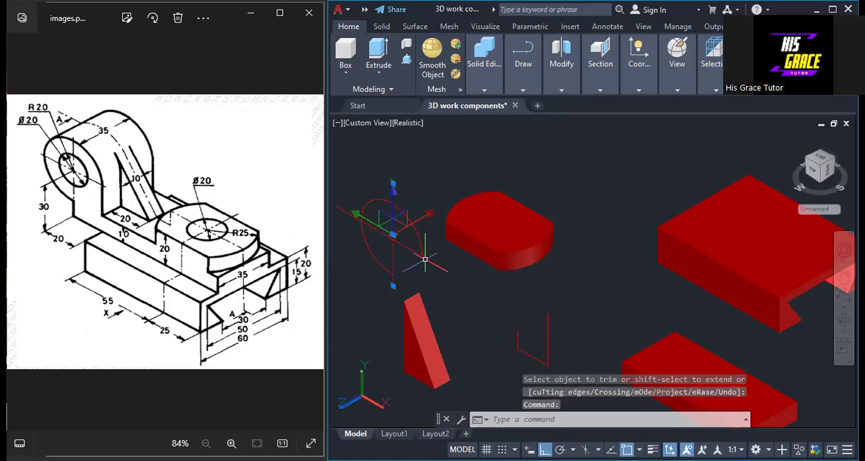
click(425, 257)
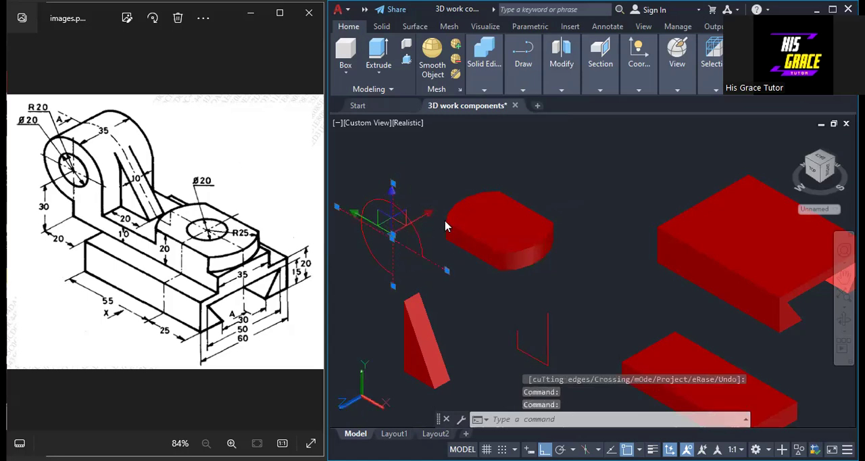
key(Delete)
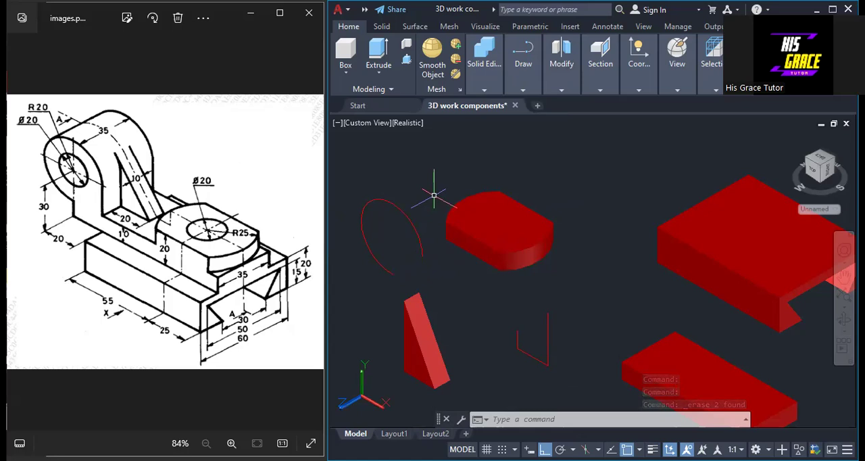
Move the three-quarter arc by its lower endpoint onto the start of the open polyline's 10 long segment
text(MOVE)
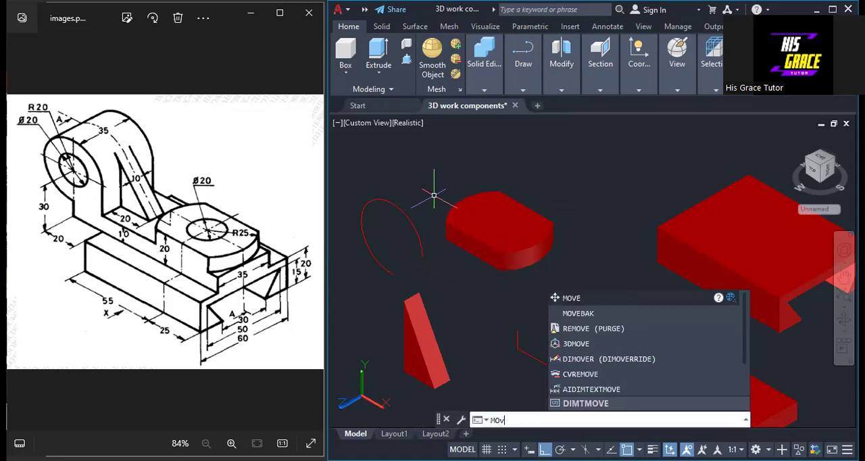
key(Return)
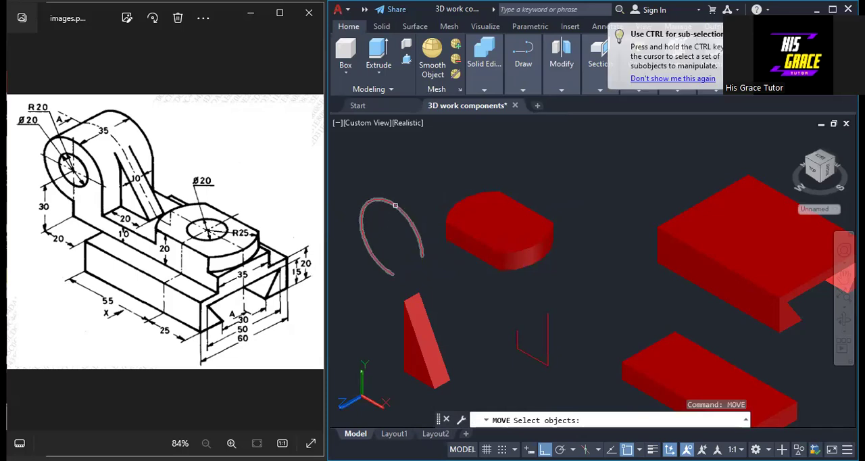
click(395, 204)
key(Return)
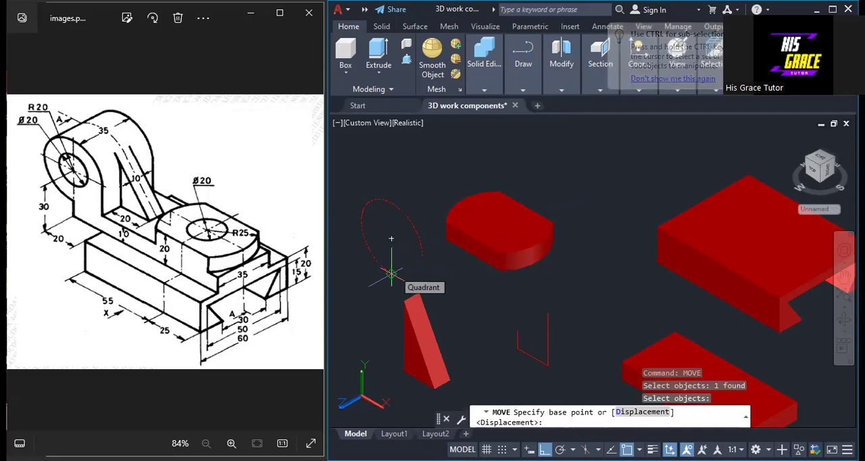
click(390, 238)
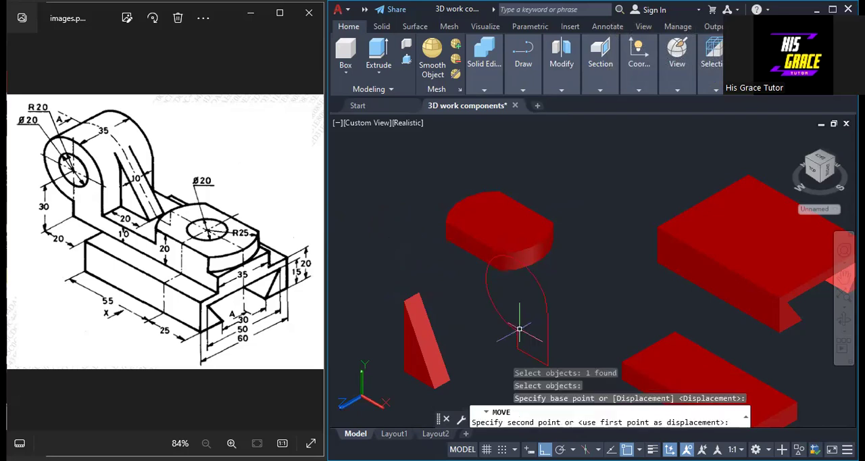
click(546, 305)
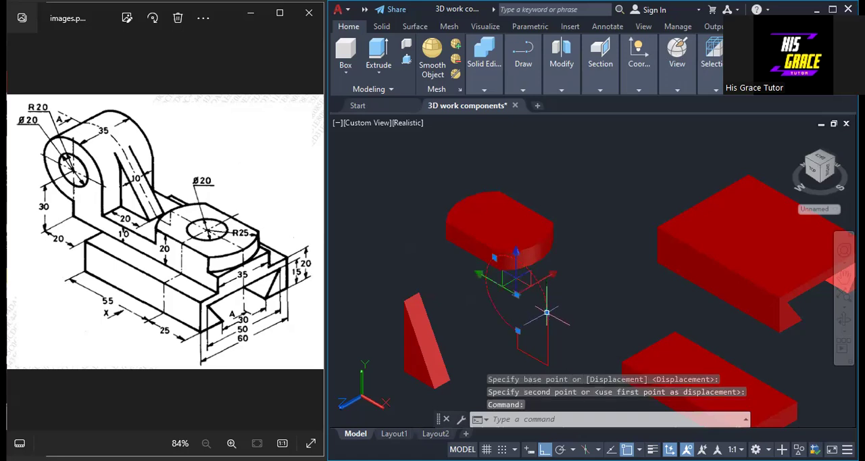
click(546, 312)
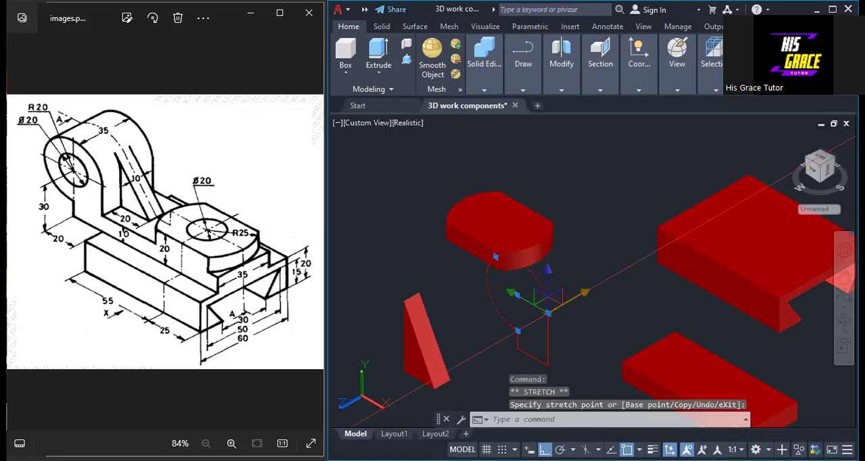
right_click(557, 308)
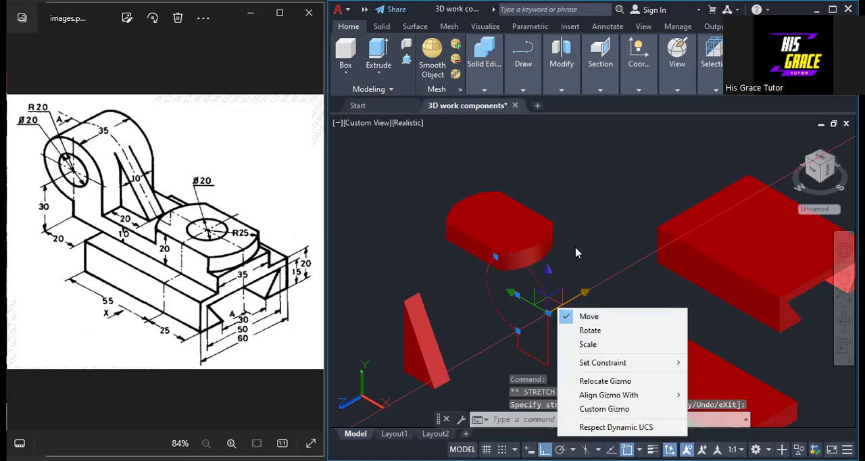
click(548, 312)
right_click(548, 313)
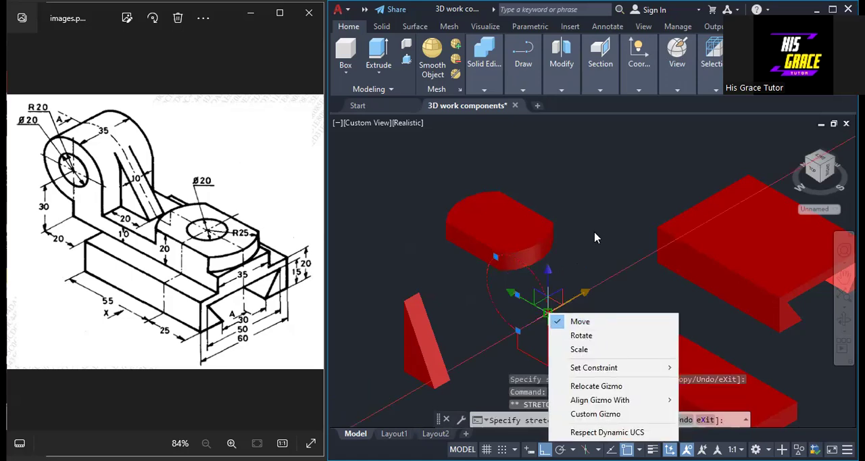
key(Escape)
key(Escape)
key(Escape)
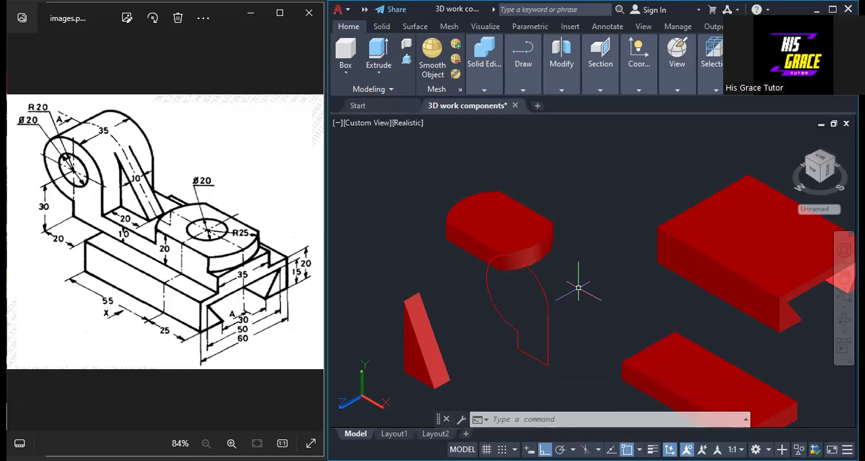
Join the three-quarter arc and the open polyline into one closed lug profile
text(Jo)
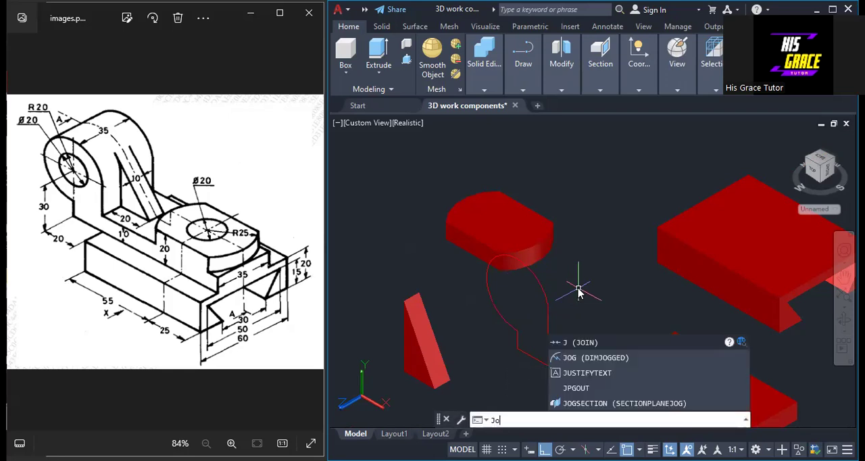
text(i)
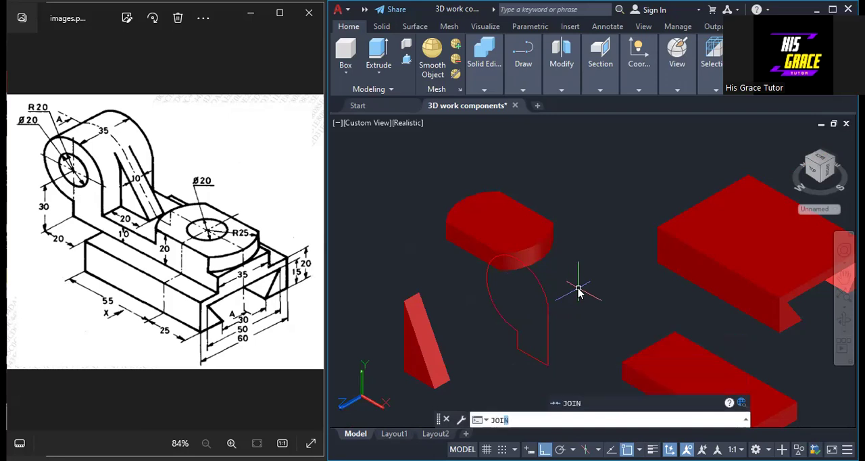
key(Return)
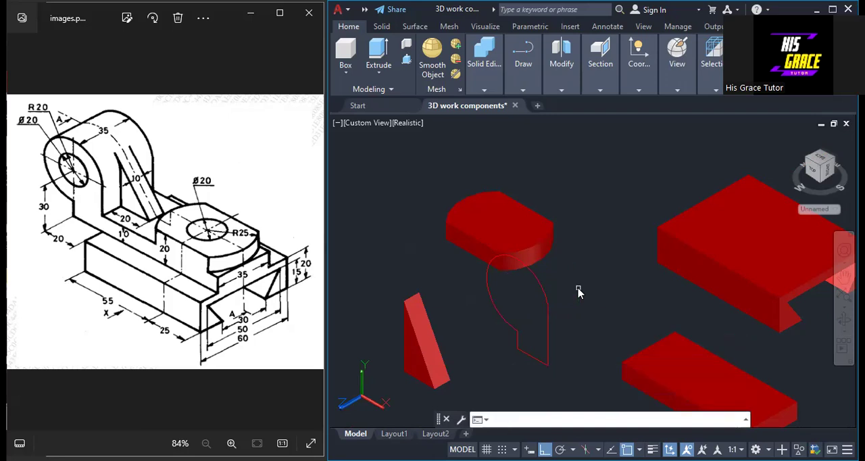
click(539, 281)
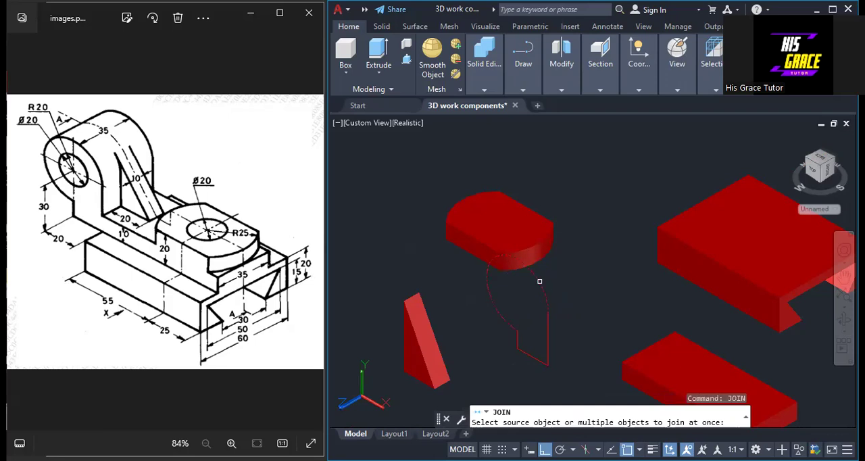
click(548, 325)
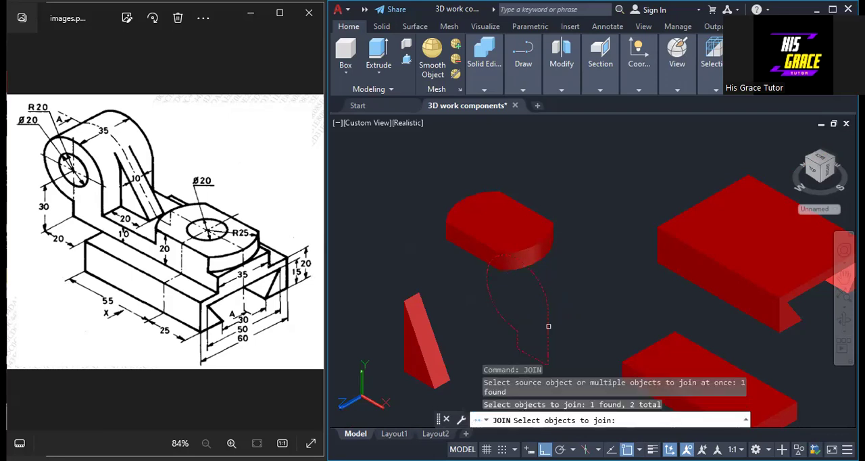
key(Return)
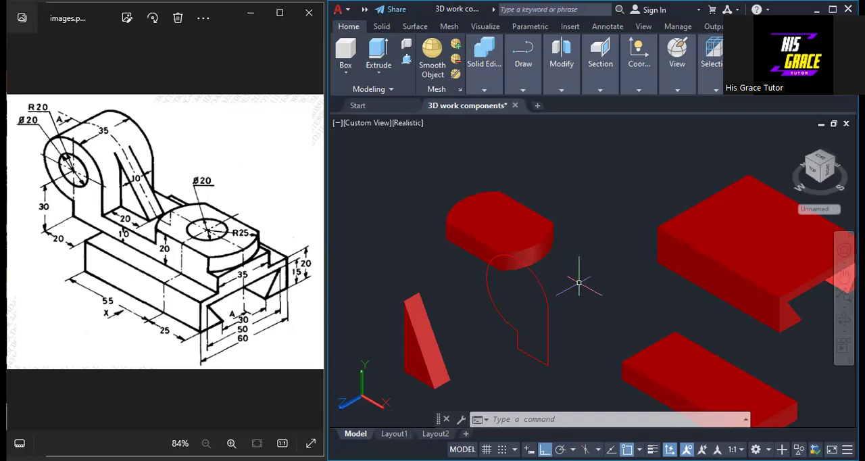
Extrude the closed lug profile 35 into a solid, toward the triangular rib
text(ex)
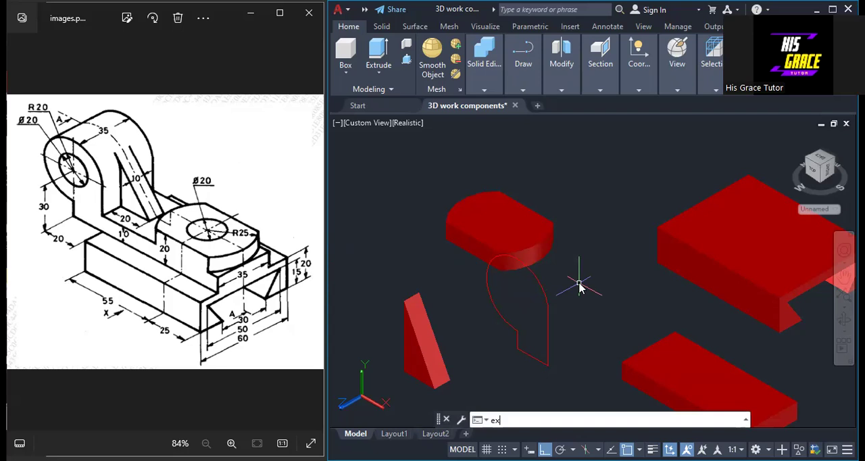
key(Return)
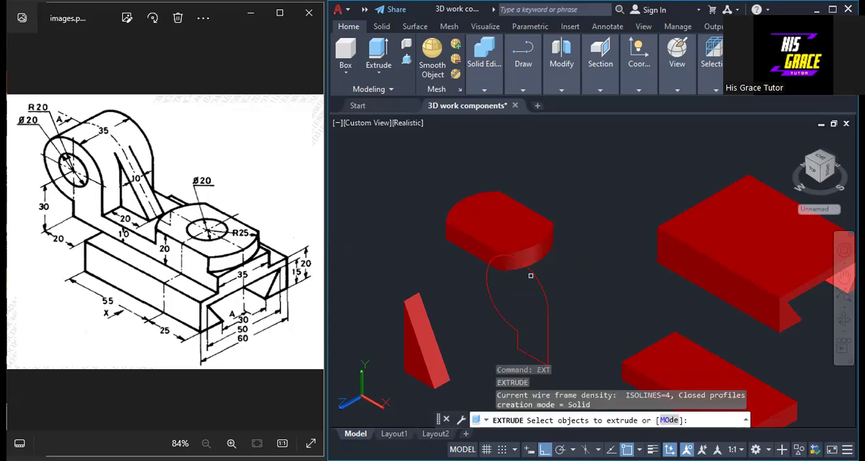
click(532, 271)
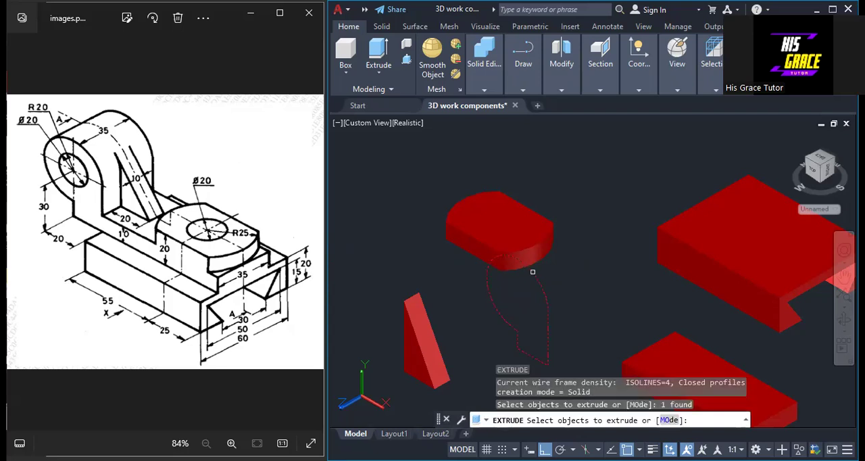
key(Return)
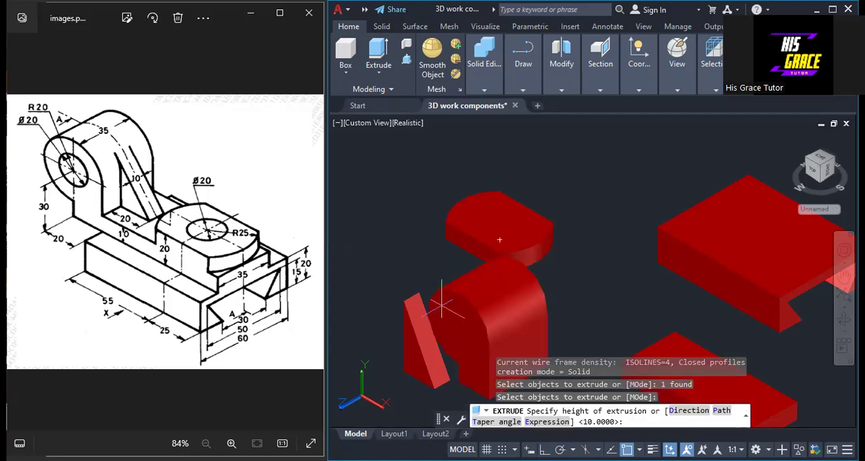
text(35)
key(Return)
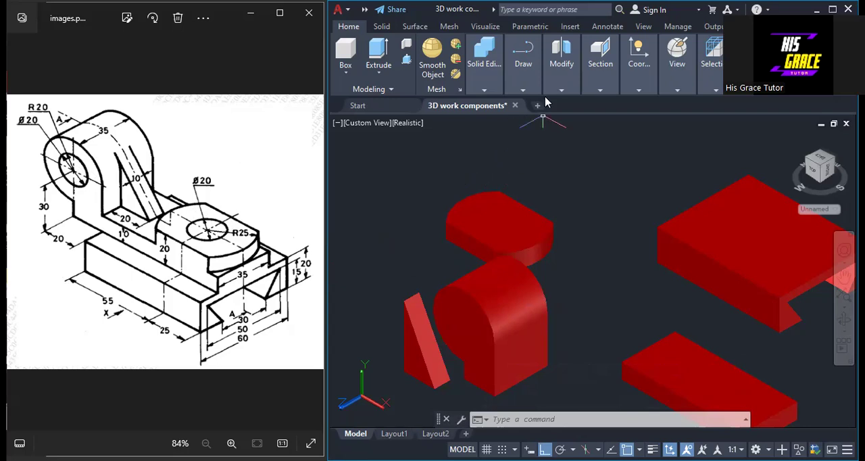
Draw a circle of radius 10 in the empty space beside the rounded boss plate
click(524, 89)
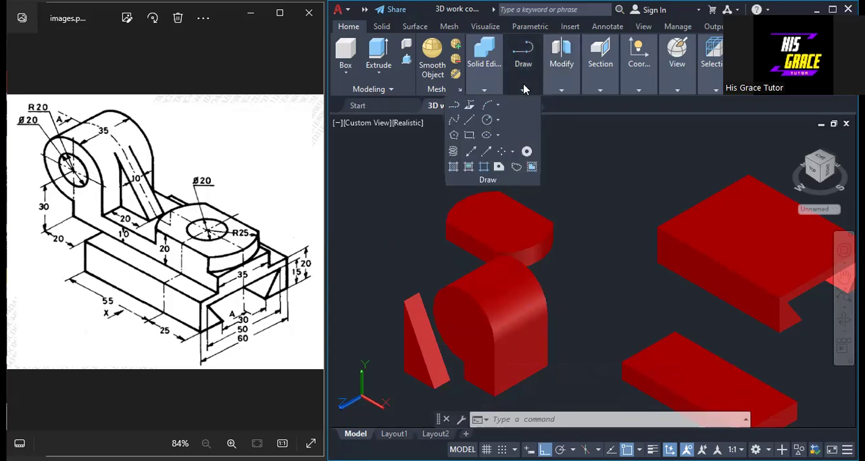
click(491, 91)
click(485, 120)
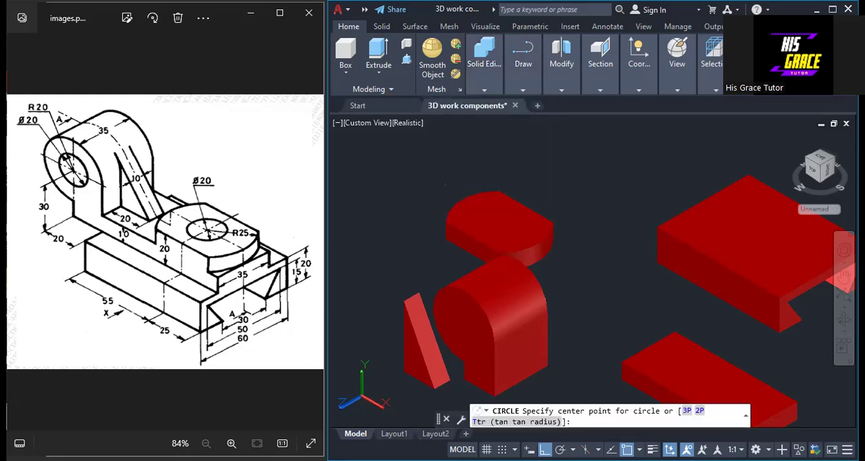
click(371, 226)
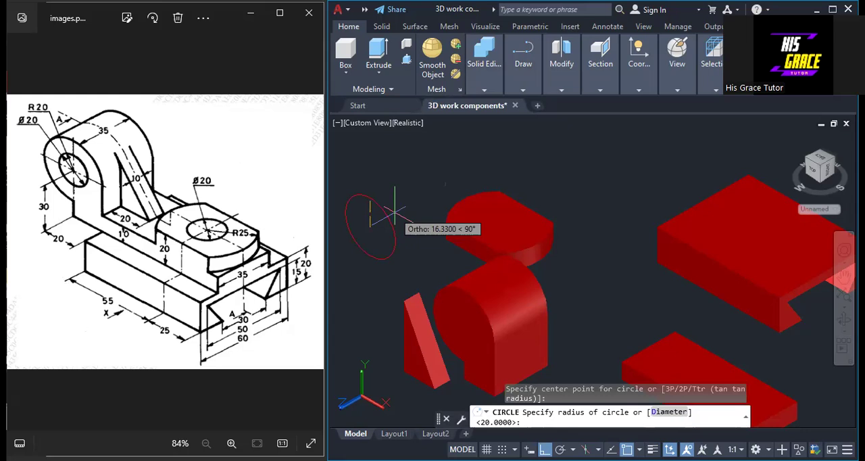
text(10)
key(Return)
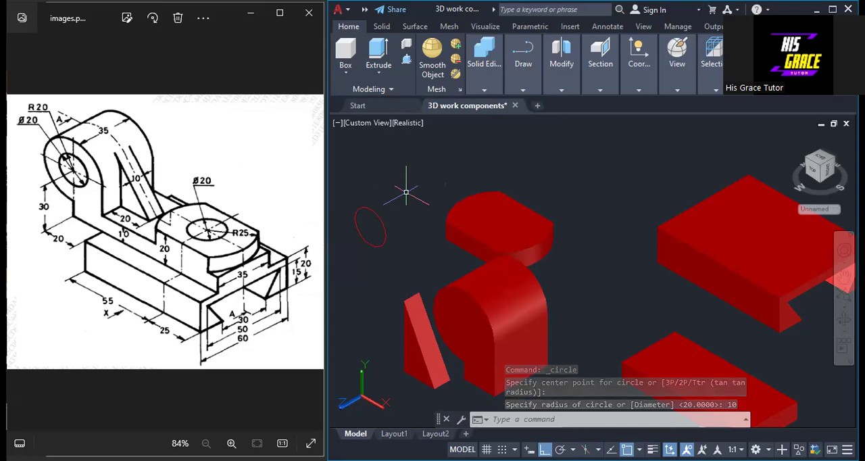
Extrude the radius 10 circle 35 into a cylinder for the lug's hole
text(ext)
key(Return)
click(368, 208)
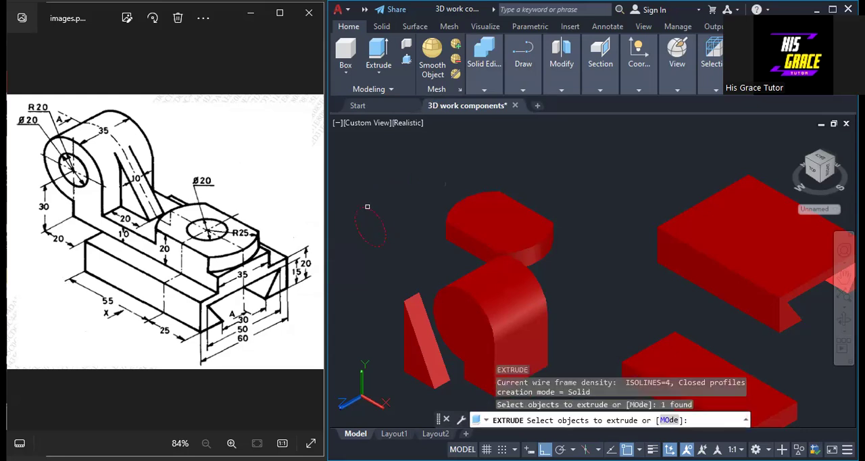
right_click(368, 209)
click(397, 215)
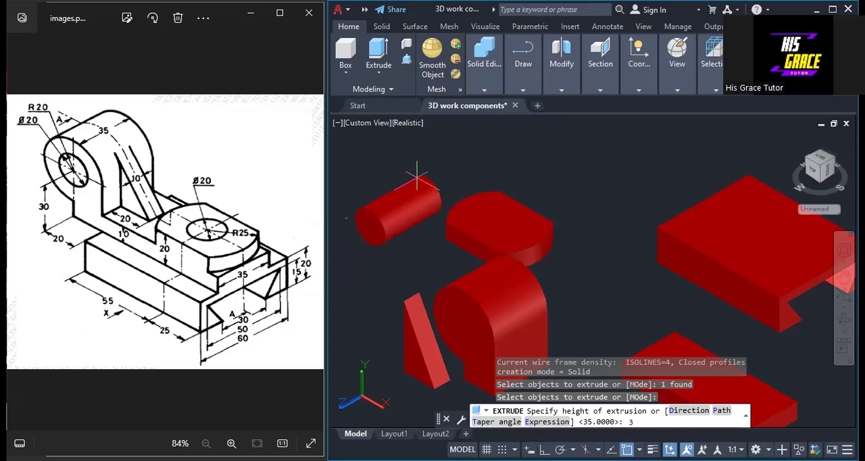
text(35)
key(Return)
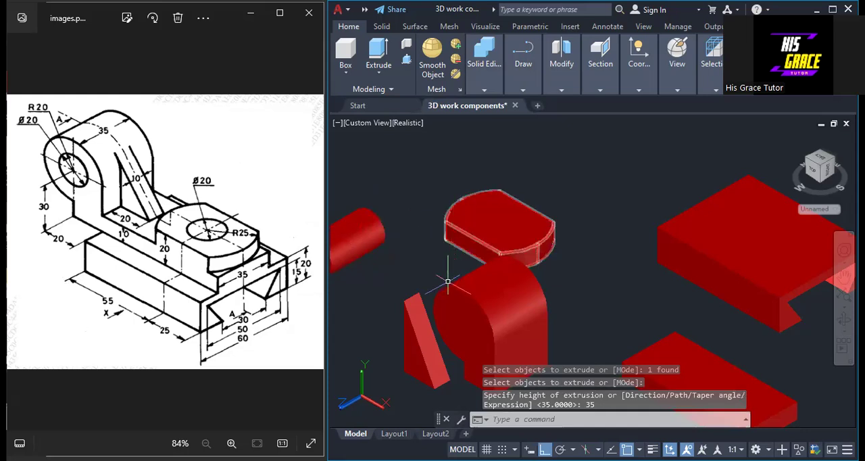
Set the visual style to 2D Wireframe and maximize the drawing program's window
click(675, 90)
click(673, 105)
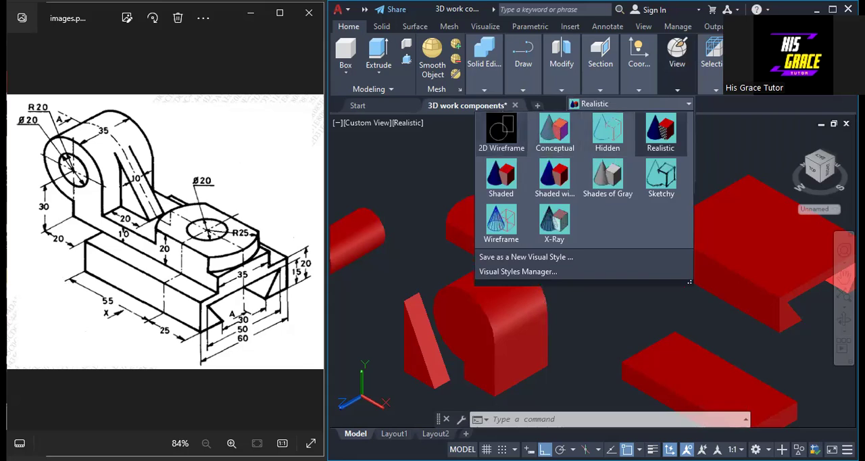
click(520, 133)
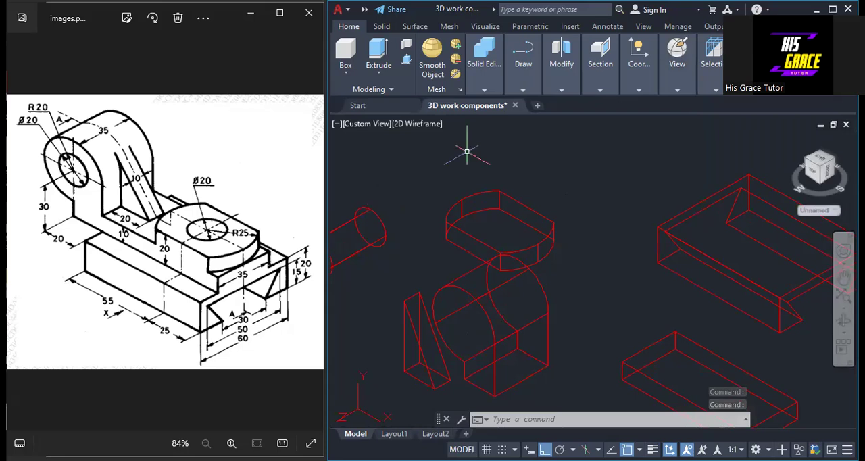
click(832, 10)
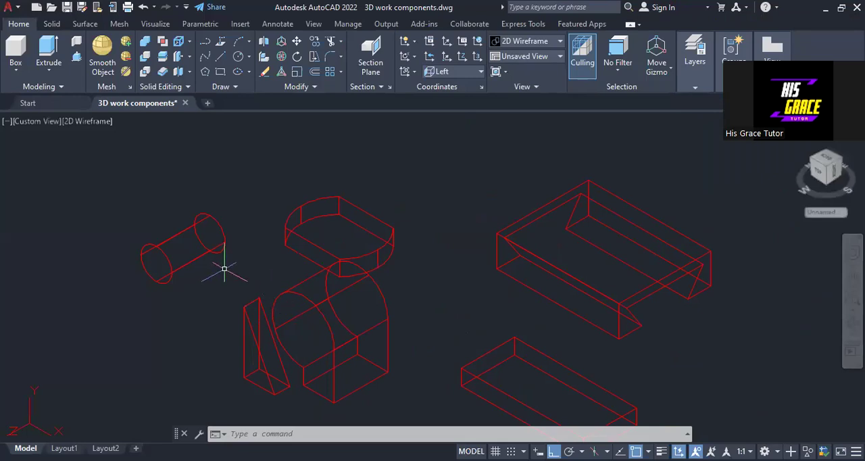
Move the cylinder by the centre of its front end onto the centre of the lug's front arc
text(MOVE Select objects:)
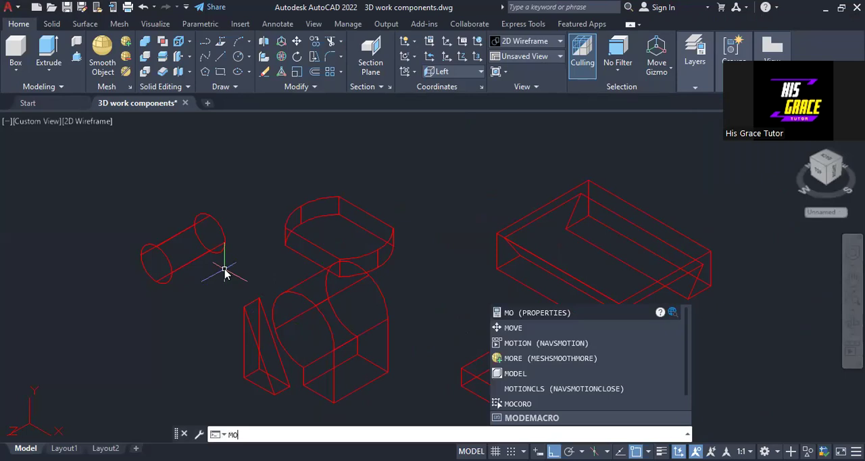
click(508, 330)
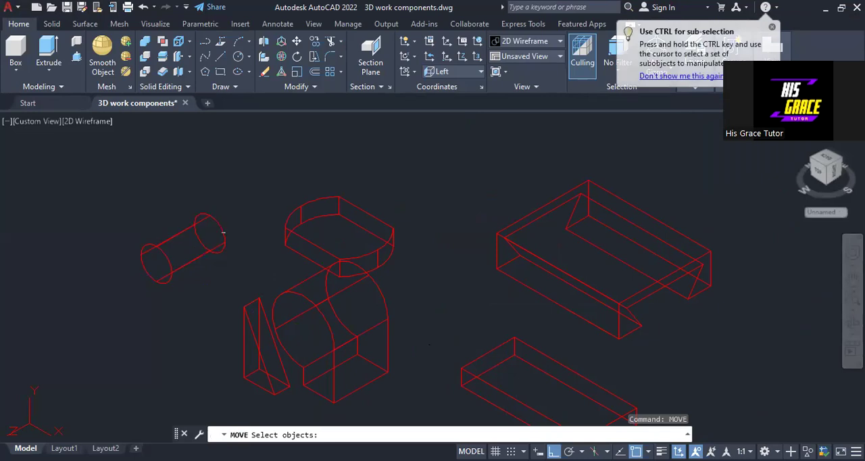
click(222, 233)
key(Return)
click(156, 263)
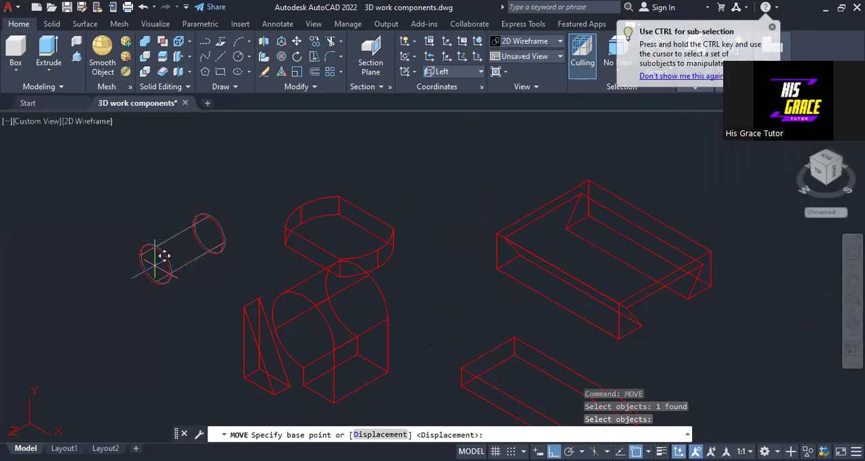
click(156, 263)
click(304, 330)
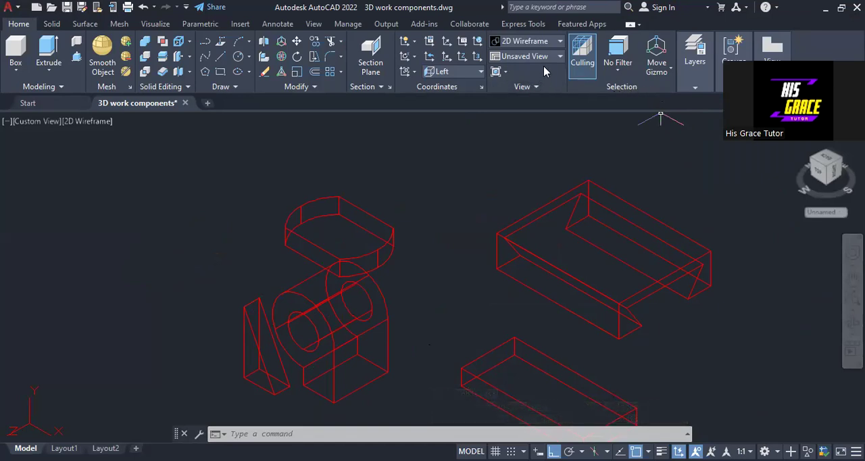
Set the visual style to Realistic to shade the solids
click(541, 42)
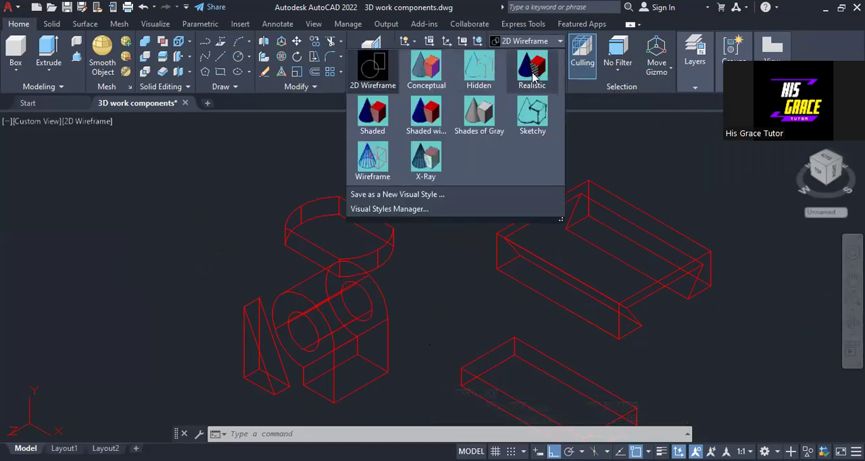
click(533, 75)
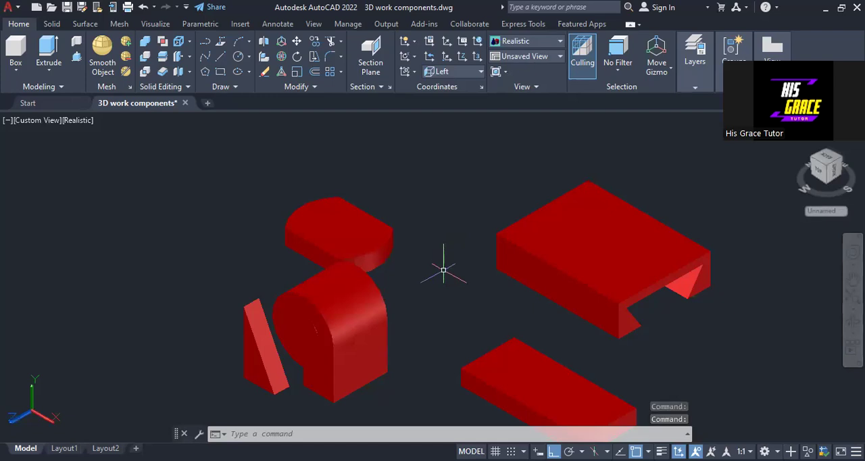
Try to subtract the radius 10 cylinder from the rounded lug
click(145, 57)
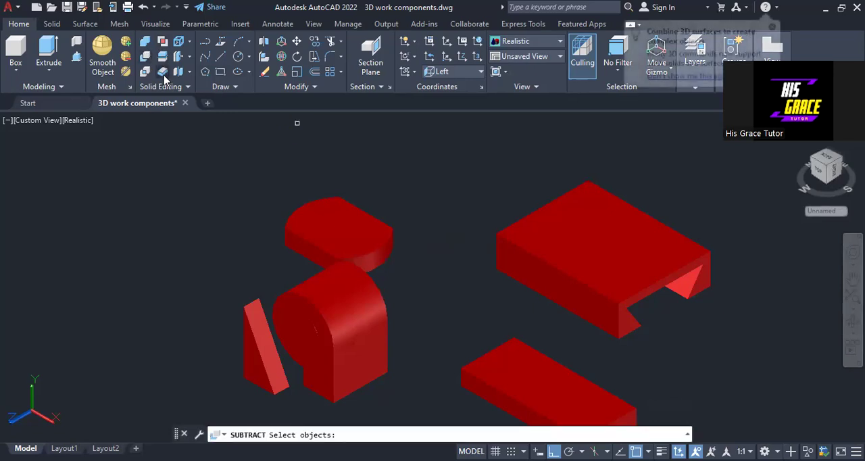
click(325, 284)
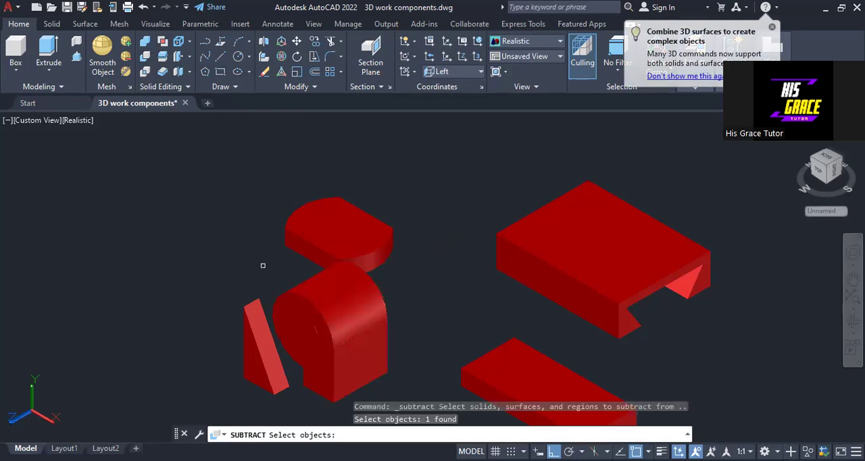
key(Return)
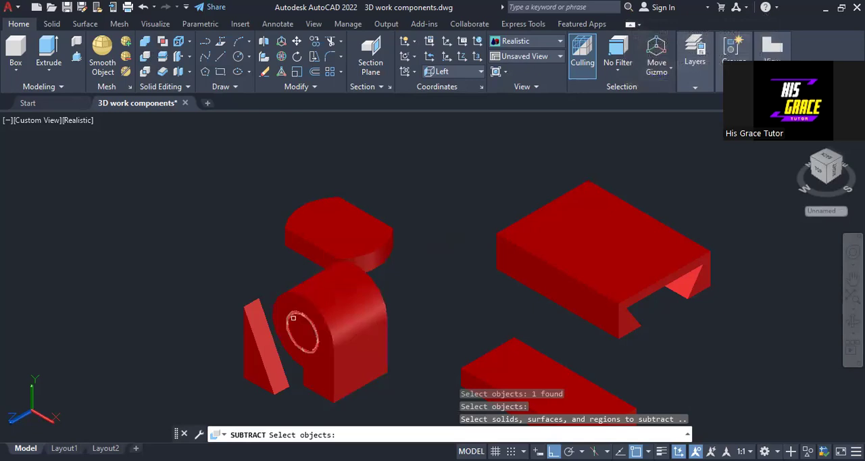
click(297, 319)
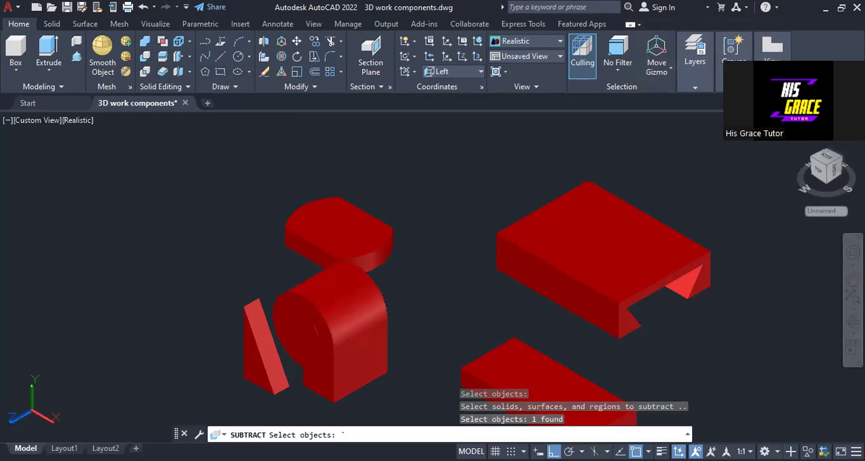
key(Return)
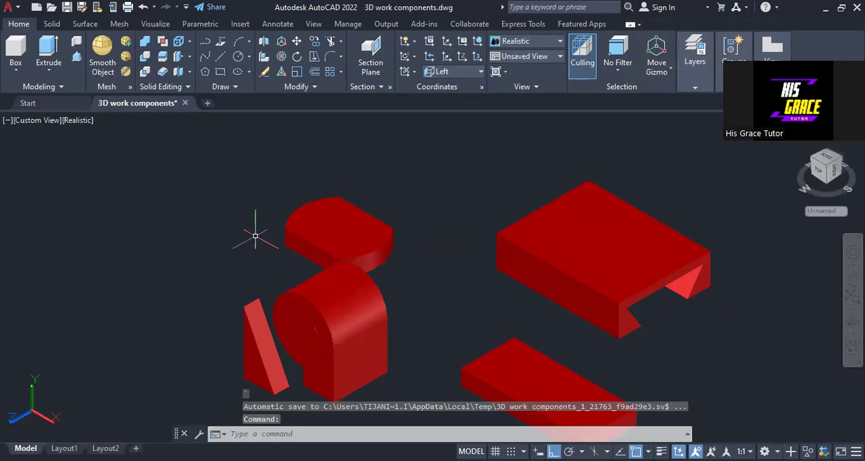
Cut the through hole in the rounded lug by subtracting the cylinder placed at its arc centre
key(Return)
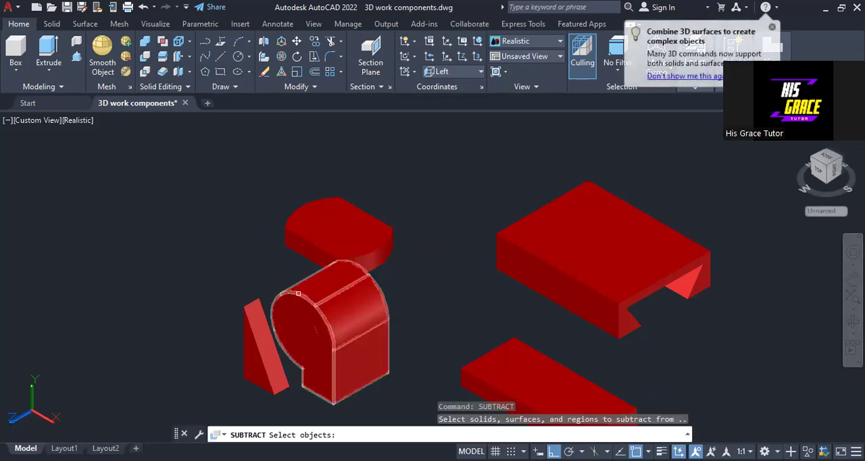
click(298, 293)
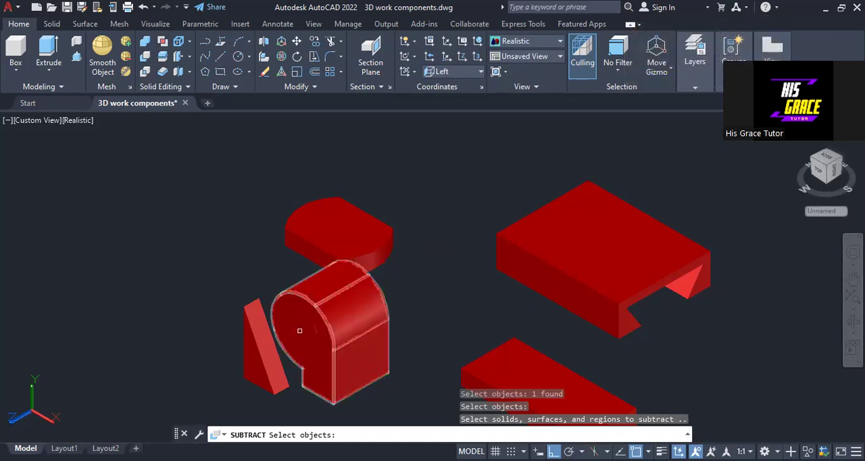
click(299, 331)
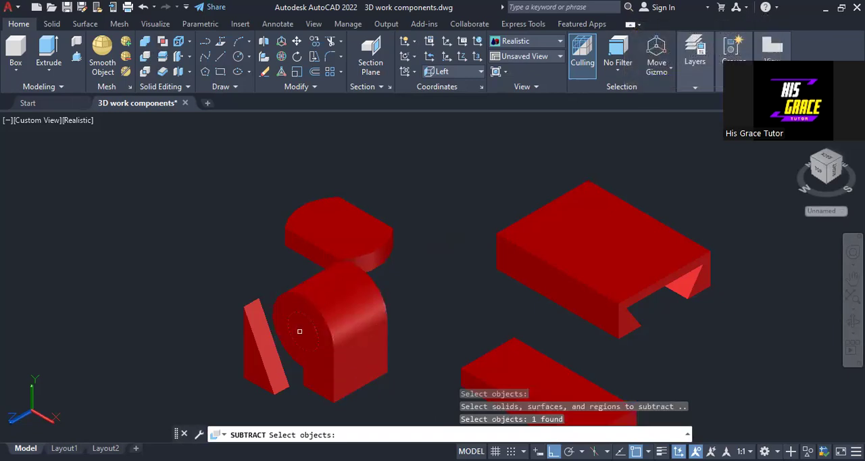
key(Return)
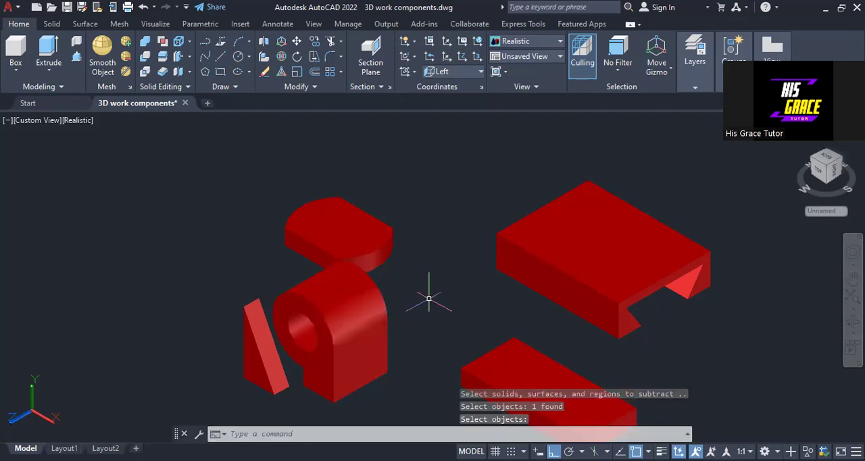
middle_drag(710, 338, 693, 315)
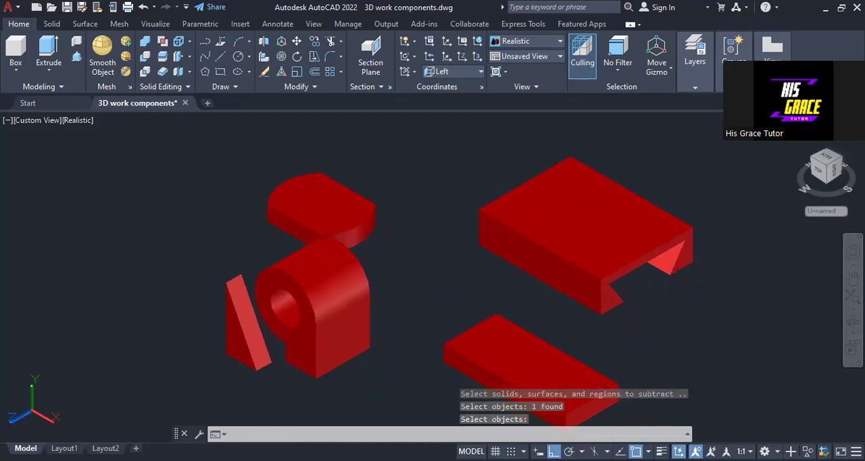
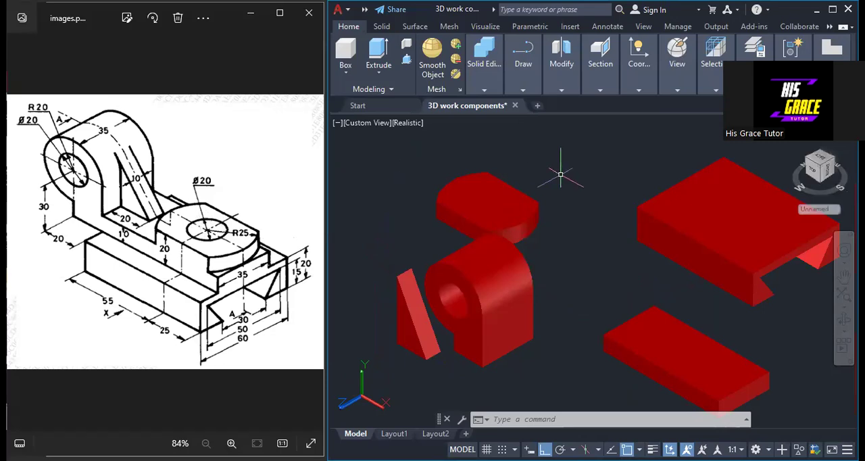
Align the coordinate system with the preset Top orientation
click(675, 90)
click(638, 90)
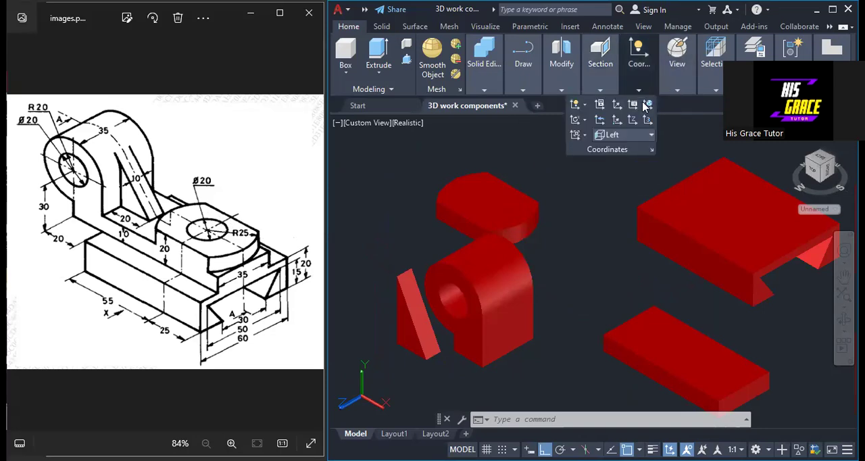
click(640, 135)
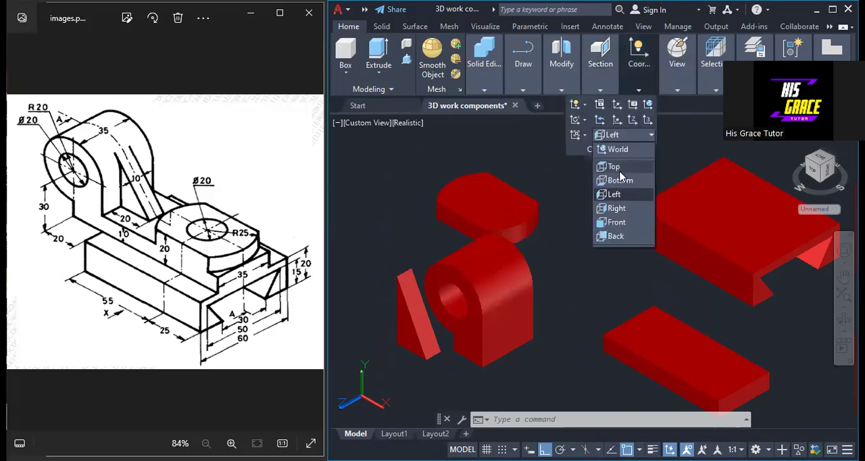
click(615, 167)
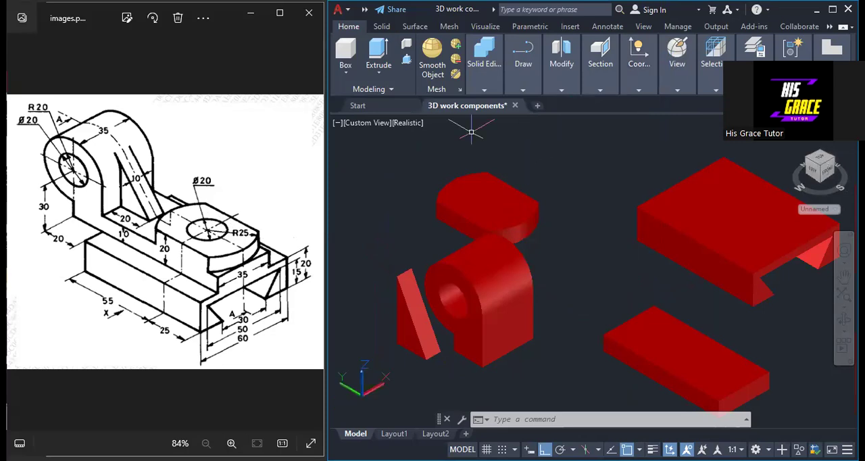
Draw a circle of radius 10 in the free space beside the round-ended plate
click(524, 88)
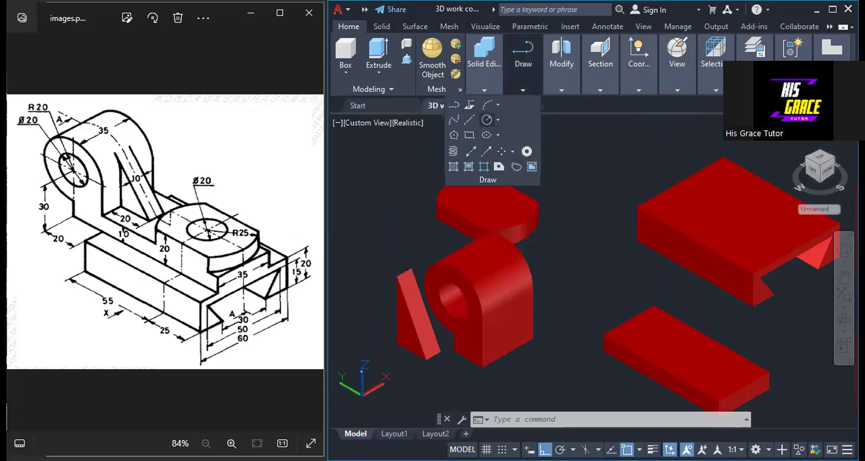
click(486, 119)
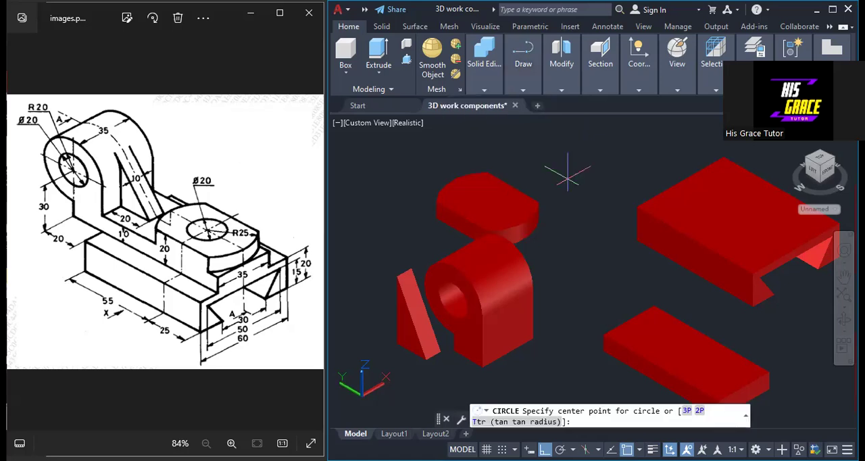
click(568, 177)
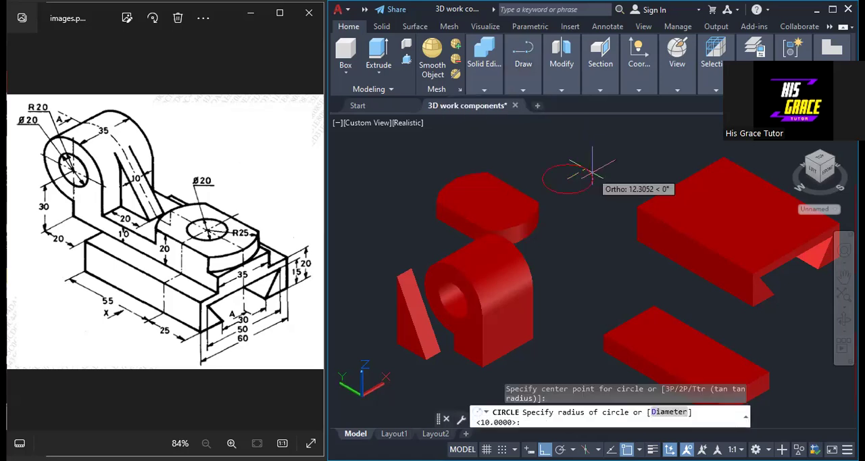
text(10)
key(Return)
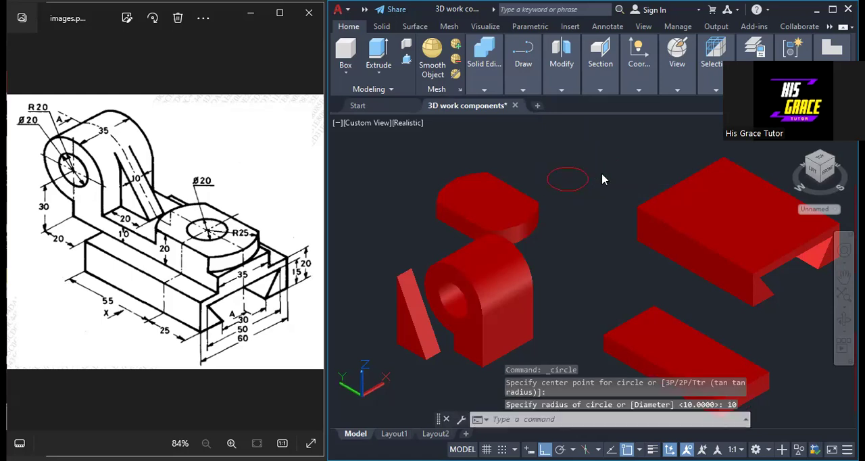
right_click(602, 179)
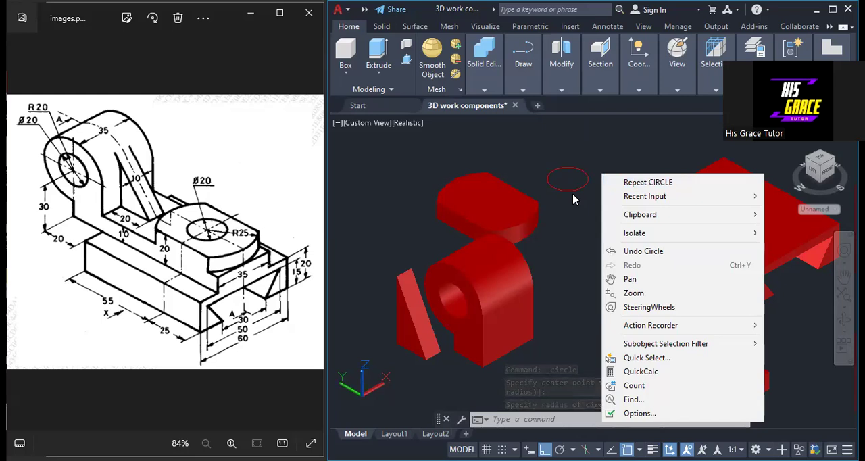
click(590, 197)
click(590, 196)
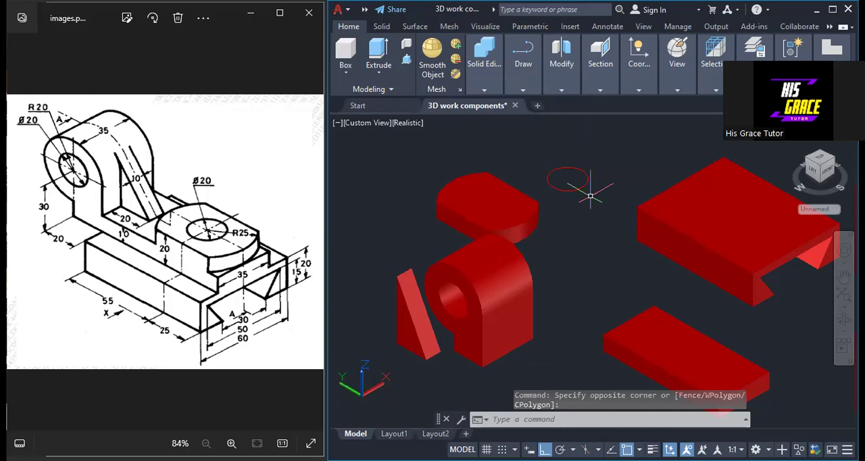
Extrude the radius 10 circle upward to a height of 10 to make a cylinder
text(ext)
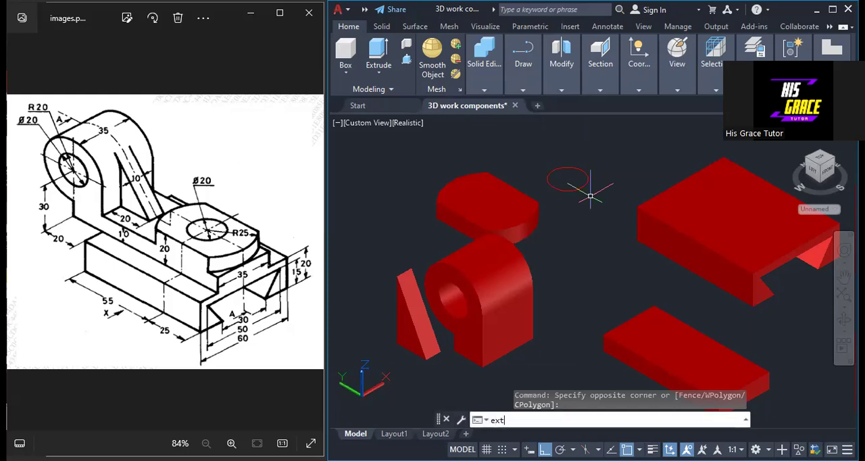
key(Return)
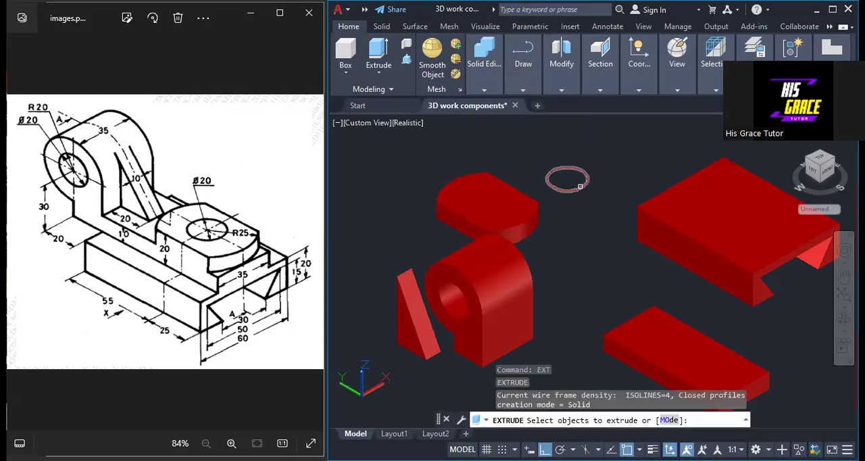
click(580, 186)
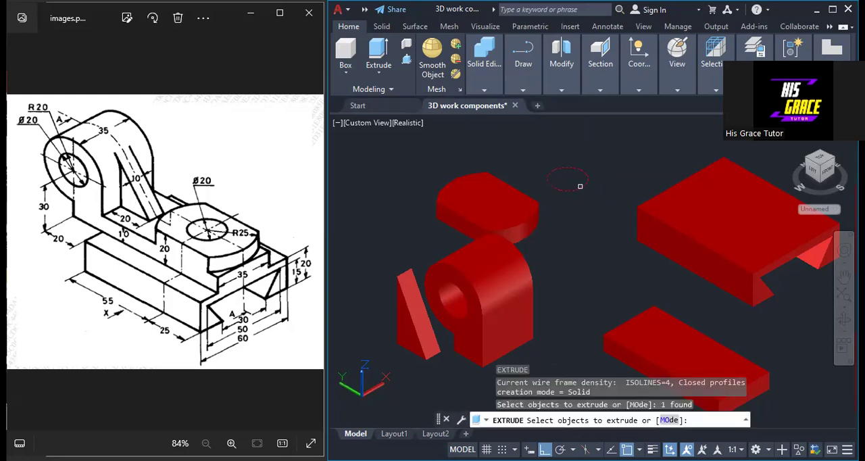
key(Return)
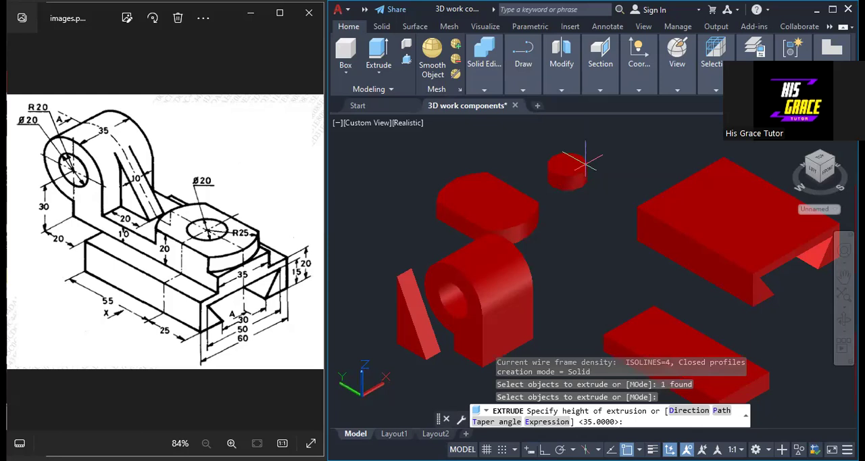
text(10)
key(Return)
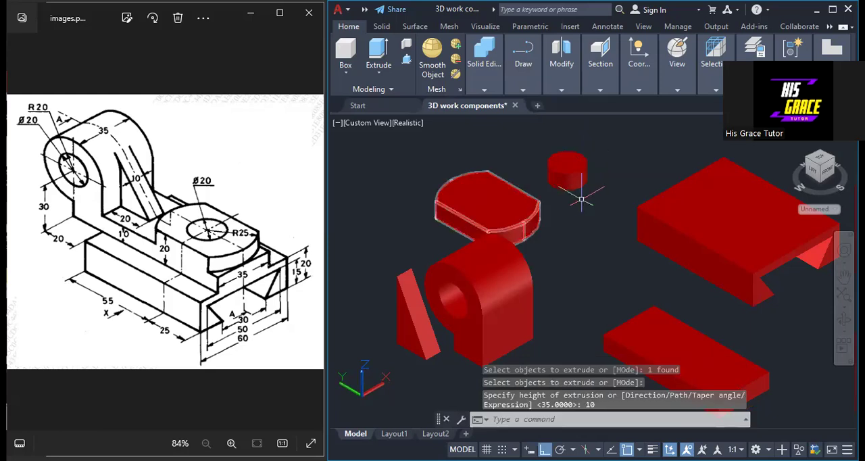
Set the visual style to 2D Wireframe
click(672, 106)
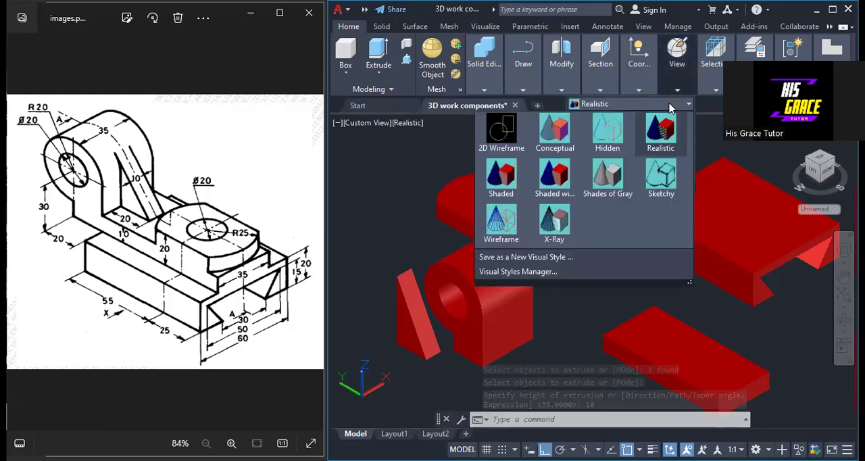
click(502, 135)
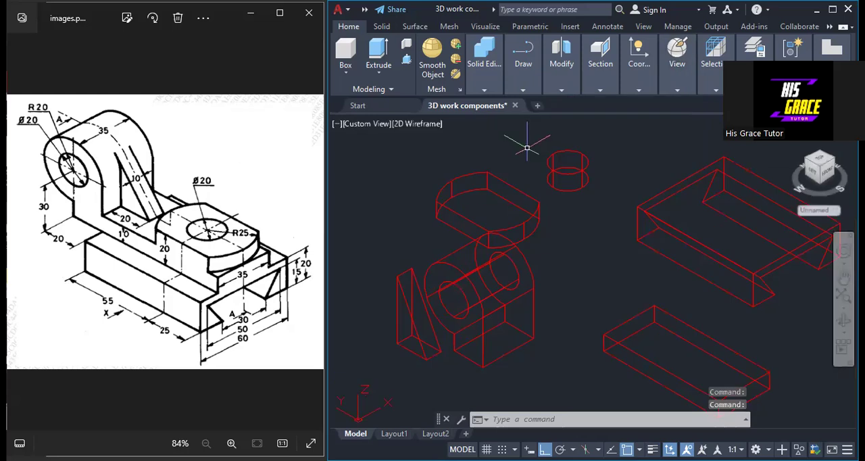
Try to move the short cylinder by the centre of its top face onto the arc centre of the round-ended plate's bottom face
text(move)
key(Return)
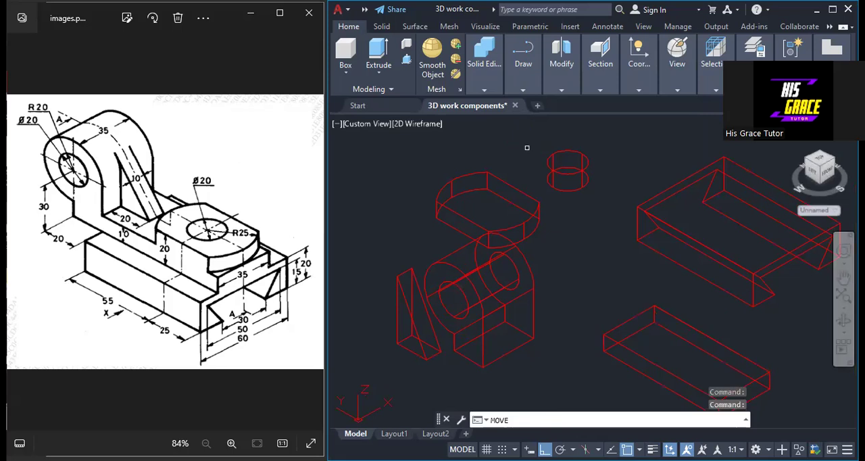
click(567, 169)
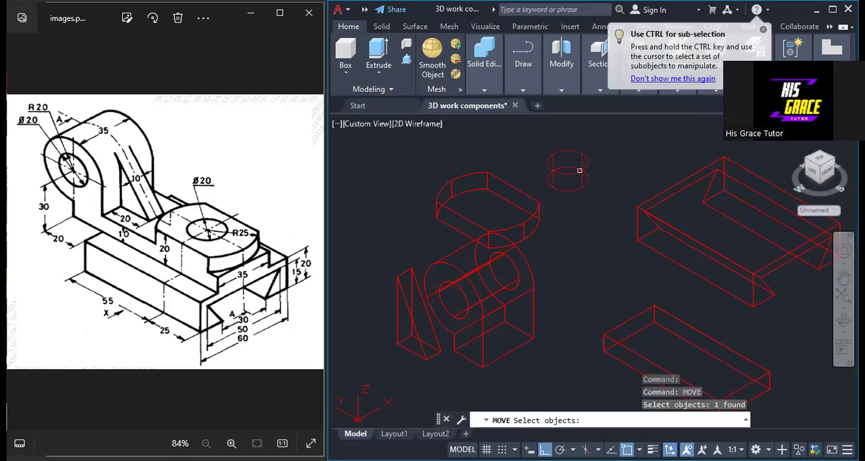
key(Return)
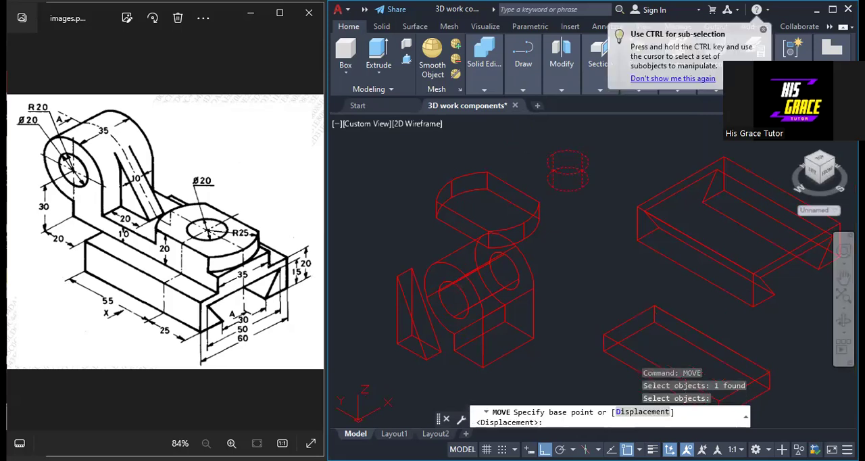
click(567, 163)
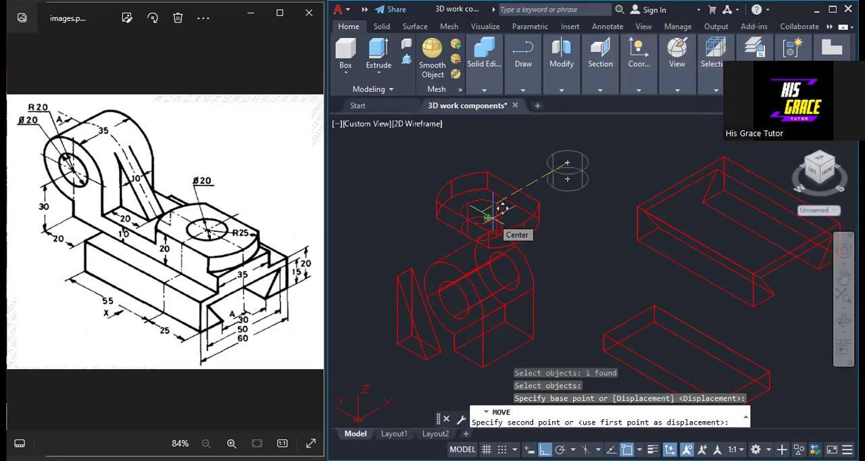
click(487, 217)
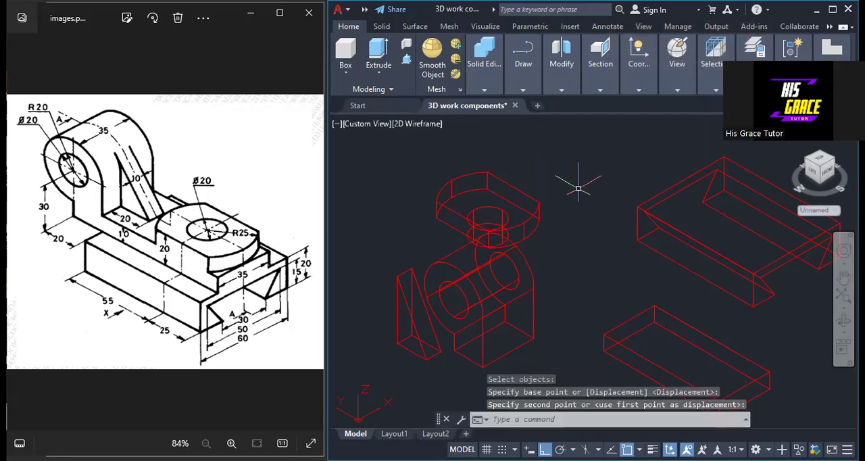
Undo the last move of the short cylinder
key(ctrl+x)
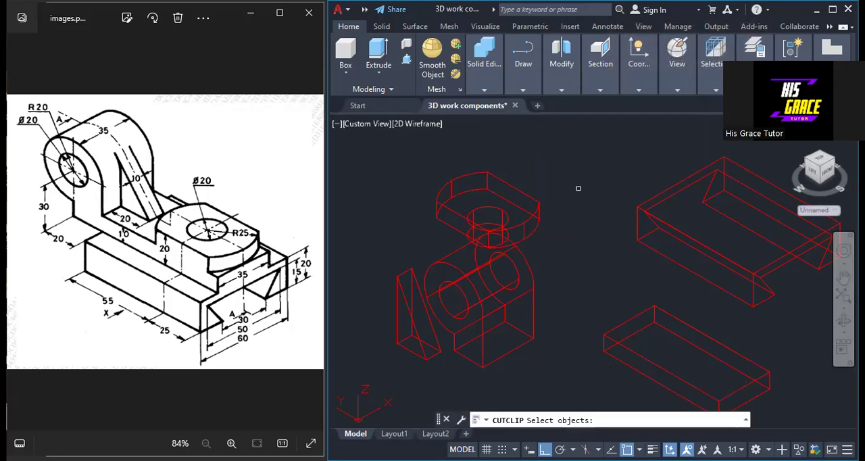
key(ctrl+z)
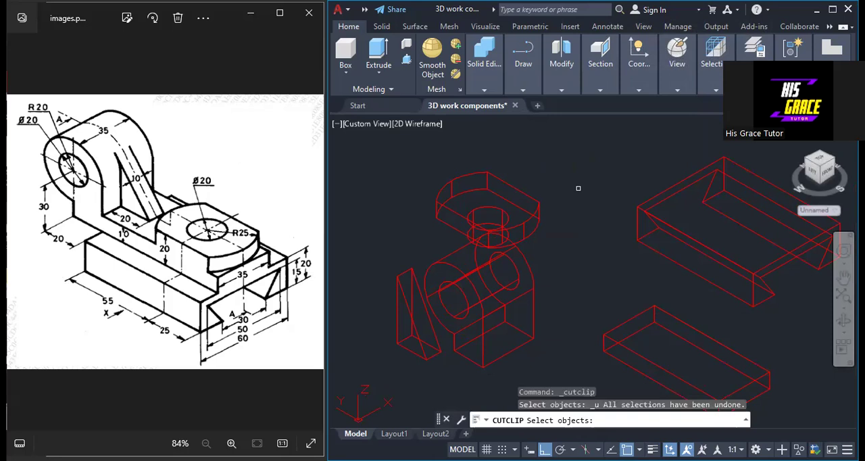
key(Escape)
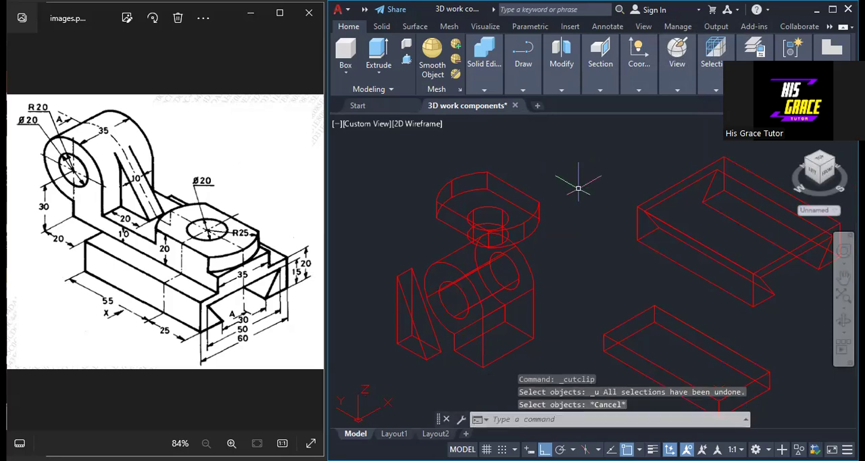
key(ctrl+z)
key(ctrl+z)
key(ctrl+z)
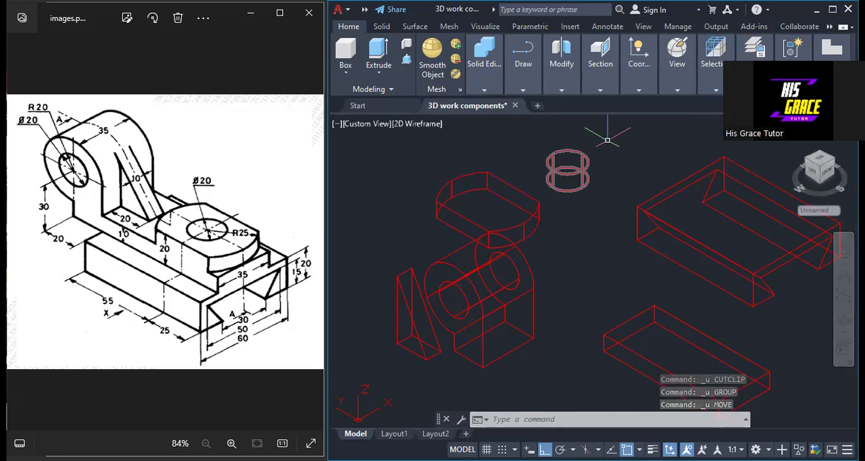
Draw a lengthwise centre line on the round-ended plate's top face between the midpoints of its two arcs
click(523, 90)
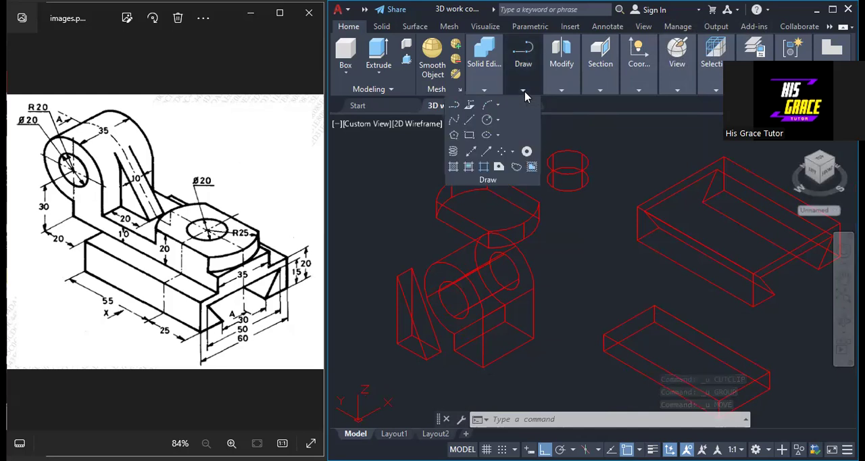
click(469, 120)
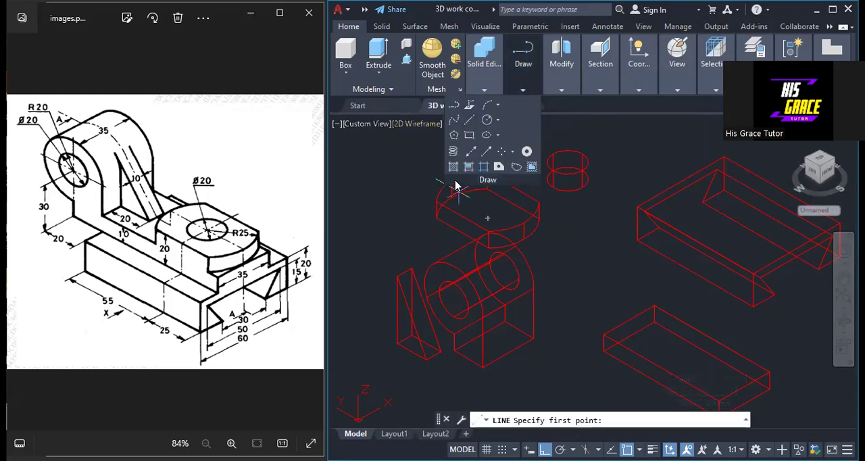
click(486, 200)
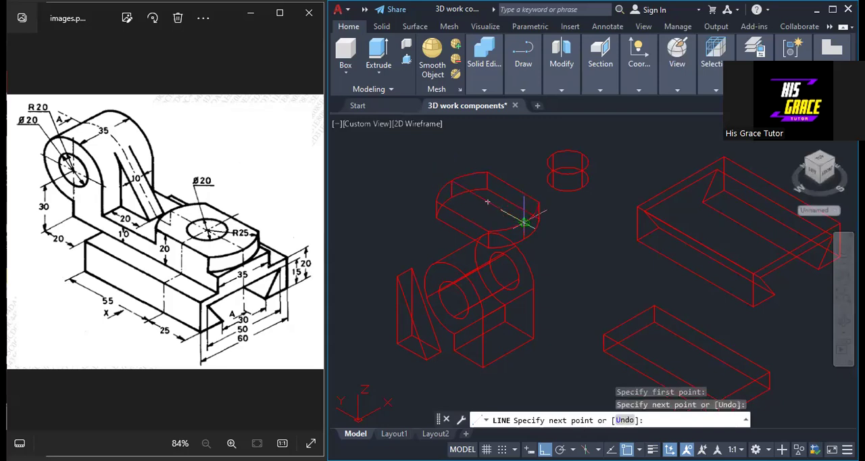
right_click(523, 221)
click(553, 231)
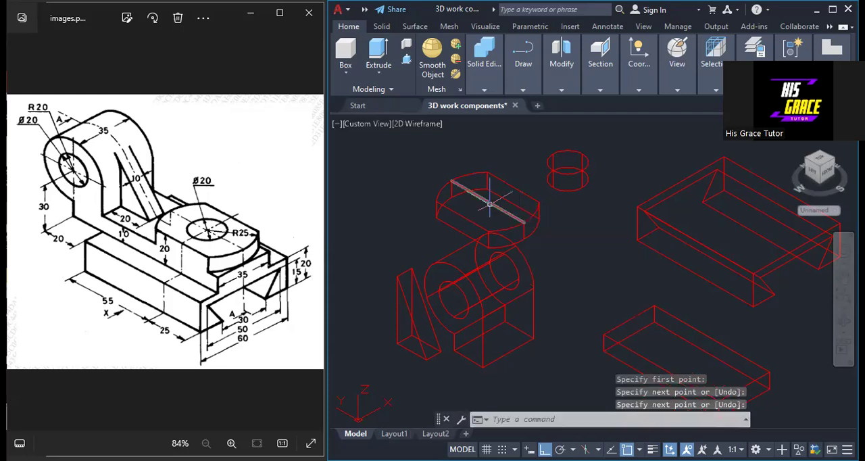
Draw a crosswise centre line on the plate's top face between the midpoints of its two straight edges
right_click(451, 162)
click(470, 171)
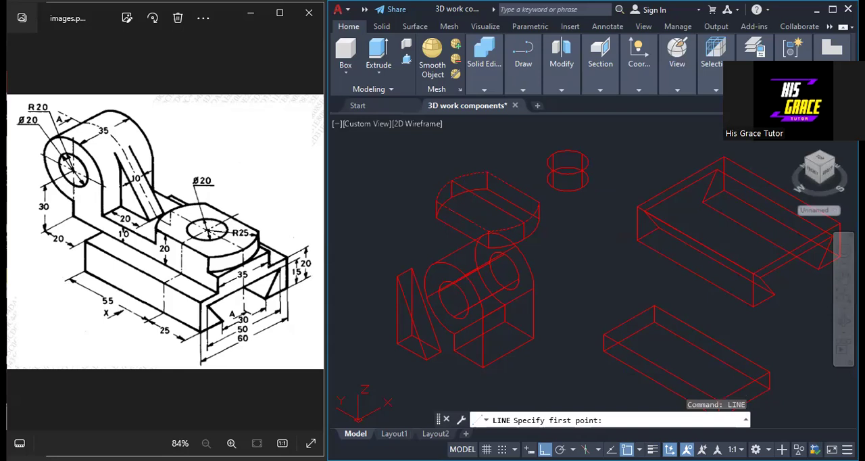
click(512, 185)
right_click(526, 195)
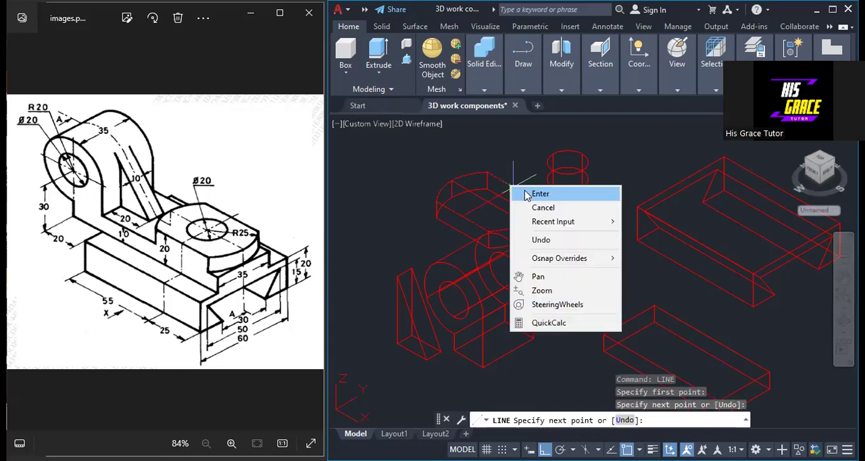
click(528, 194)
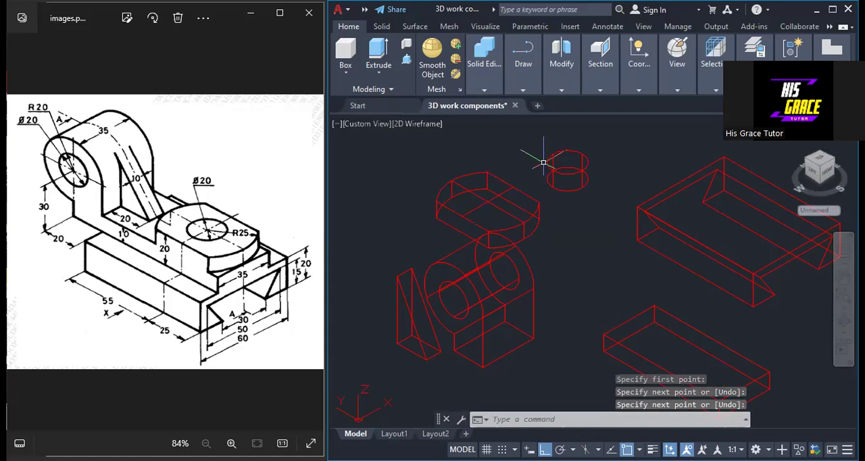
Try to move the short cylinder by the centre of its top face onto the crossing of the round-ended plate's centre lines
text(No)
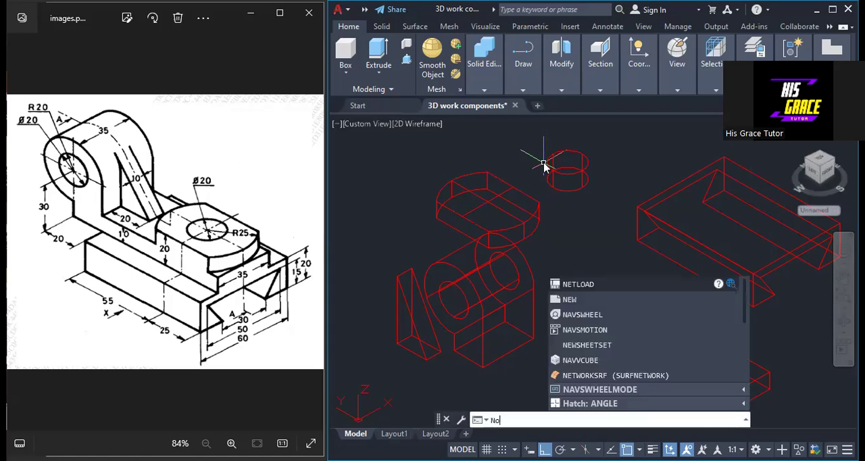
text(ve)
key(Return)
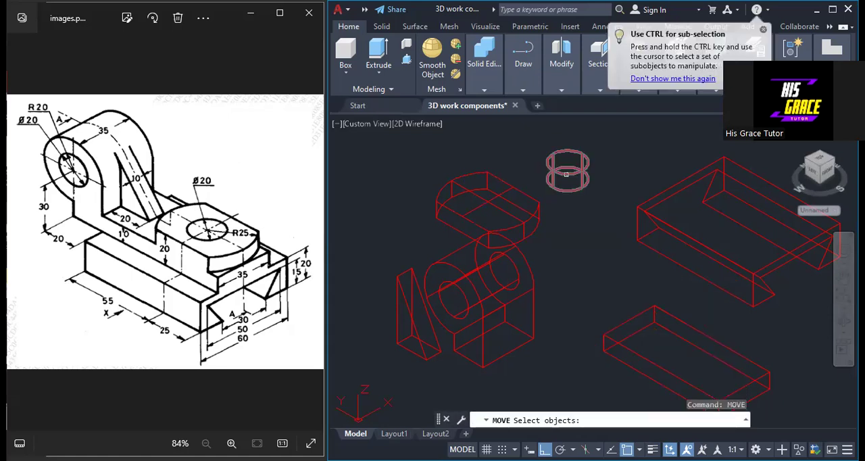
click(566, 174)
key(Return)
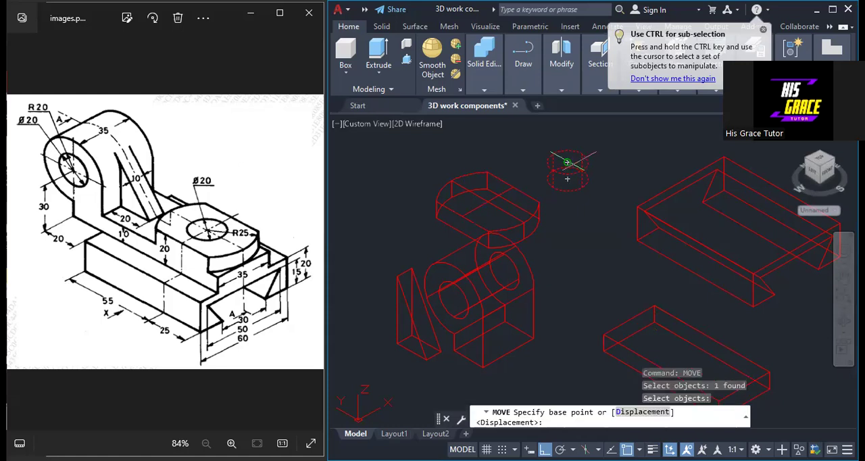
click(567, 163)
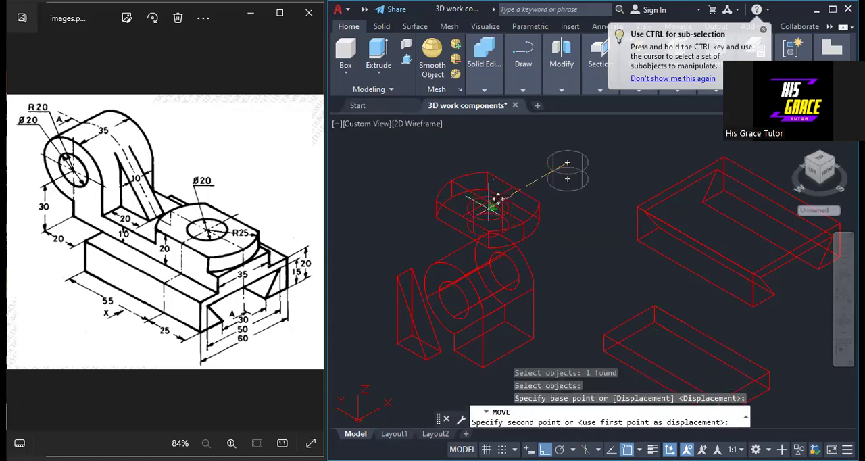
click(492, 198)
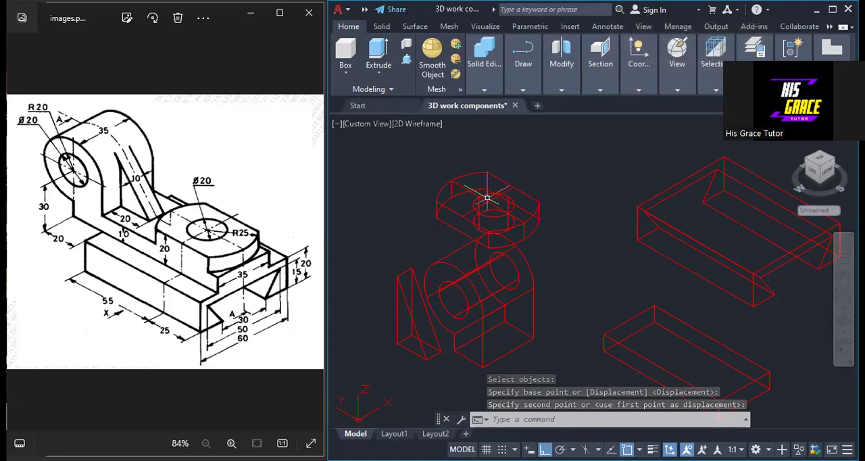
click(487, 198)
drag(488, 200, 541, 161)
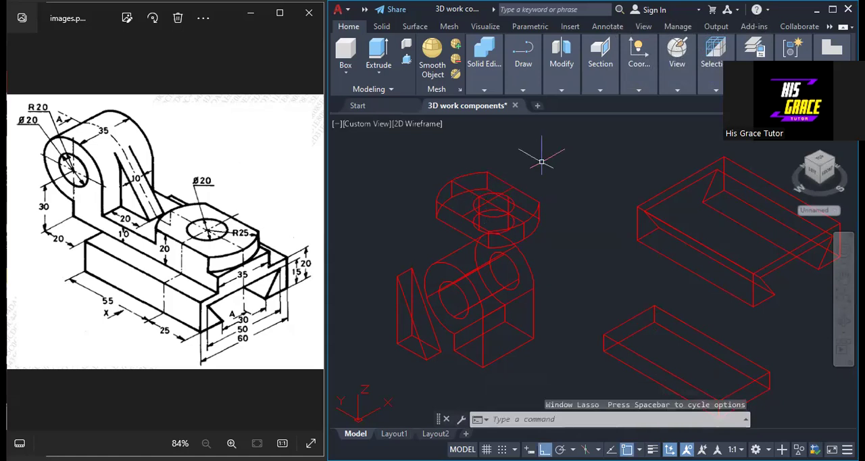
Undo the cylinder's move onto the round-ended plate
key(ctrl+z)
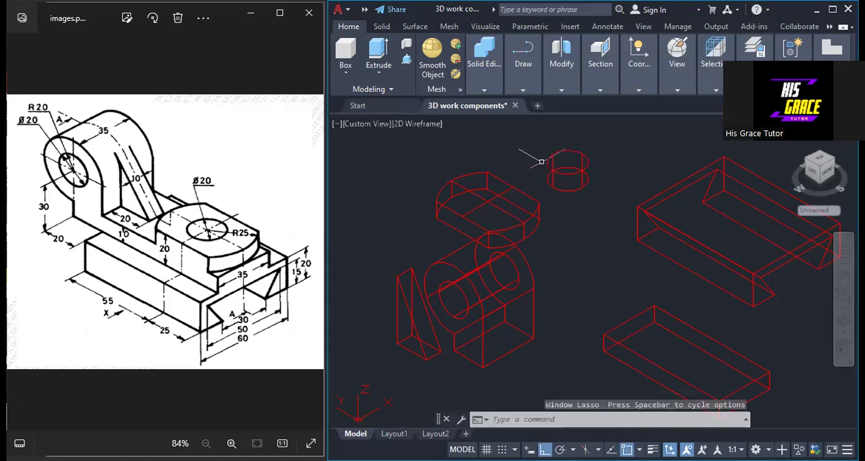
right_click(629, 156)
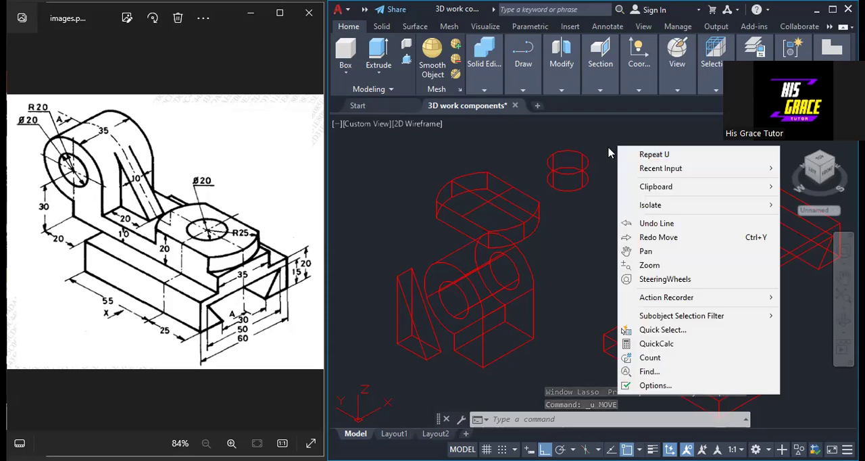
click(608, 147)
drag(608, 145, 608, 146)
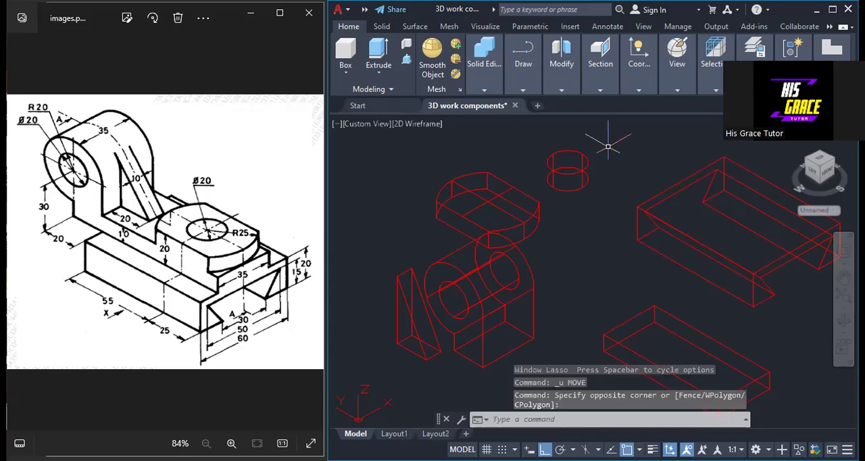
Move the short cylinder from its top-face centre to the intersection of the two centre lines on the round-ended plate's top face
text(move)
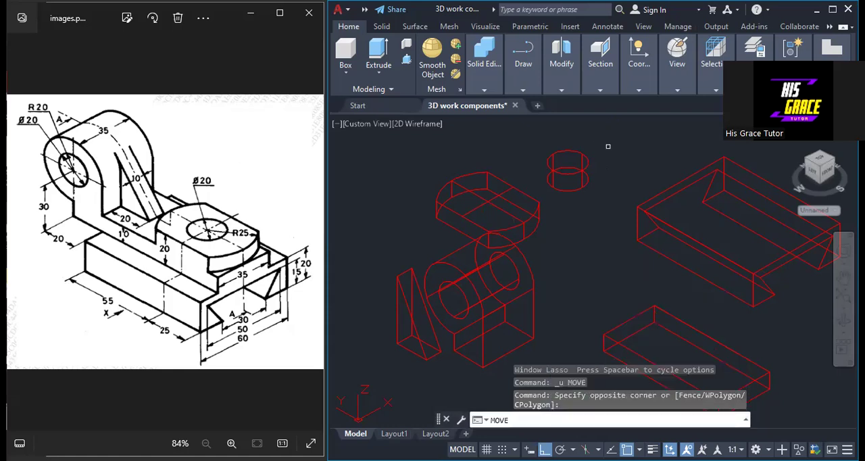
key(Return)
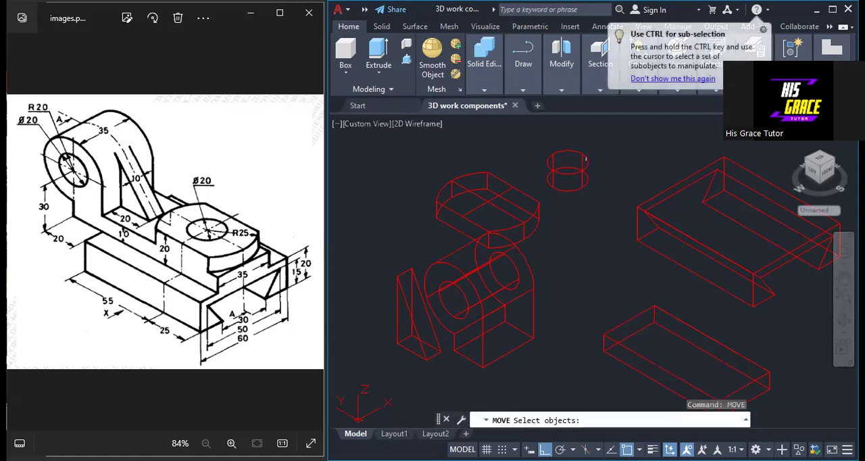
click(585, 159)
key(Return)
click(567, 162)
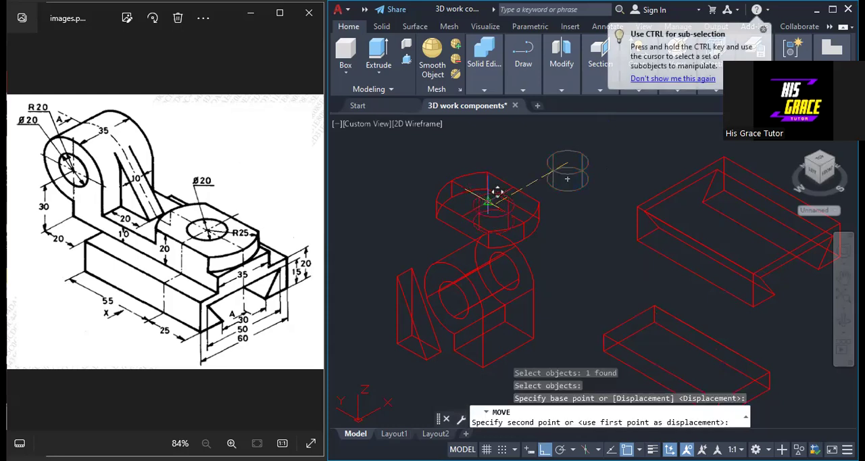
click(489, 199)
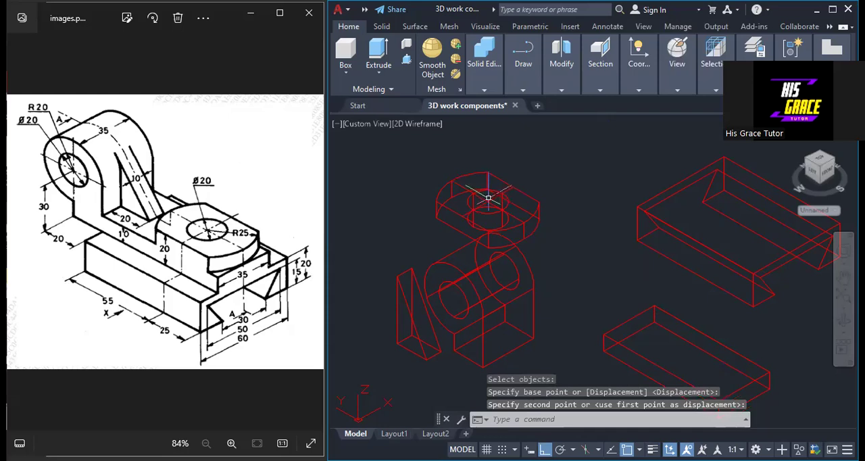
Delete the two centre lines from the round-ended plate's top face
click(487, 217)
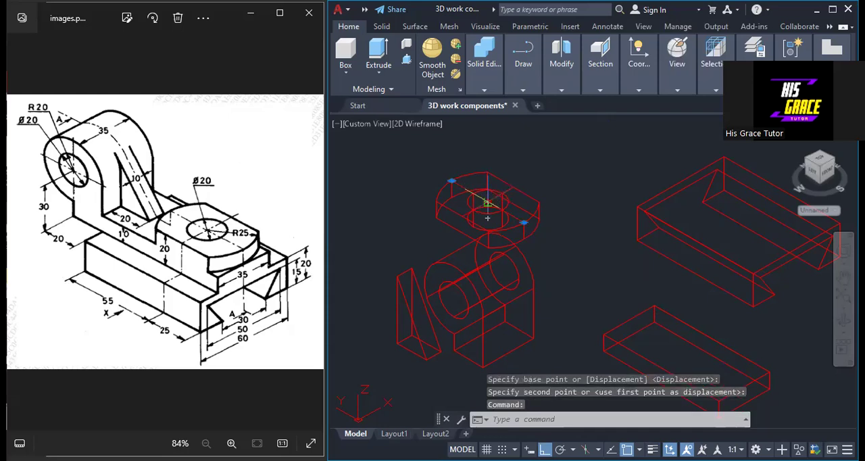
click(487, 201)
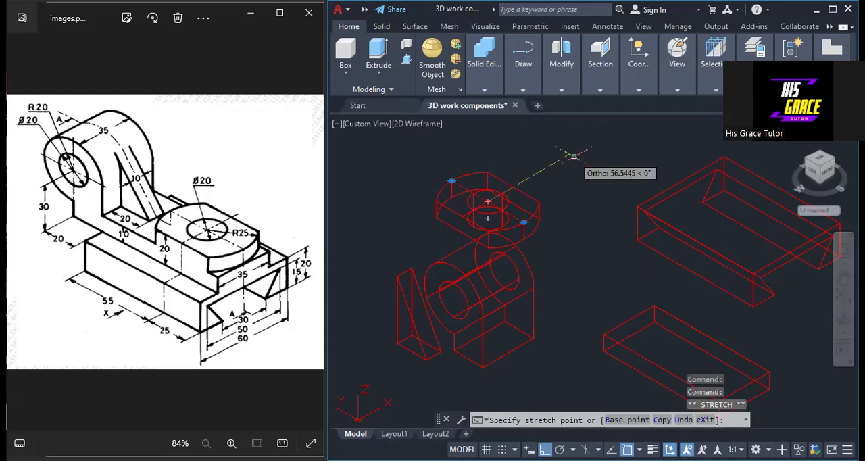
key(Escape)
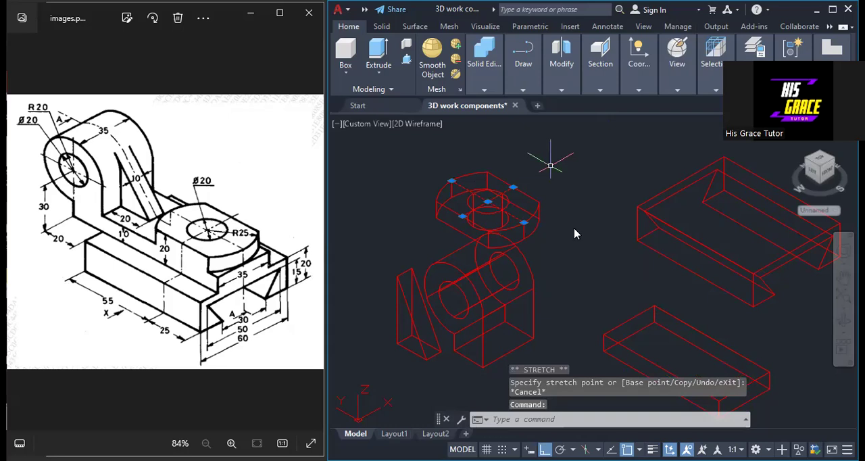
key(Delete)
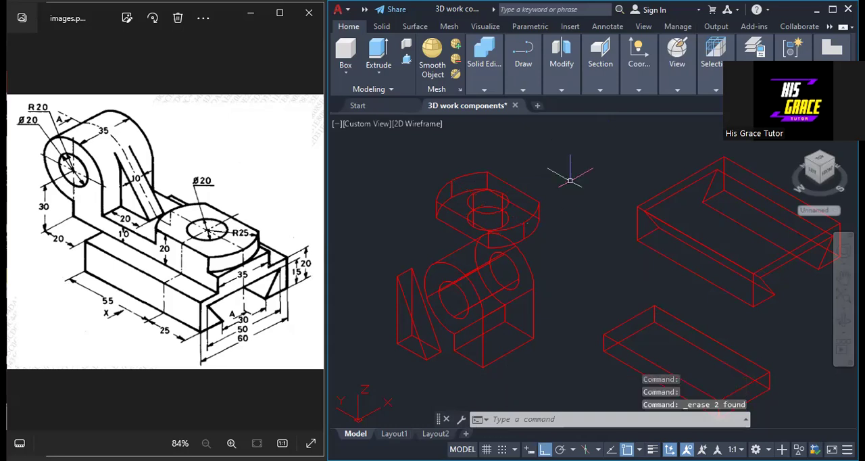
Display the model in the Realistic visual style
click(639, 91)
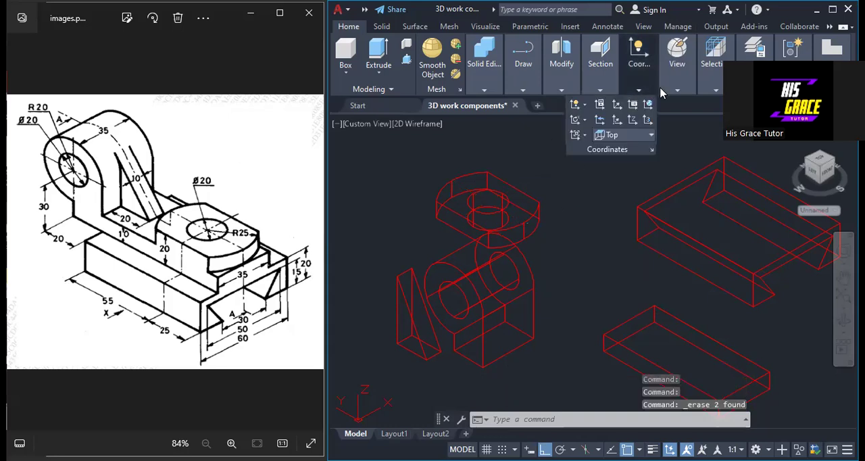
click(676, 101)
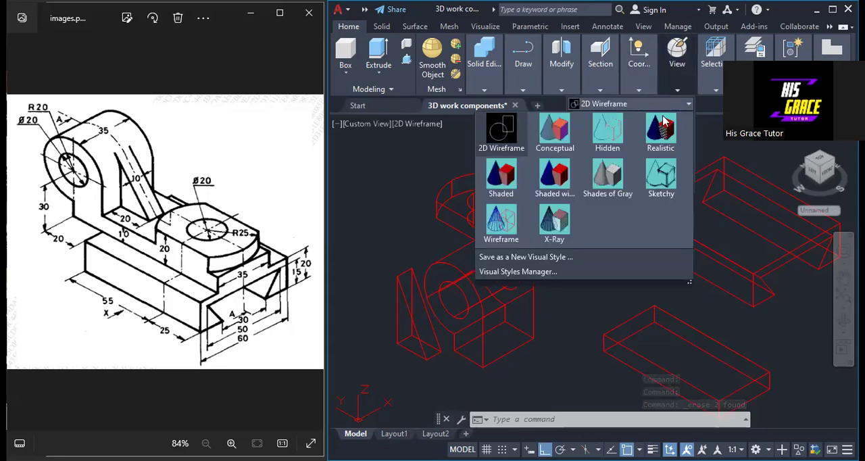
click(661, 128)
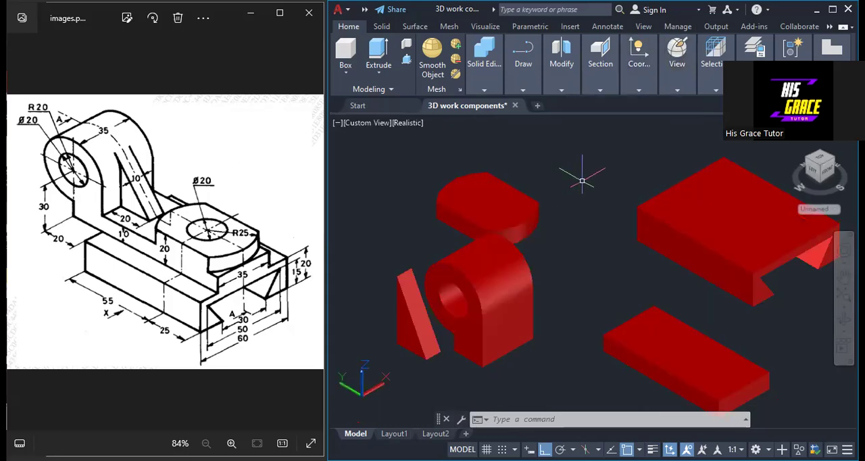
text(su)
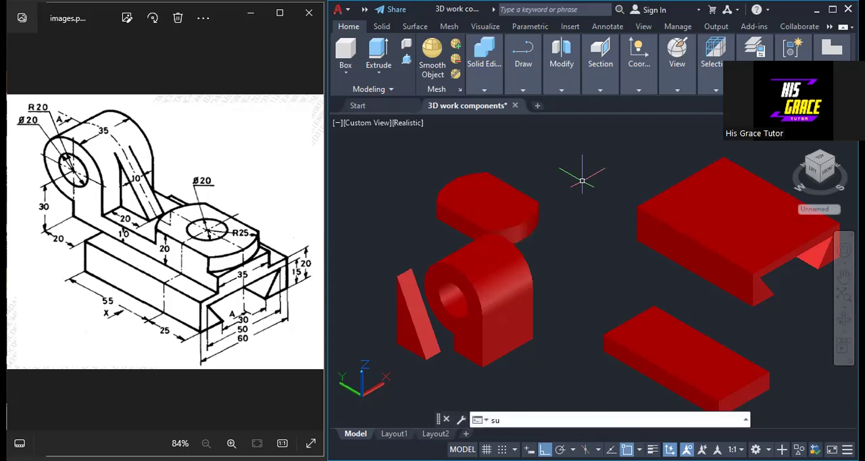
text(b)
key(Return)
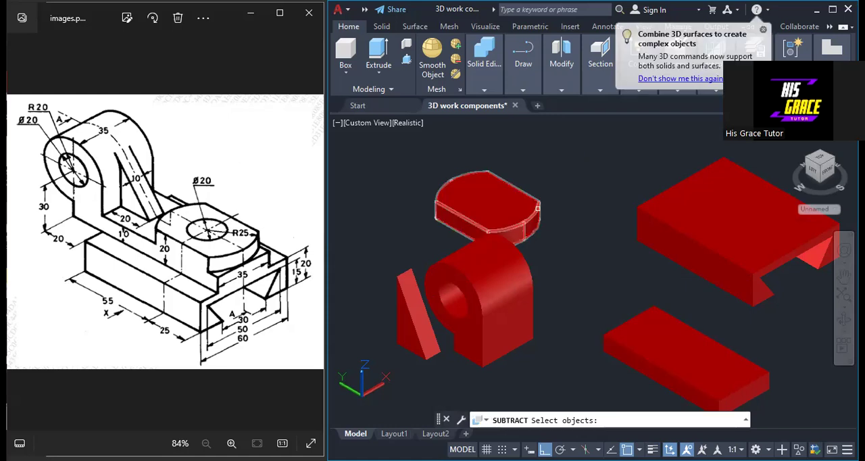
click(537, 208)
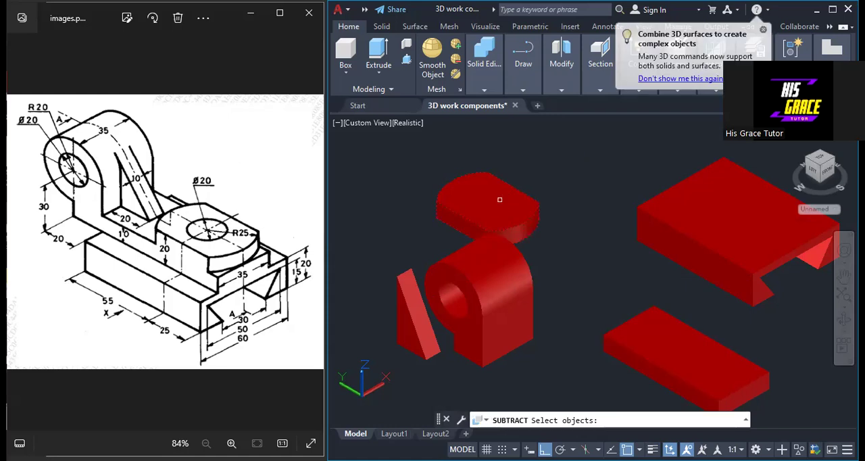
key(Escape)
Subtract the short cylinder from the round-ended plate to cut its through hole
right_click(559, 180)
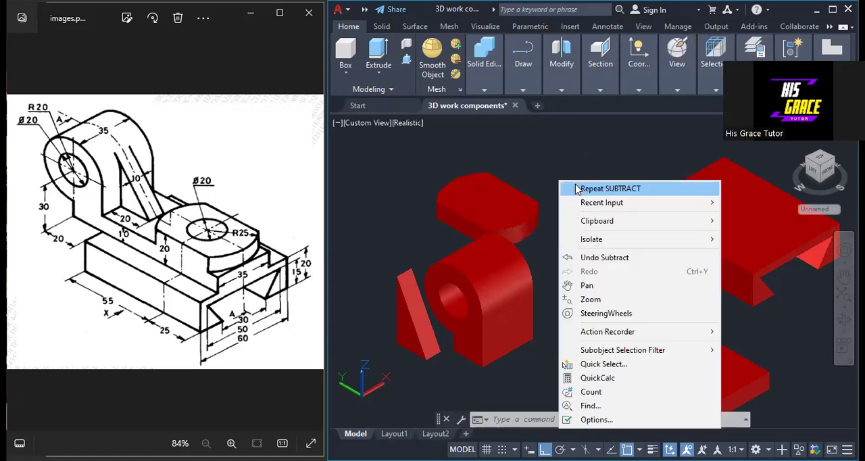
click(608, 189)
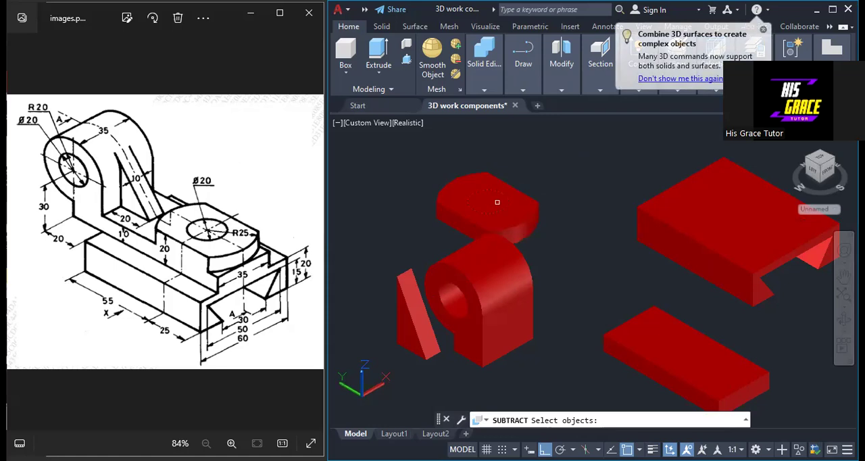
key(Escape)
scroll(560, 232, down, 2)
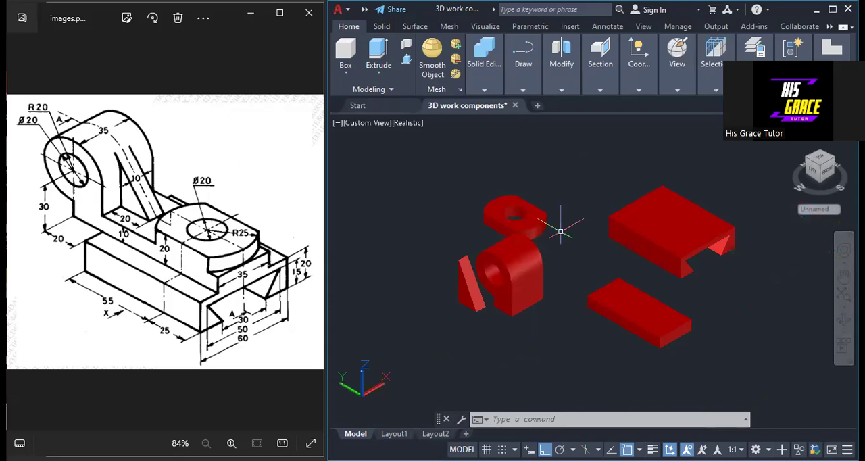
Maximise the drawing window and set the visual style to 2D Wireframe
click(833, 12)
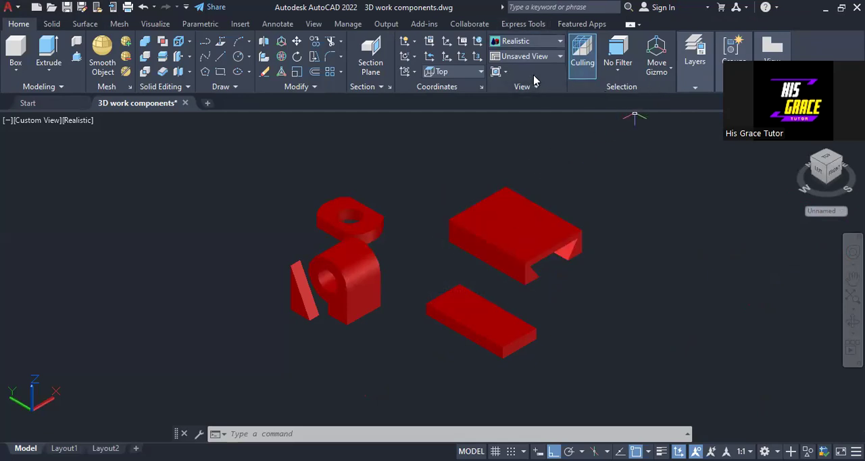
click(534, 42)
click(378, 66)
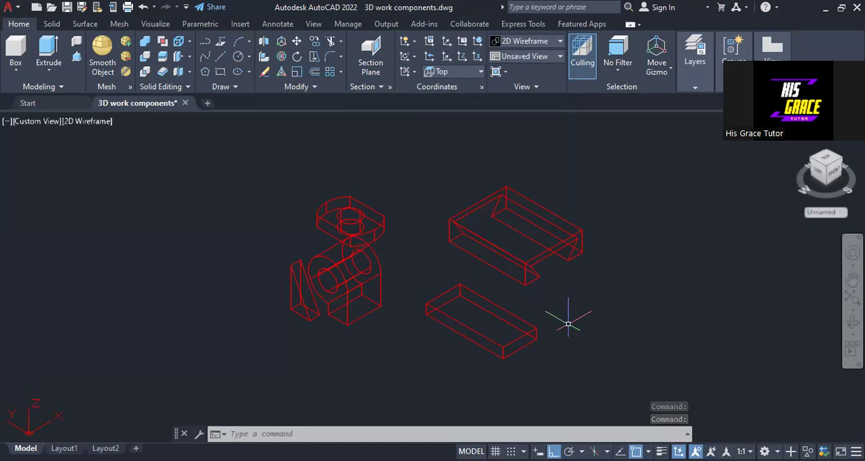
Move the flat rectangular block by the midpoint of its lower front end edge onto the midpoint of the dovetail base's upper front end edge
text(move)
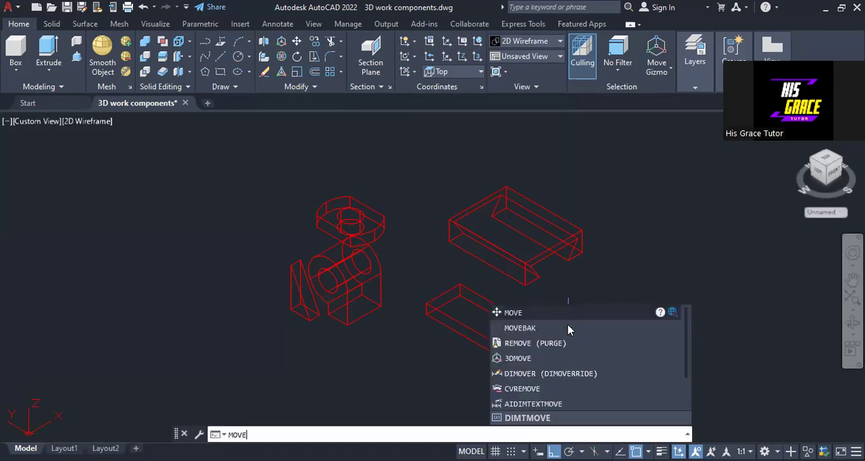
key(Return)
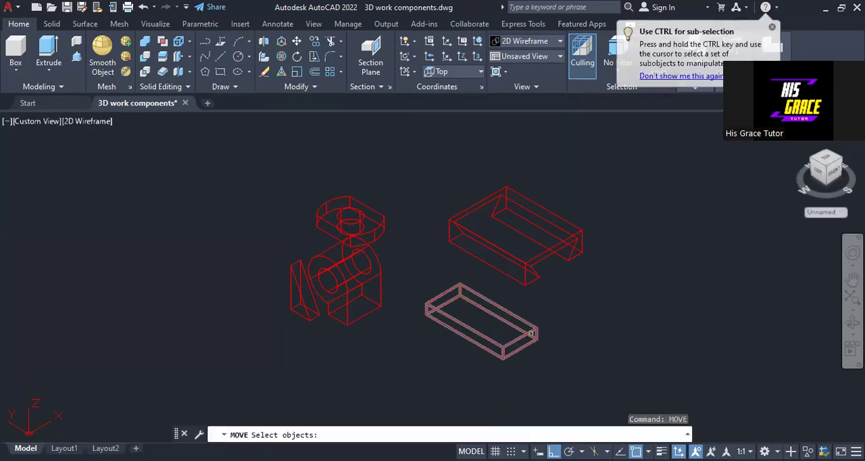
click(535, 332)
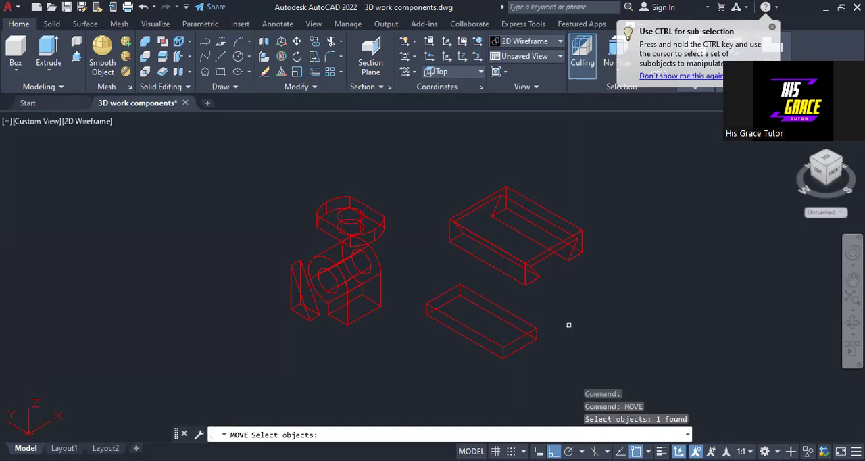
key(Return)
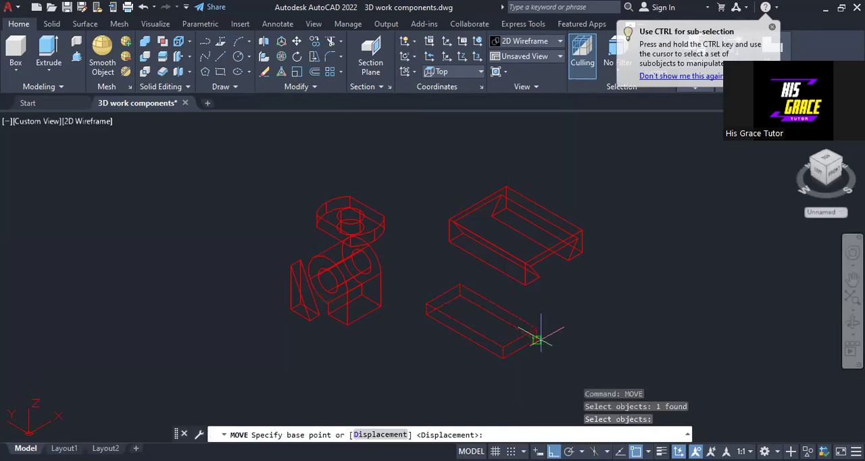
click(519, 347)
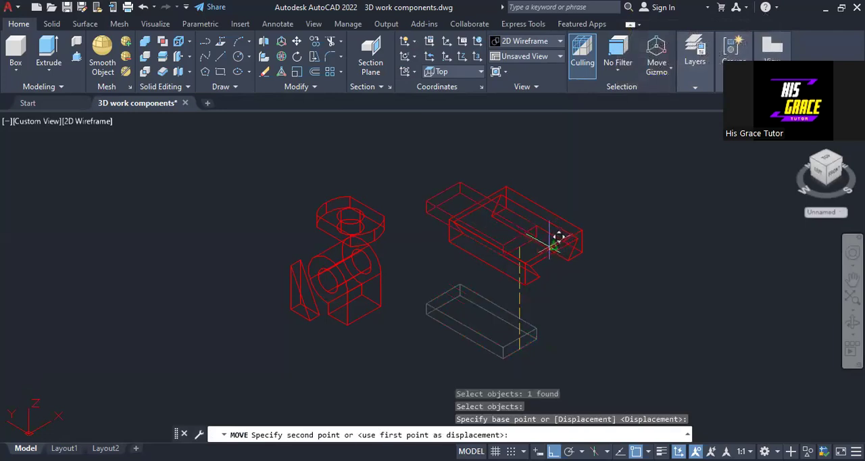
click(553, 244)
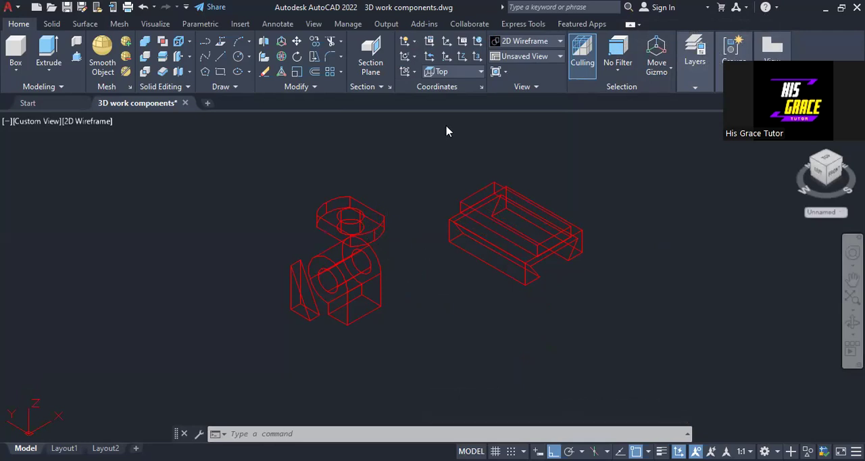
Move the round-ended plate by the midpoint of its lower front arc onto the midpoint of the flat block's upper front end edge
right_click(446, 88)
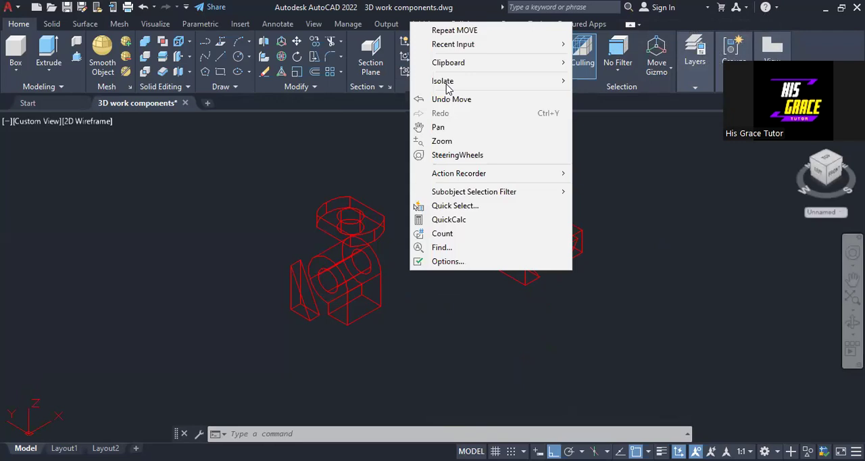
click(456, 31)
scroll(437, 205, up, 5)
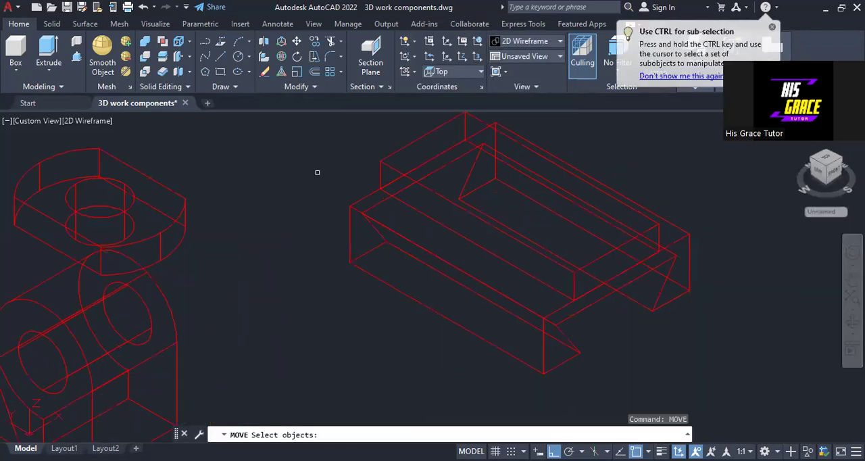
click(168, 226)
key(Return)
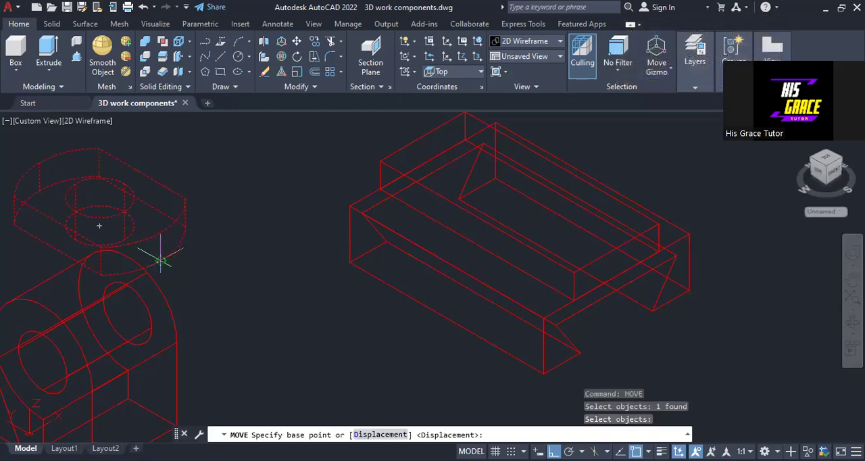
click(161, 260)
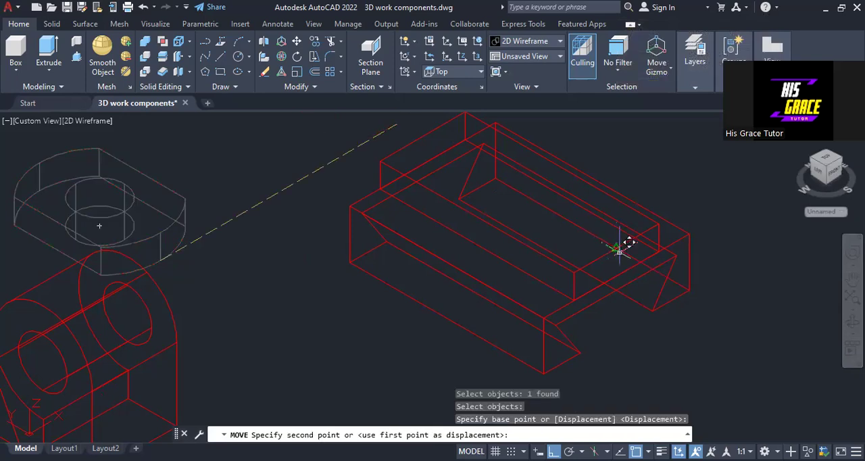
click(618, 250)
Move the upright lug with the horizontal hole by its lowest front corner onto the flat block's lower rear corner
middle_drag(284, 252, 389, 270)
middle_drag(314, 276, 323, 174)
scroll(345, 206, down, 3)
scroll(352, 231, up, 2)
mouse_move(351, 231)
middle_down()
mouse_move(354, 249)
mouse_move(328, 303)
middle_up()
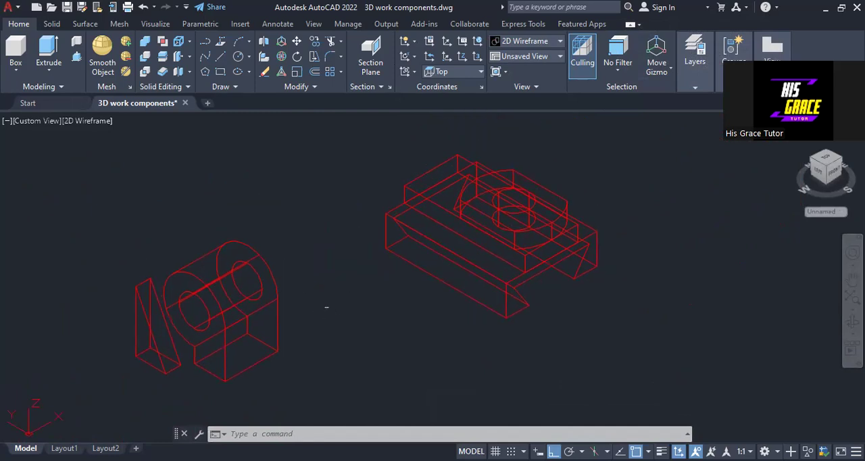
key(Return)
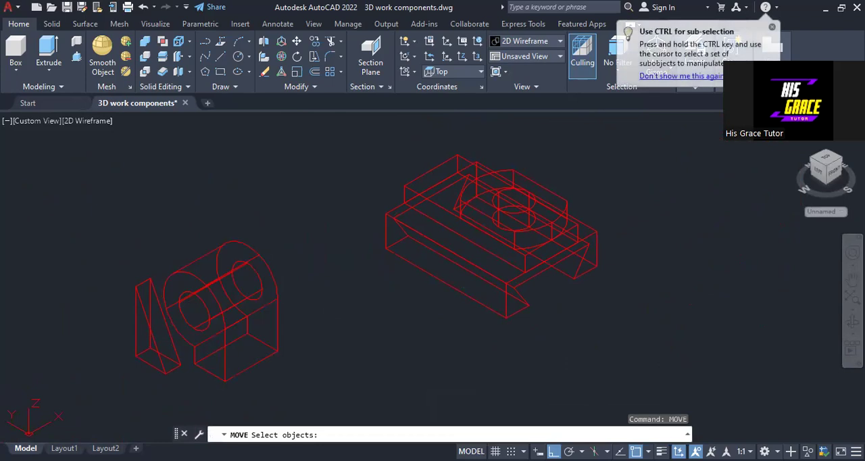
click(264, 314)
key(Return)
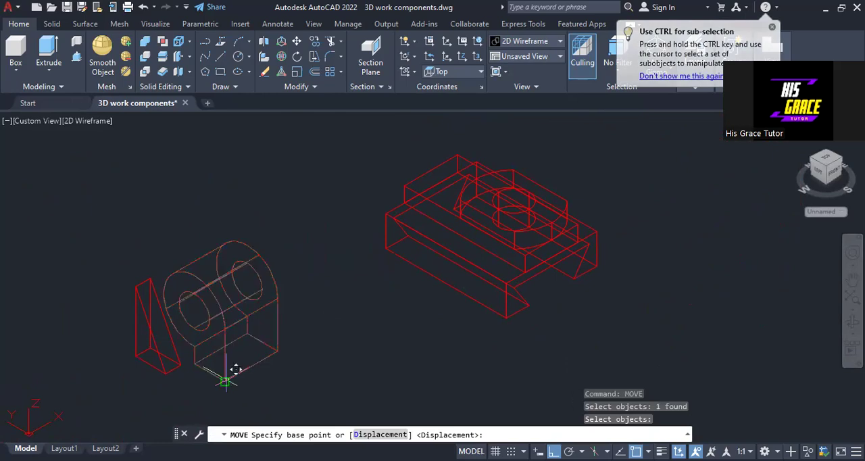
click(225, 379)
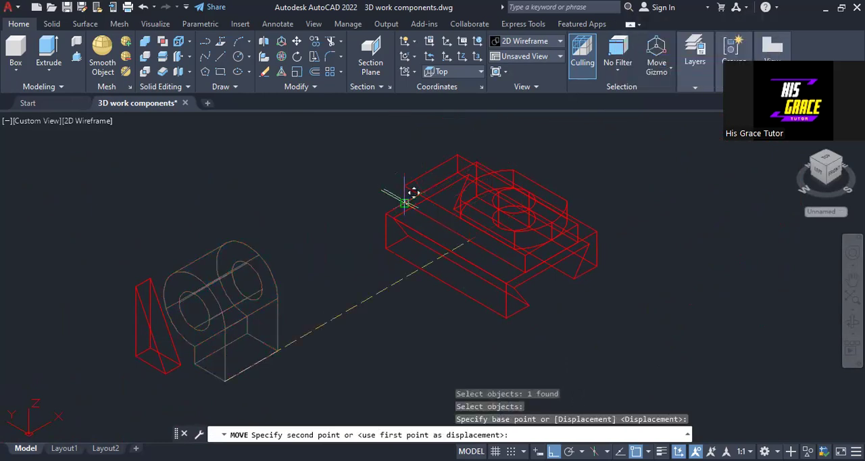
click(404, 203)
Move the triangular rib by the midpoint of its lower back edge onto the midpoint of the flat block's lower rear end edge
middle_drag(309, 241, 299, 280)
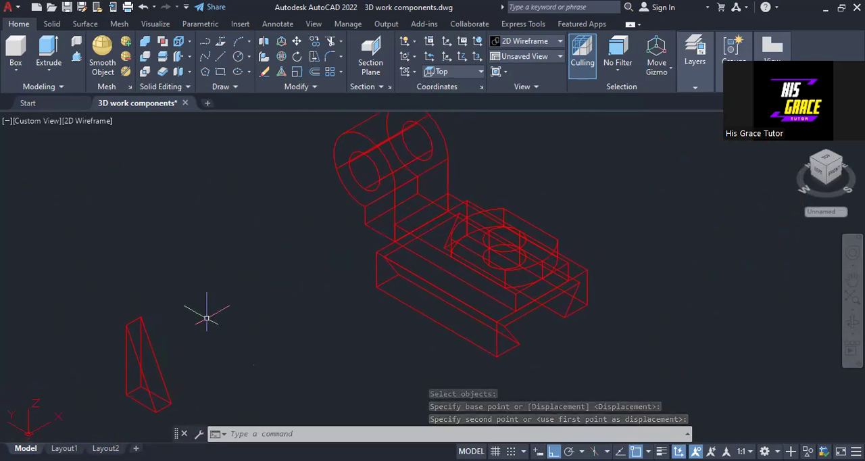
right_click(249, 84)
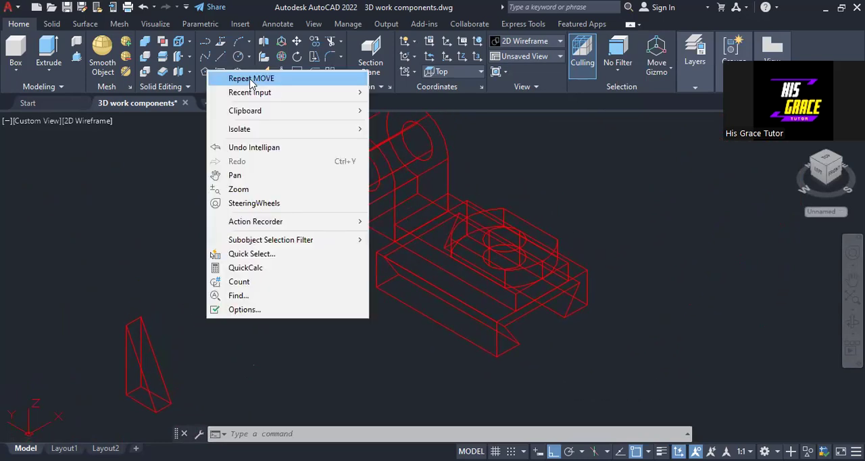
click(250, 79)
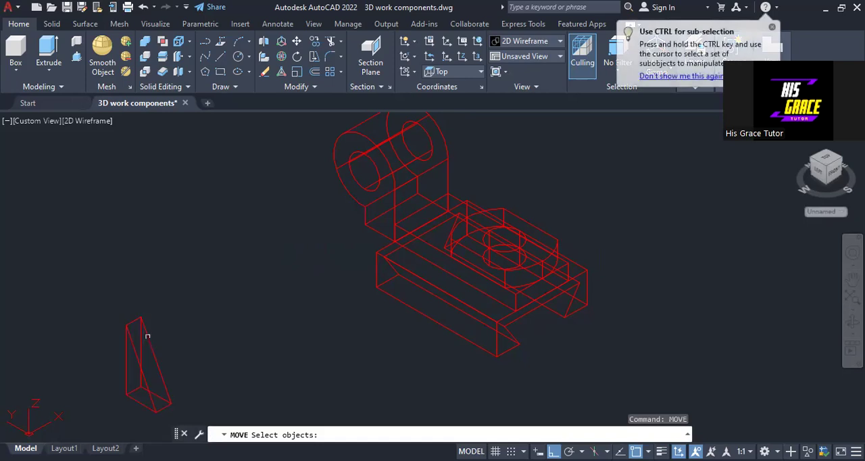
click(144, 332)
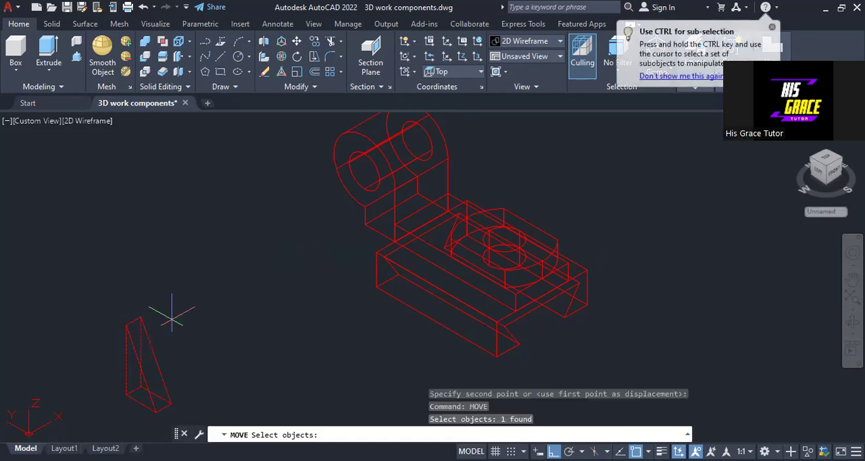
key(Return)
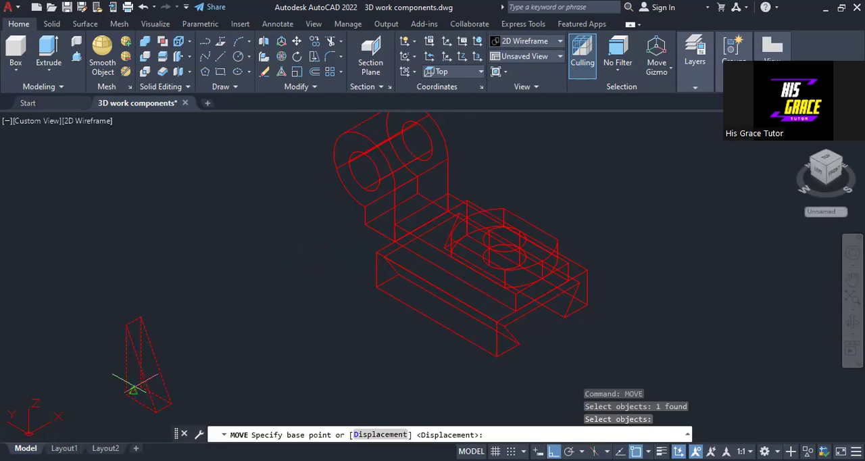
click(133, 390)
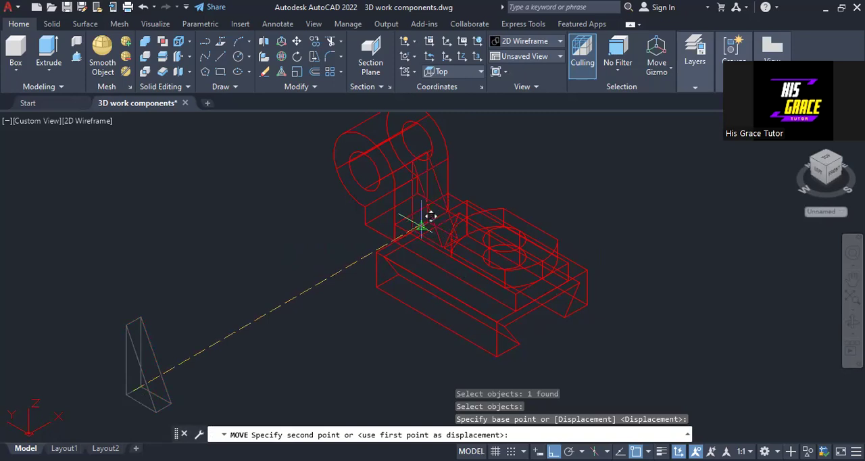
click(428, 216)
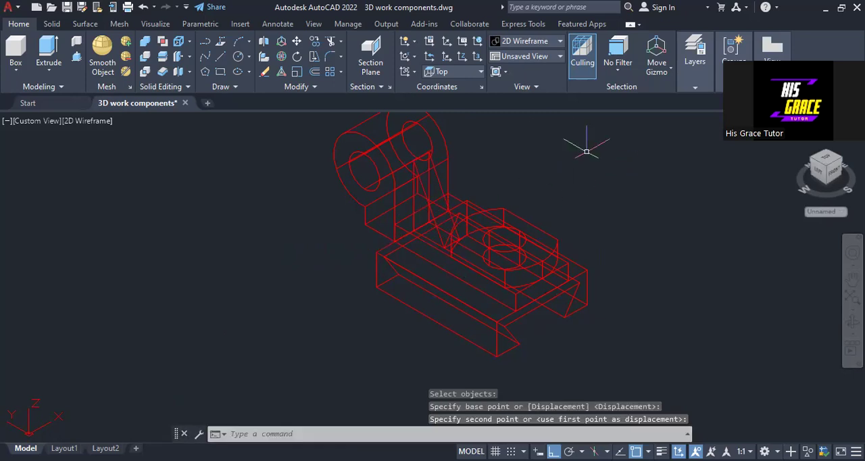
Display the assembled bracket in the Realistic visual style
click(541, 41)
click(534, 68)
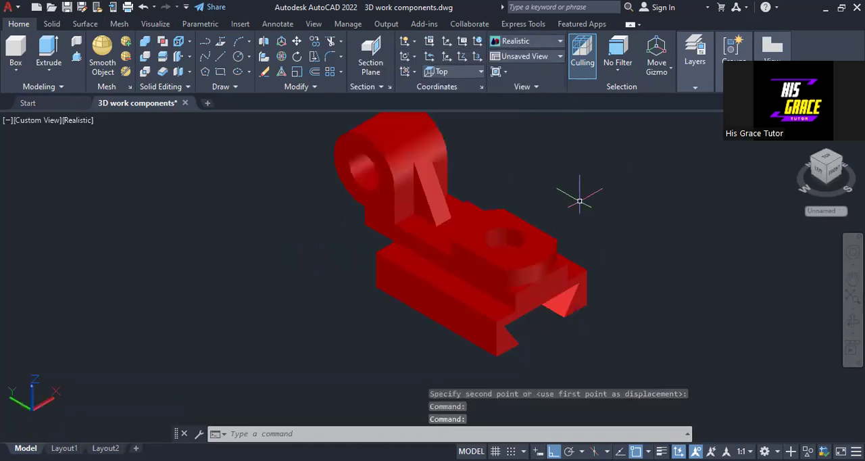
middle_drag(579, 201, 519, 248)
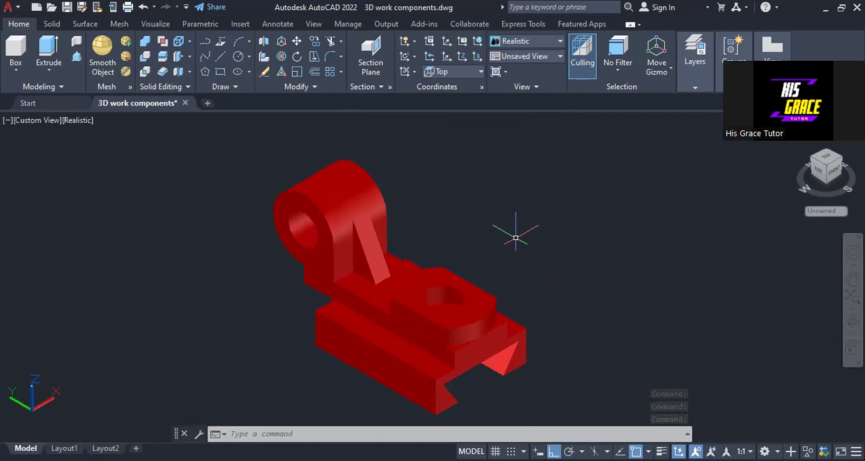
Union the lug, triangular rib, round-ended plate, flat block and dovetail base into one solid
click(145, 41)
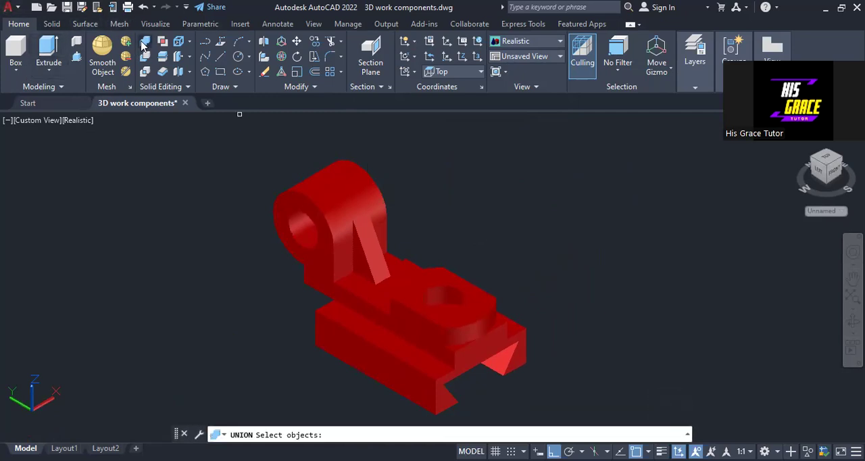
click(311, 203)
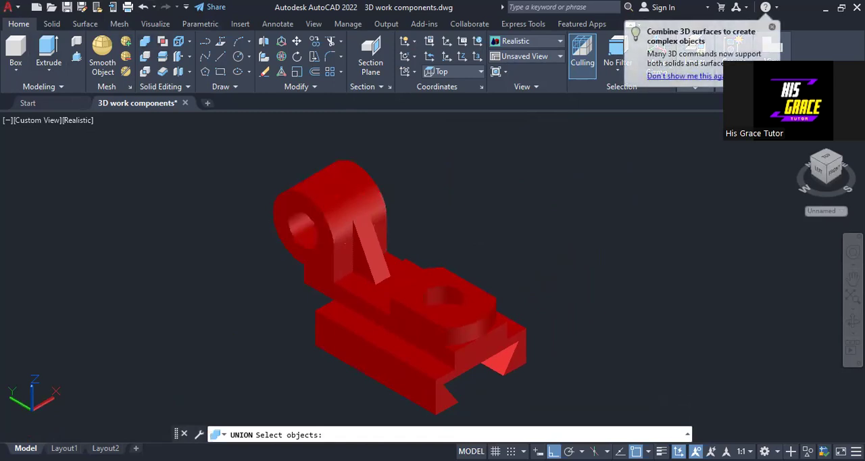
click(359, 240)
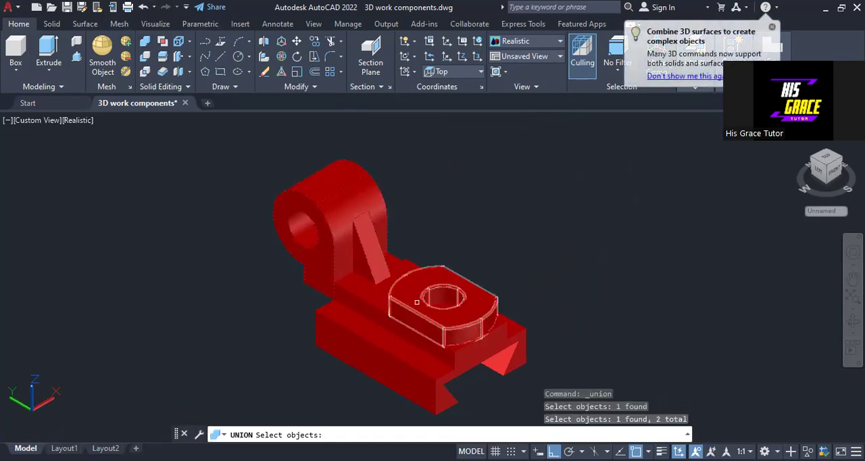
click(412, 307)
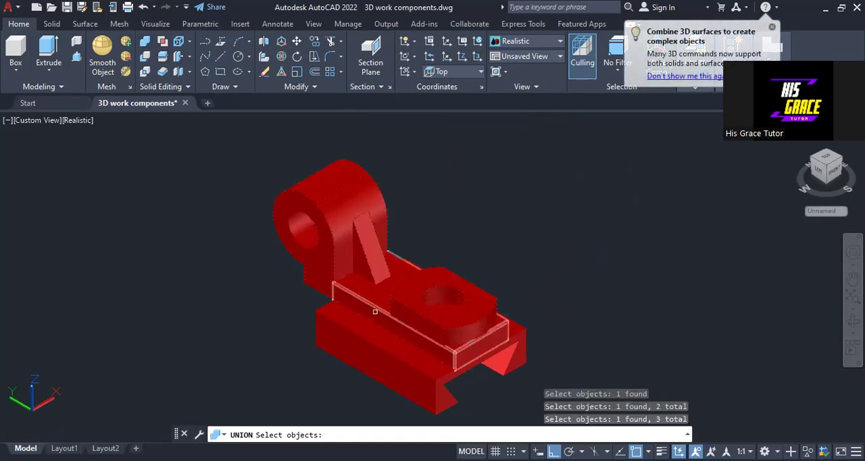
click(375, 312)
click(357, 332)
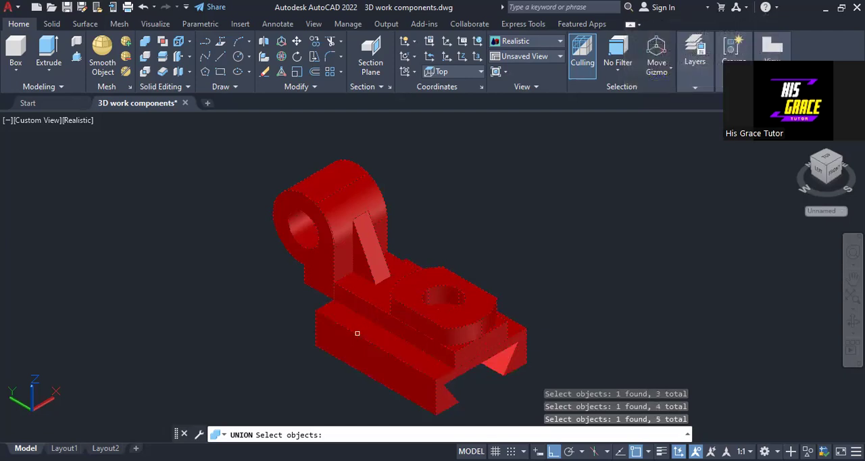
key(Return)
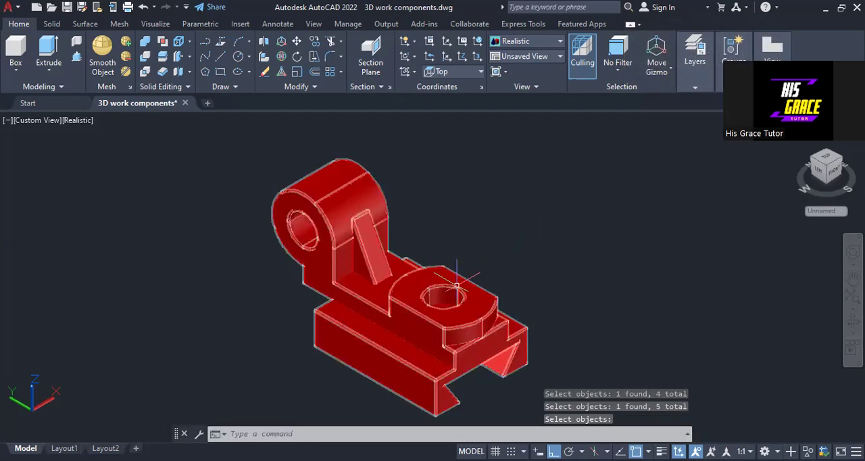
middle_drag(581, 272, 520, 225)
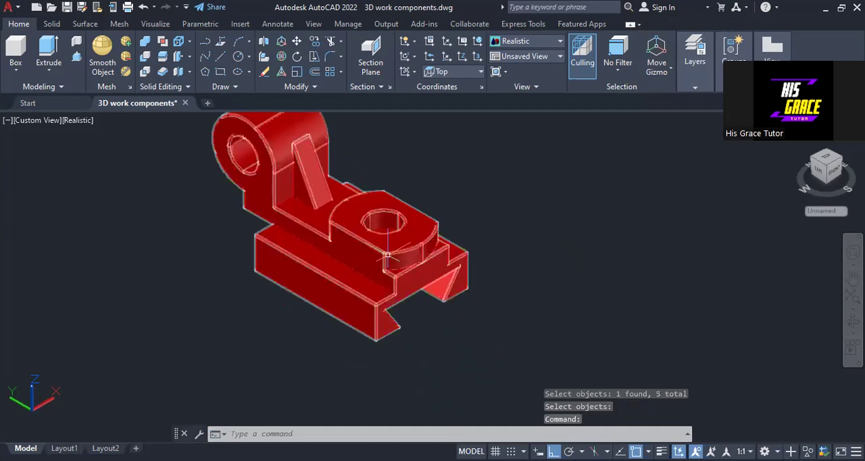
scroll(487, 243, up, 2)
middle_drag(520, 232, 618, 294)
scroll(612, 284, down, 2)
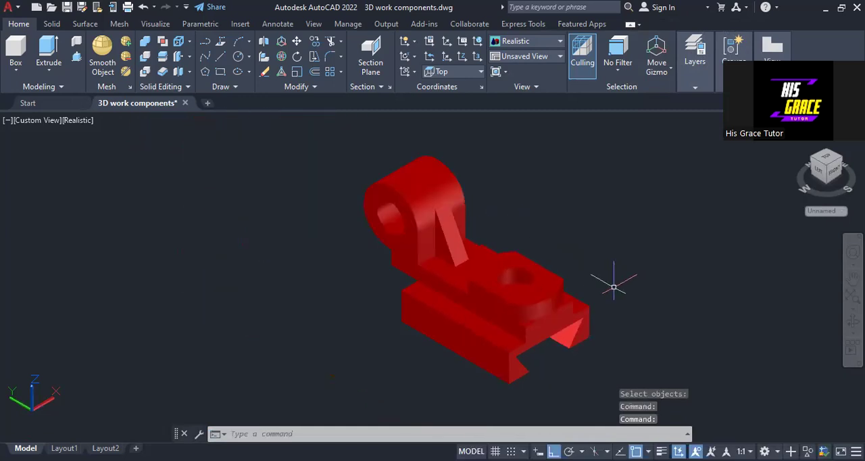
scroll(611, 284, up, 2)
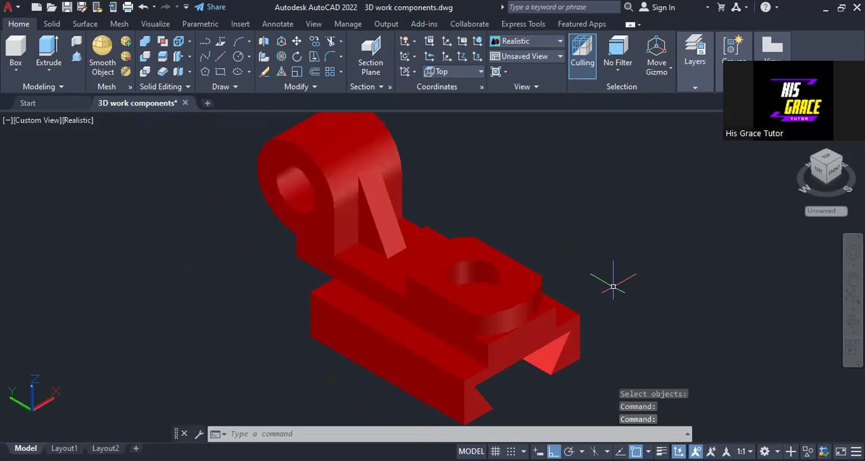